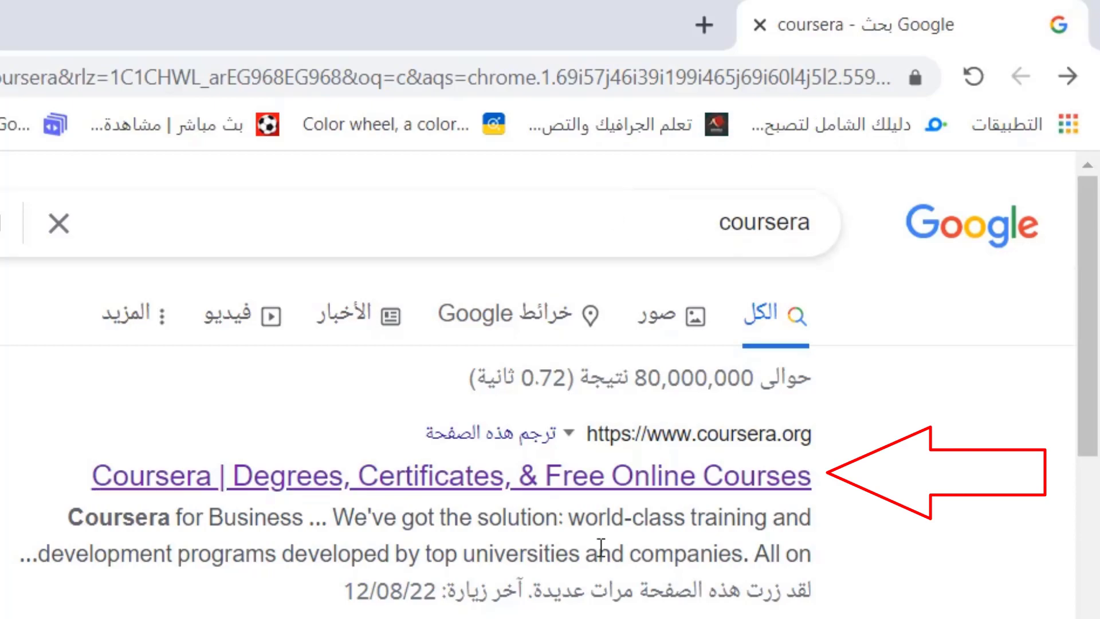
# Open Coursera from the search results, dismiss the coupon panel and log out
pyautogui.click(699, 490)
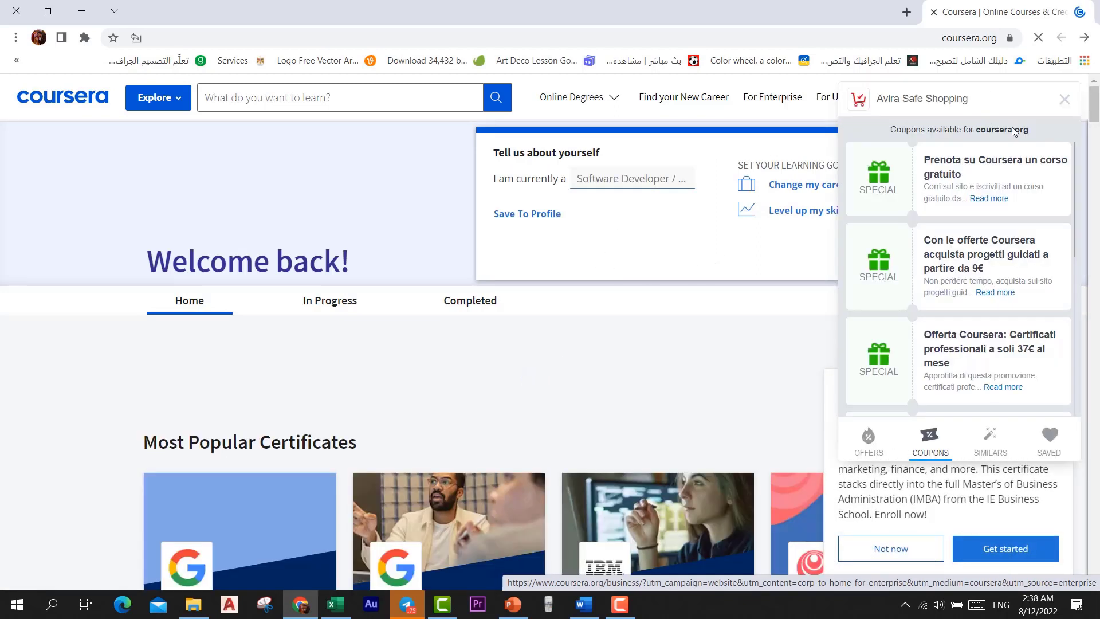
pyautogui.click(1064, 101)
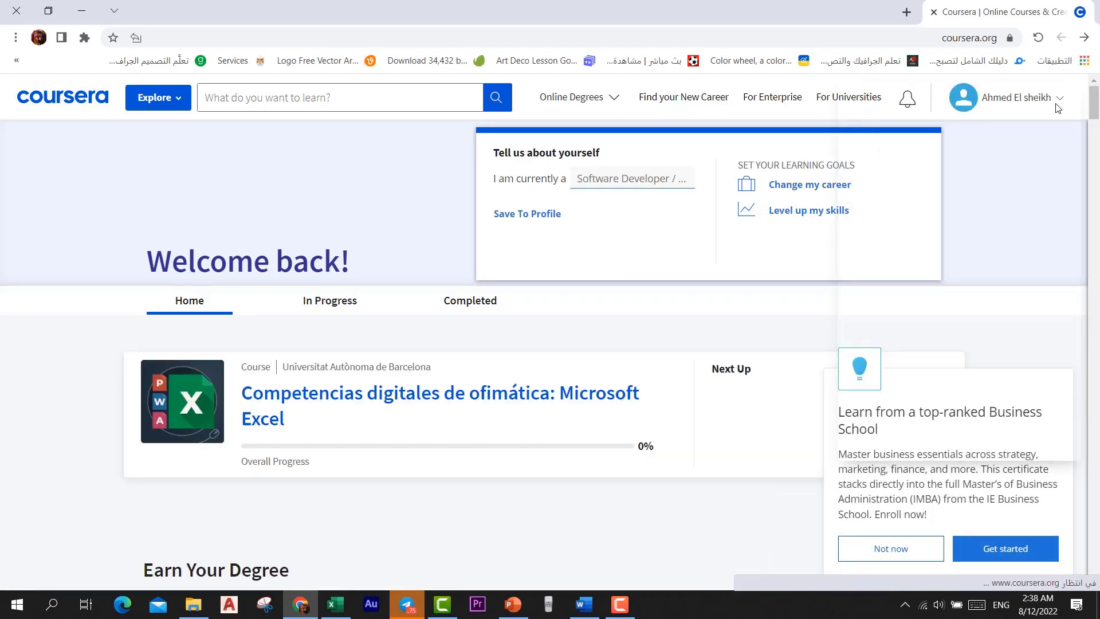
pyautogui.click(1058, 100)
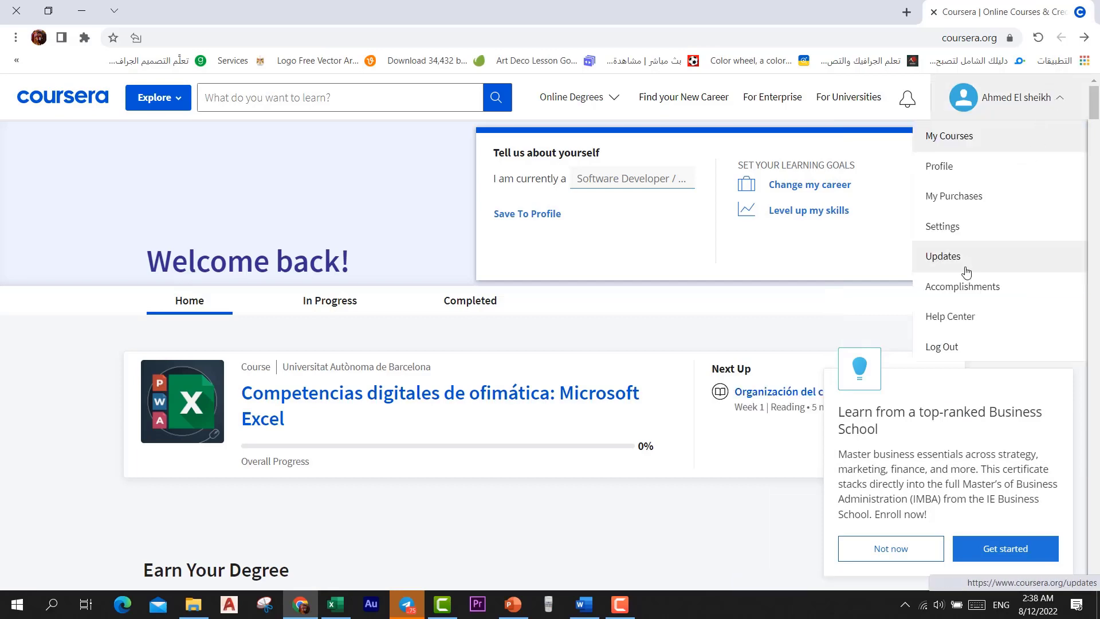
pyautogui.click(955, 347)
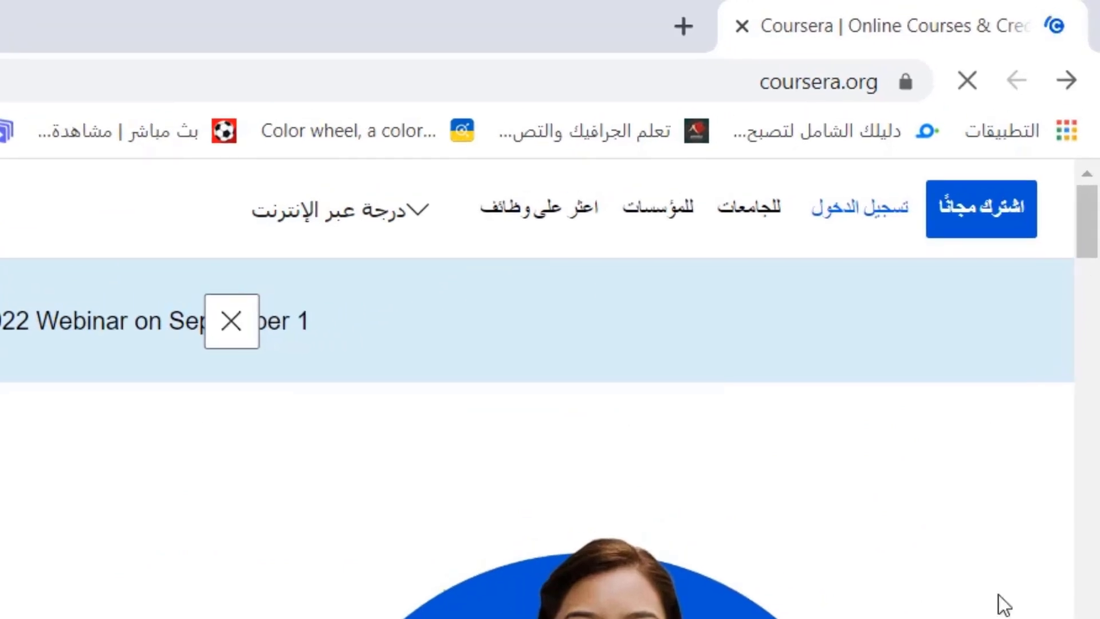
# Dismiss the coupon popup and log-in form, then bring up the Join for Free sign-up form
pyautogui.click(1026, 213)
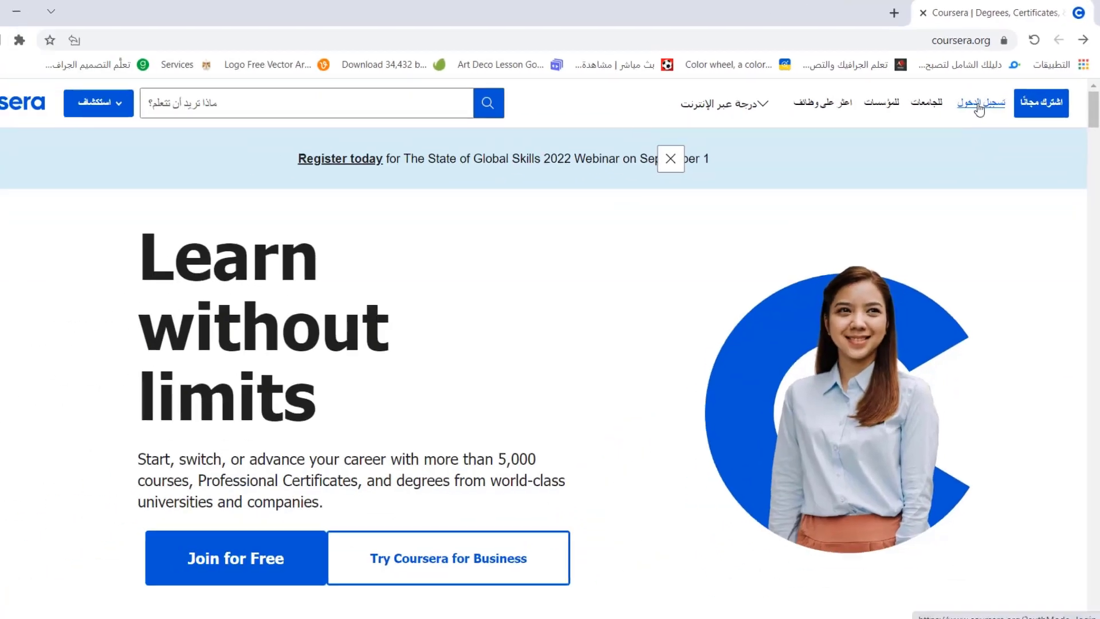
pyautogui.click(853, 206)
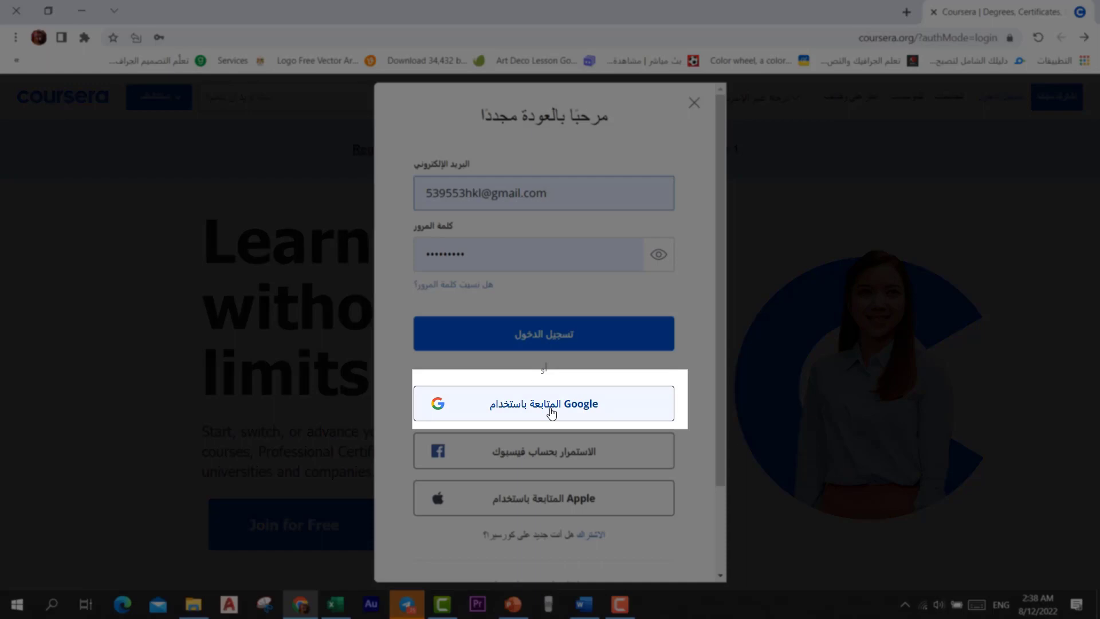
pyautogui.click(694, 102)
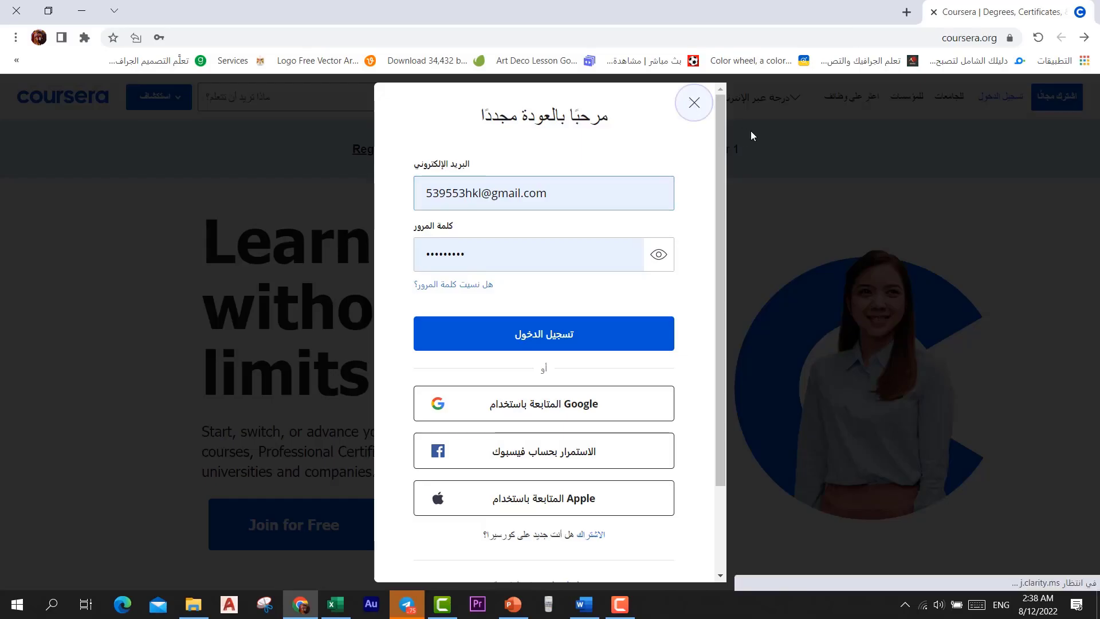
pyautogui.click(1054, 98)
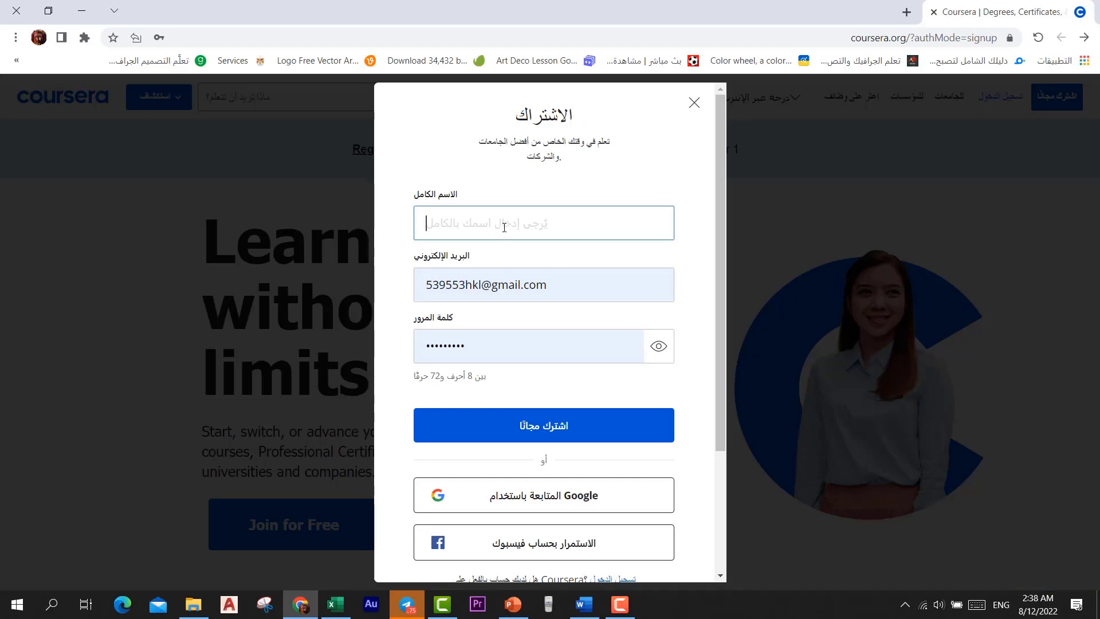
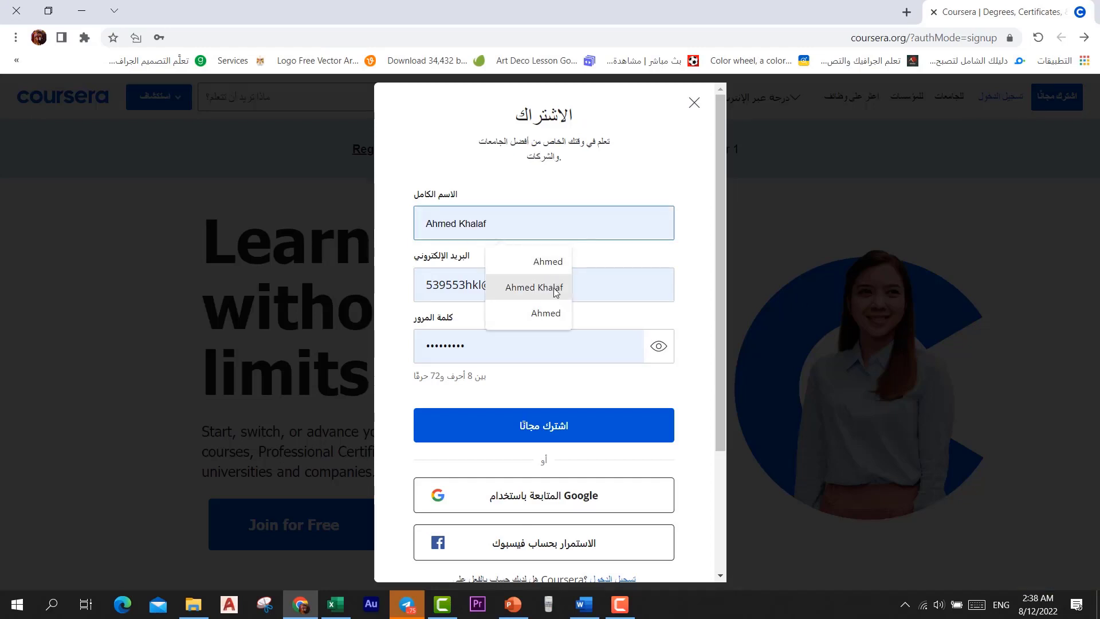
# Fill the full name from autofill and replace the e-mail with the new account's address
pyautogui.click(552, 289)
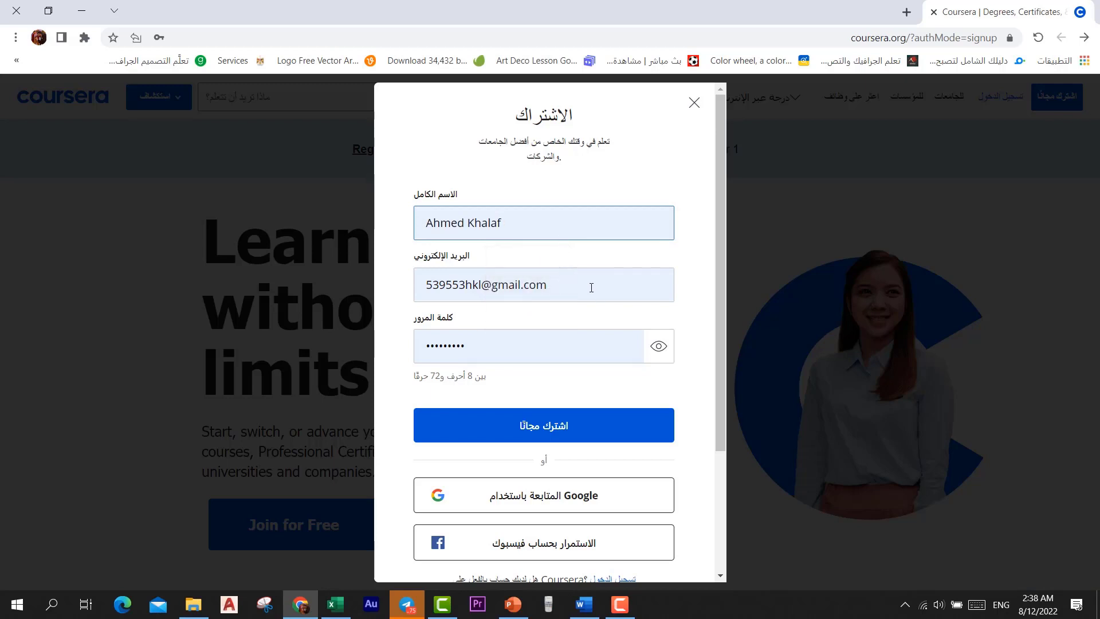
pyautogui.moveTo(592, 288); pyautogui.dragTo(393, 304)
pyautogui.press('BackSpace')
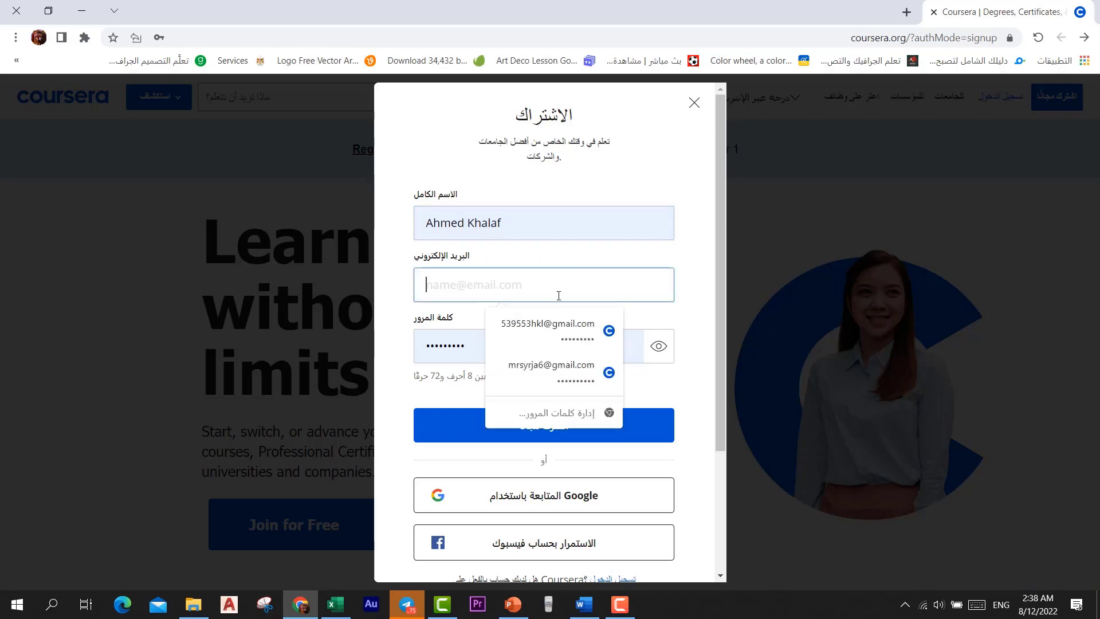
pyautogui.rightClick(484, 289)
pyautogui.click(451, 398)
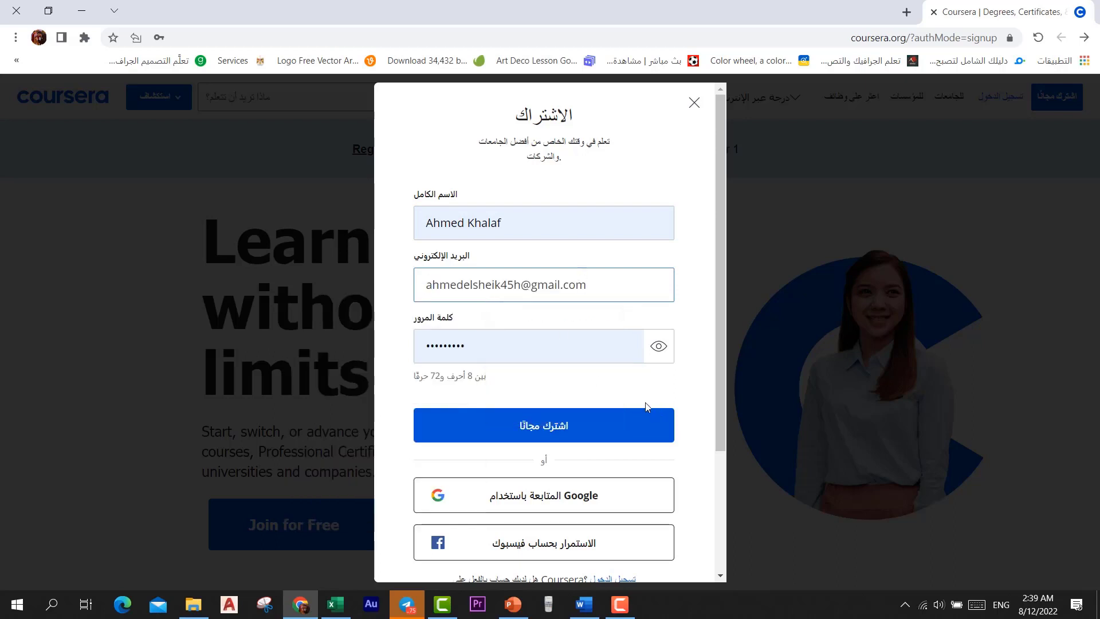
# Replace the prefilled password with a new one and submit to create the account
pyautogui.doubleClick(545, 346)
pyautogui.press('BackSpace')
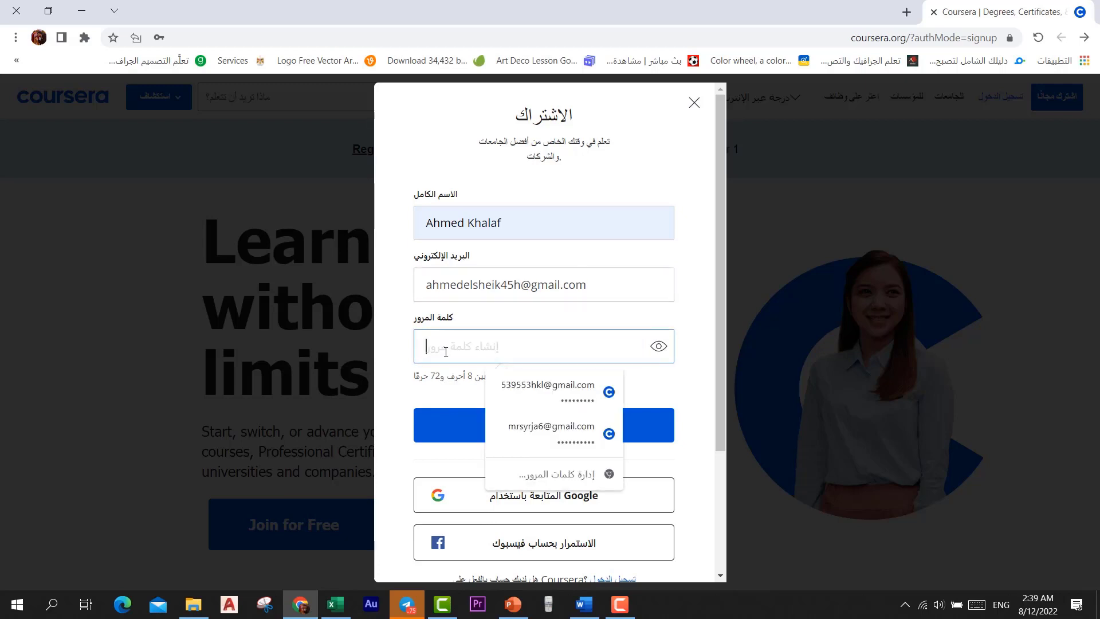
pyautogui.write('**********')
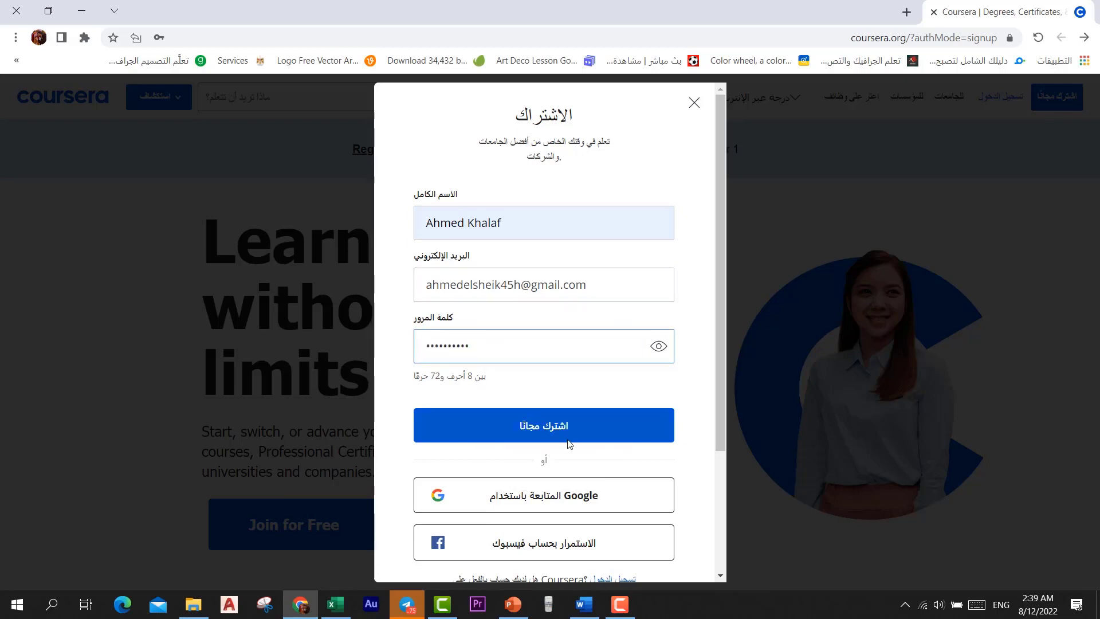
pyautogui.click(537, 434)
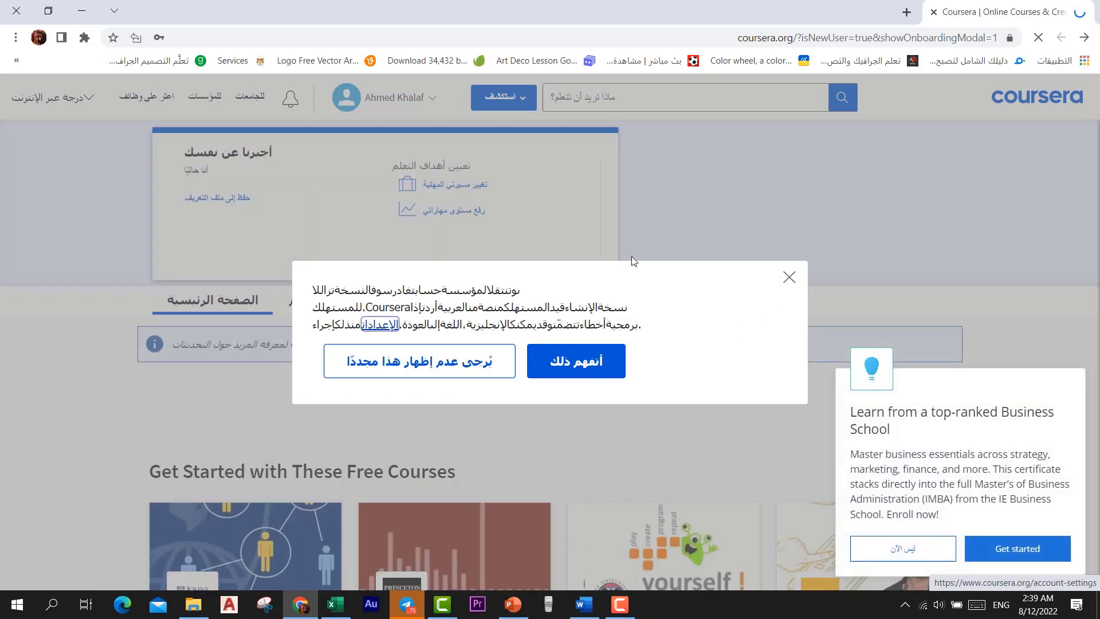
# Dismiss the language notice and the password-save offer, skip the questionnaire, and close the remaining dialog
pyautogui.click(576, 361)
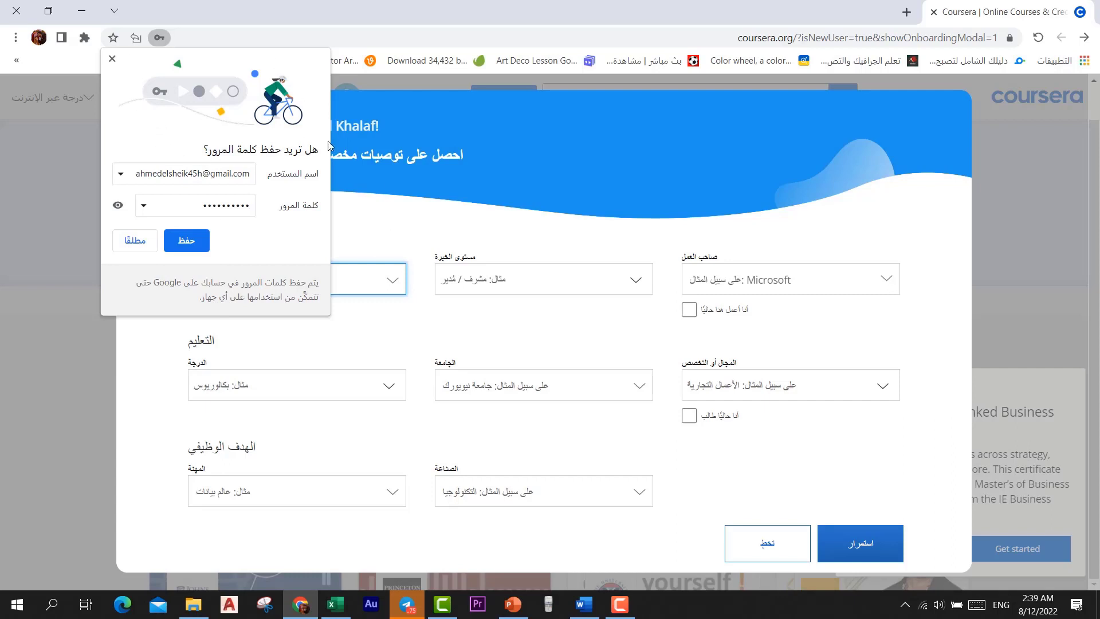
pyautogui.click(112, 58)
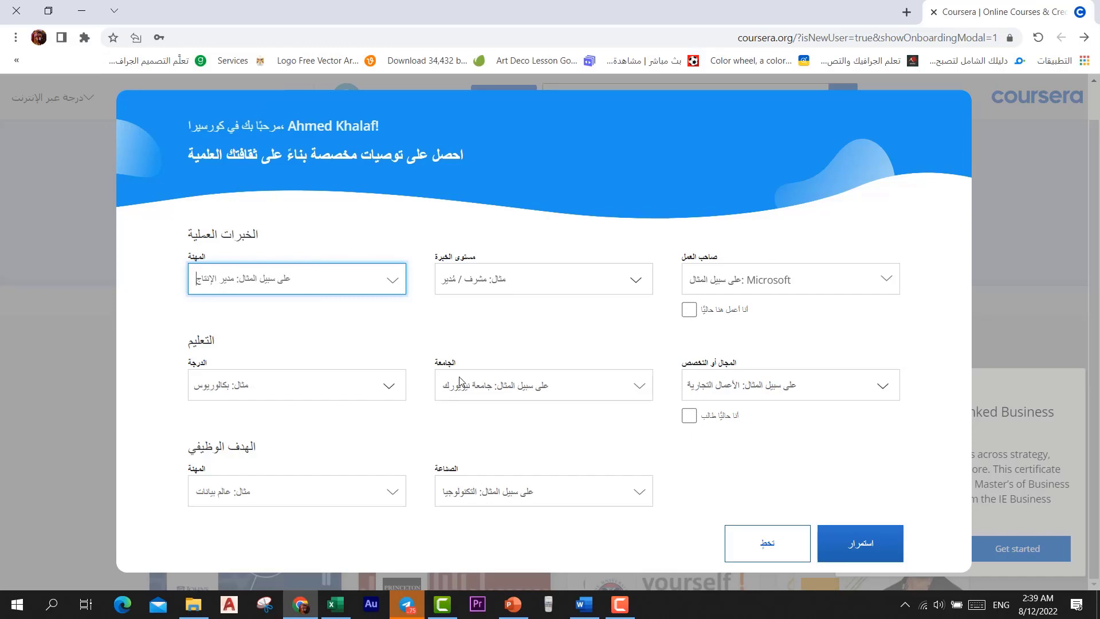
pyautogui.click(741, 543)
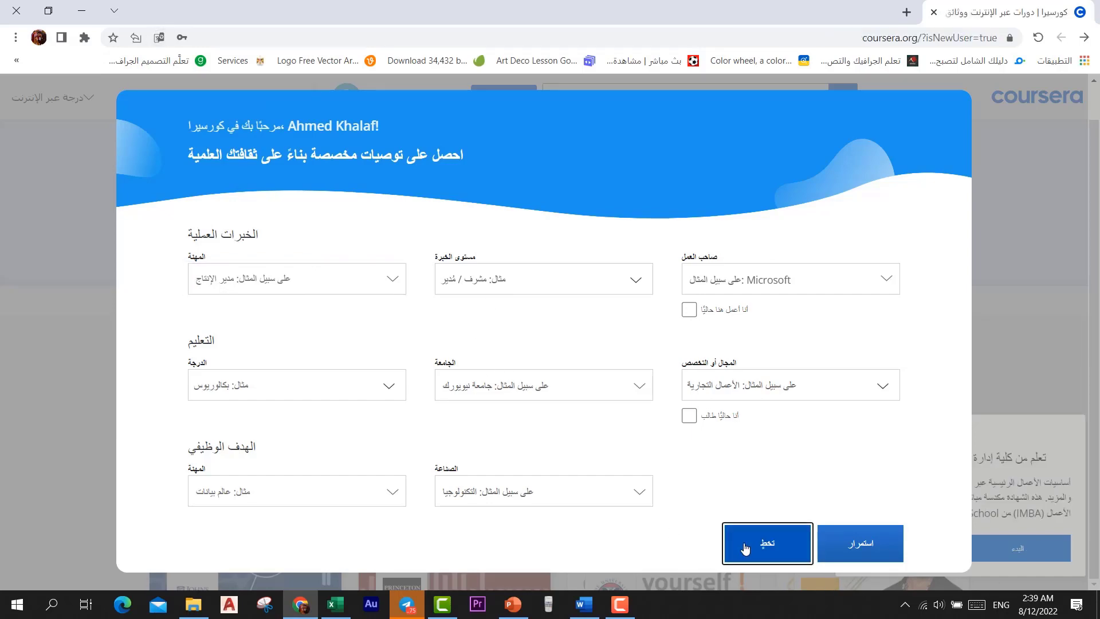
pyautogui.click(789, 278)
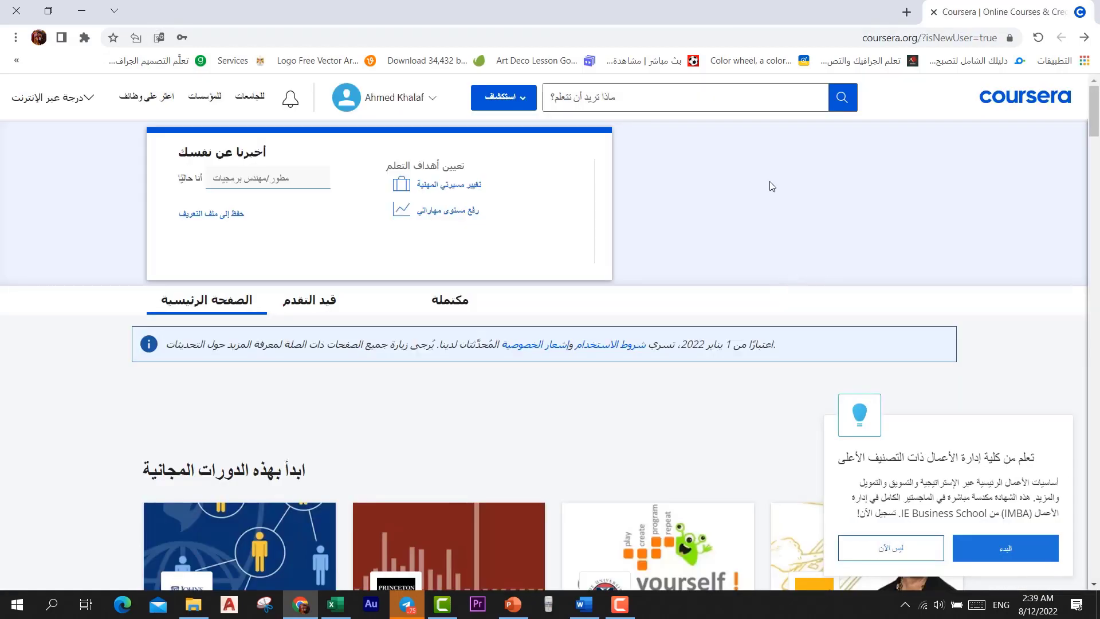
pyautogui.rightClick(780, 190)
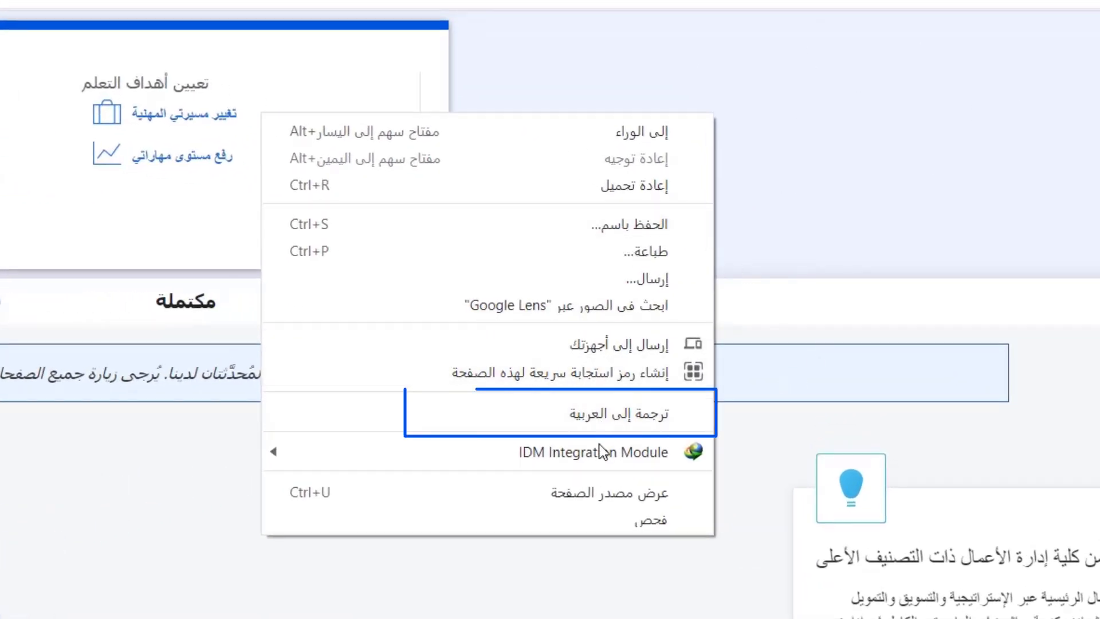
pyautogui.click(600, 412)
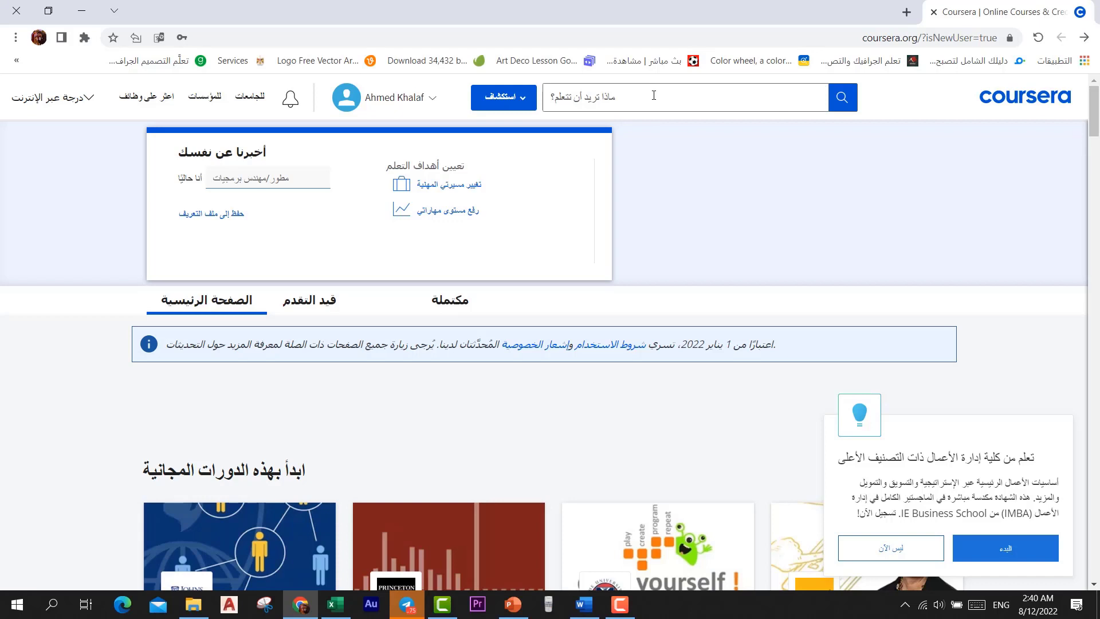
# Decline the business-school promotion that appears over the Explore catalogue
pyautogui.click(653, 96)
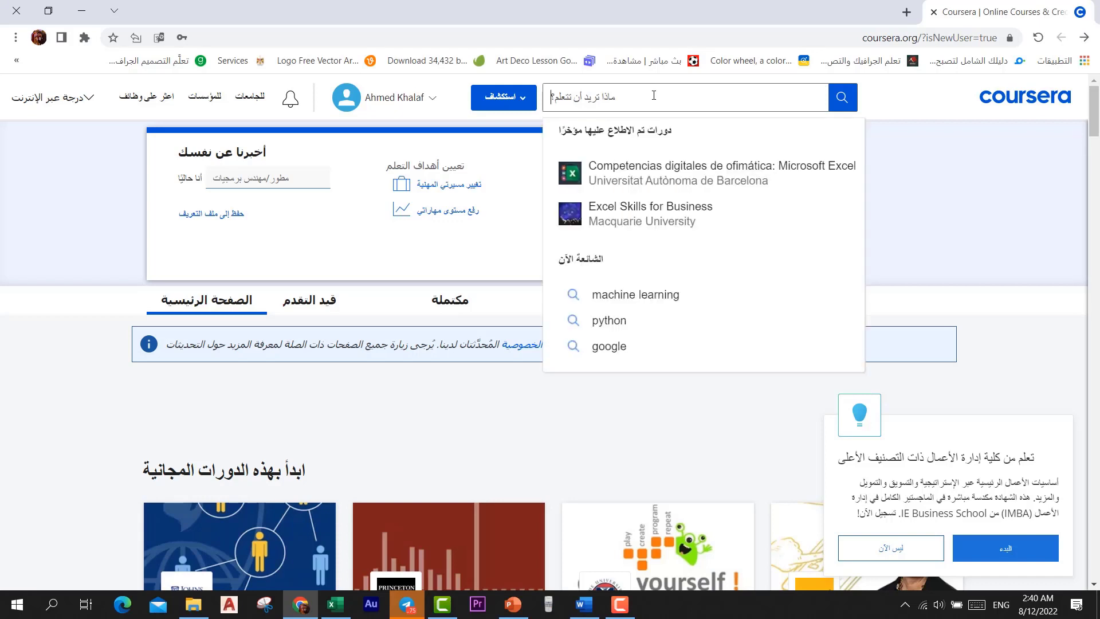
pyautogui.click(506, 102)
pyautogui.click(499, 101)
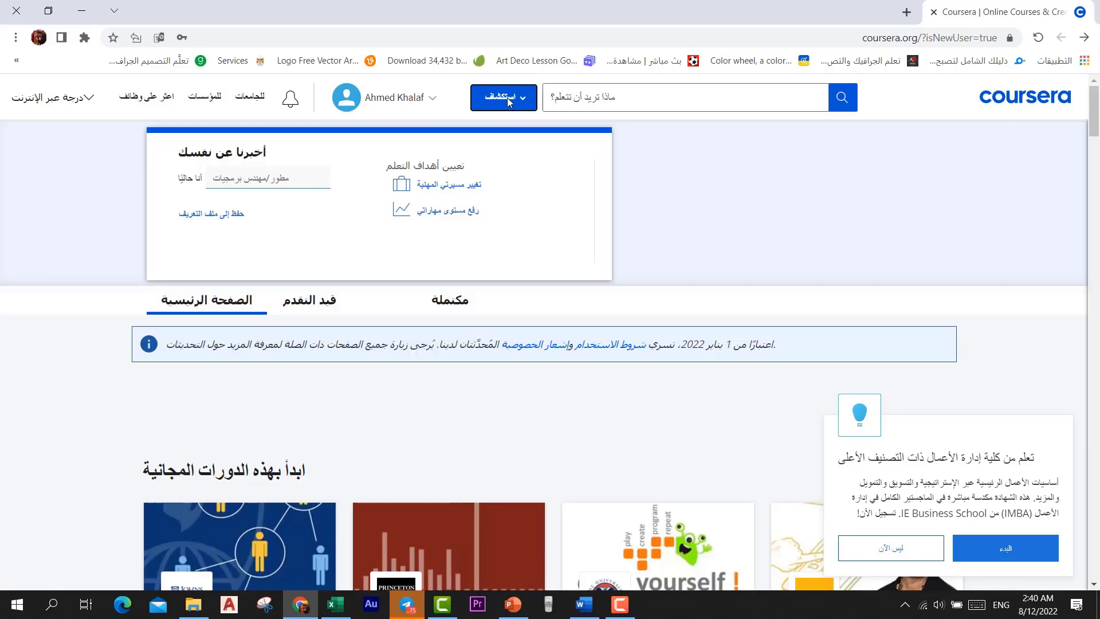
pyautogui.click(508, 102)
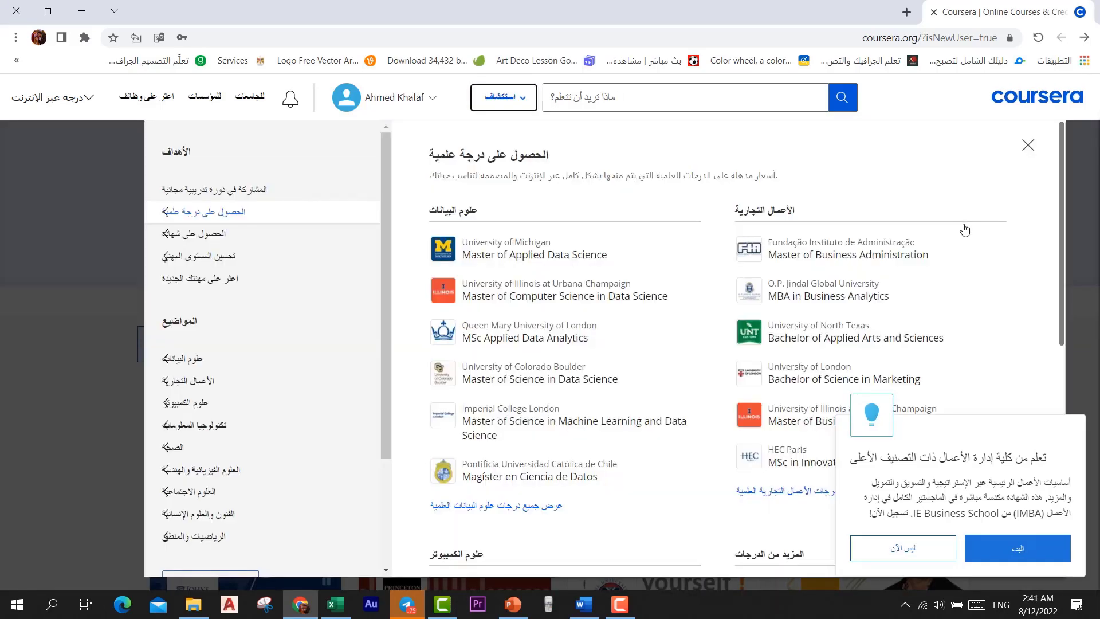
pyautogui.click(909, 553)
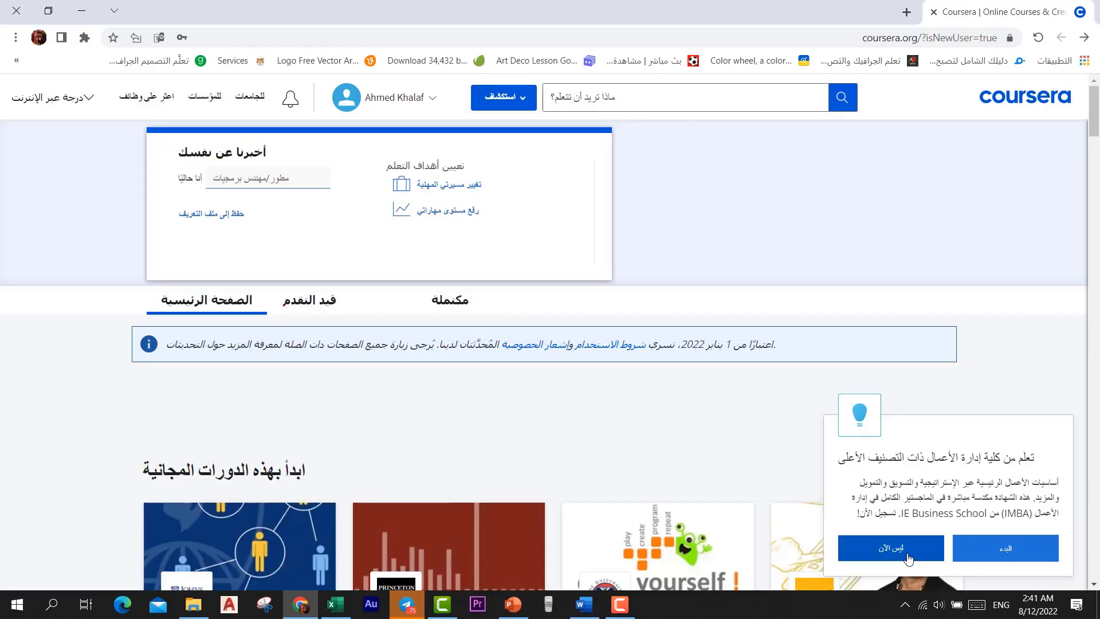
# Show the search suggestions listing recently viewed Excel courses and trending topics
pyautogui.click(504, 99)
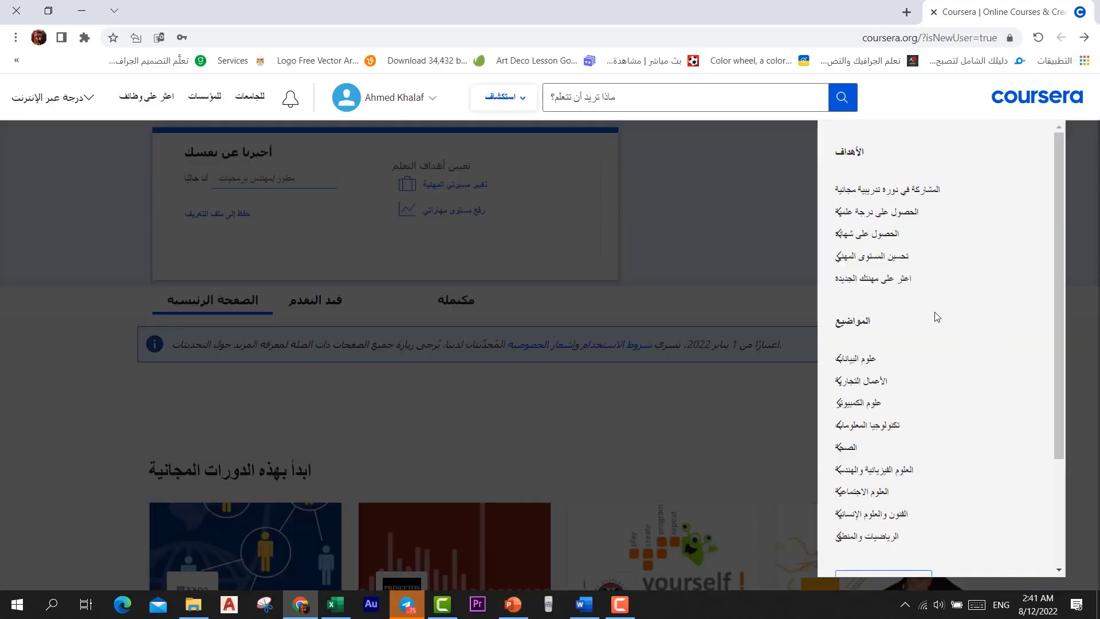
pyautogui.moveTo(857, 358)
pyautogui.click(522, 103)
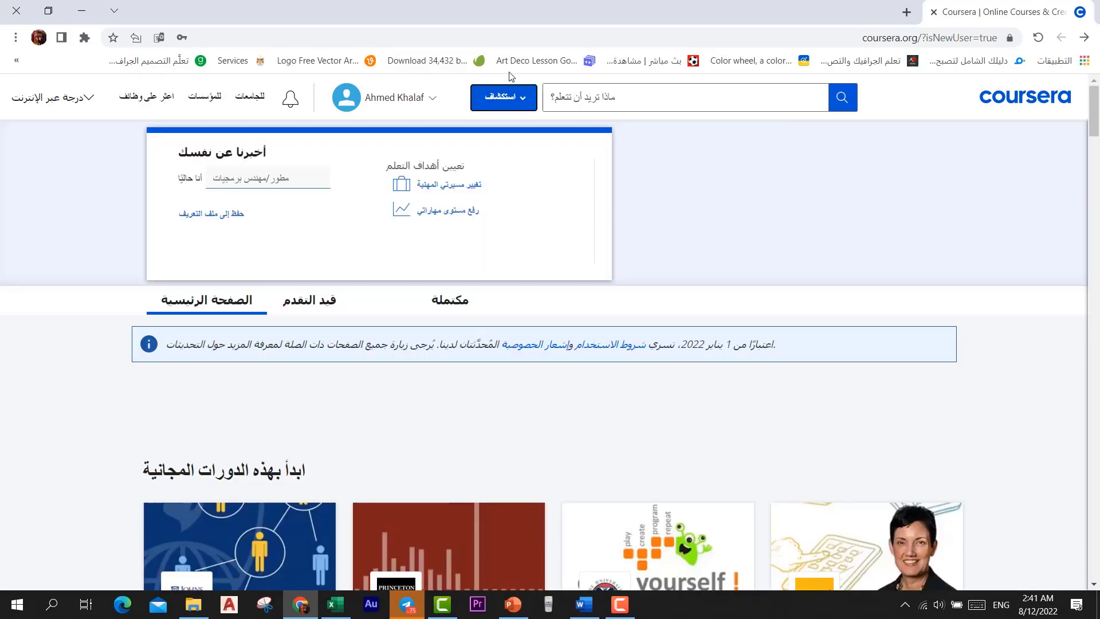
pyautogui.click(523, 103)
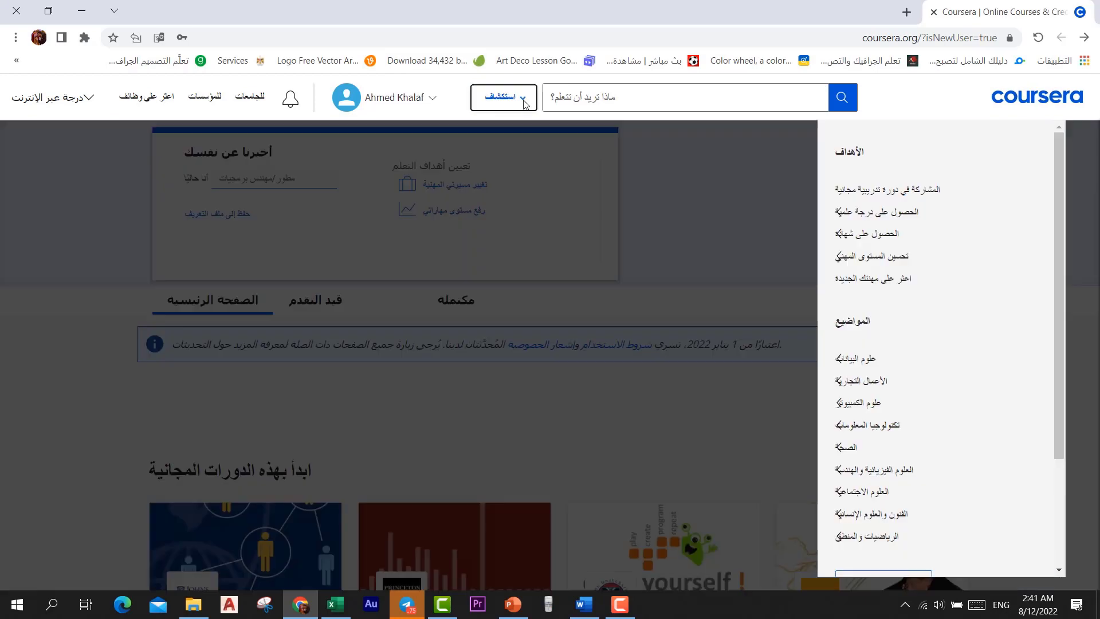
pyautogui.click(523, 103)
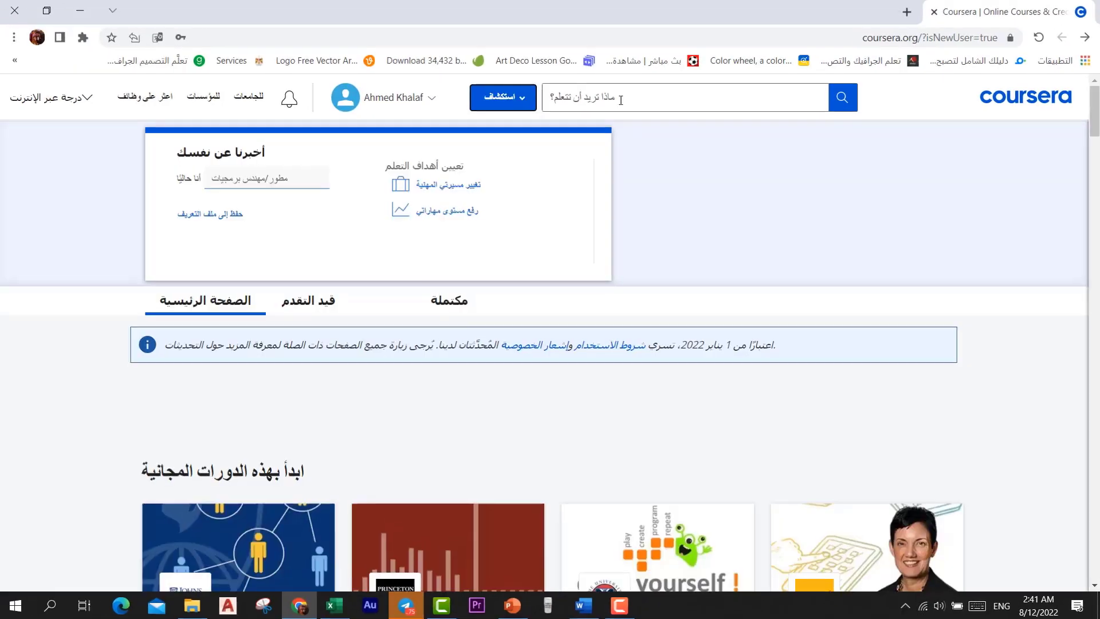
pyautogui.click(620, 100)
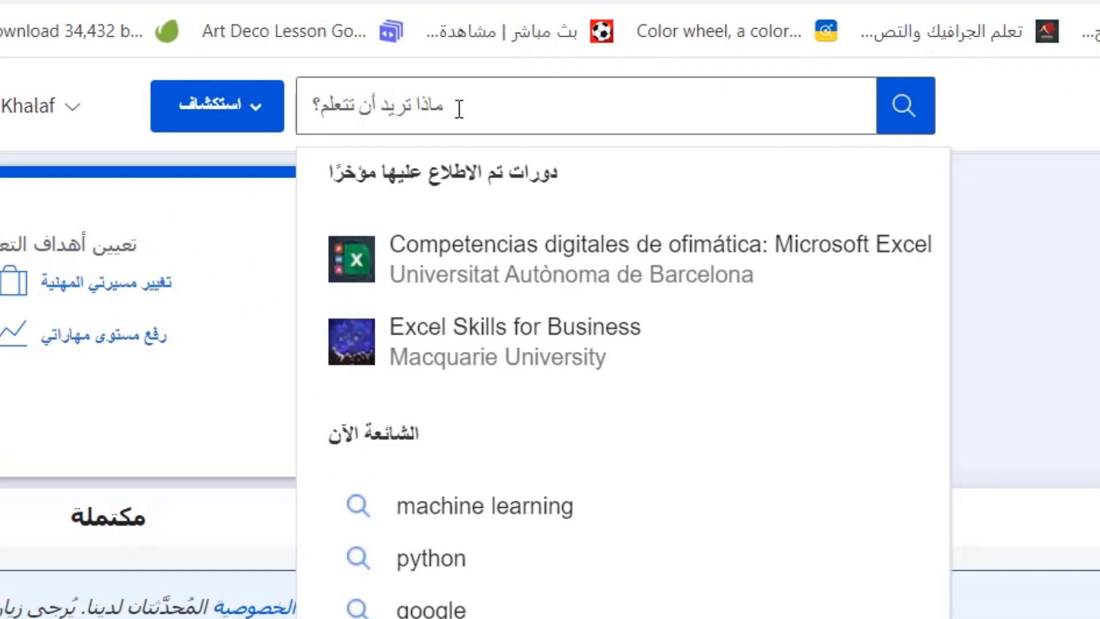
# Search the catalogue for 'excel' and scroll through the 552 results
pyautogui.write('e')
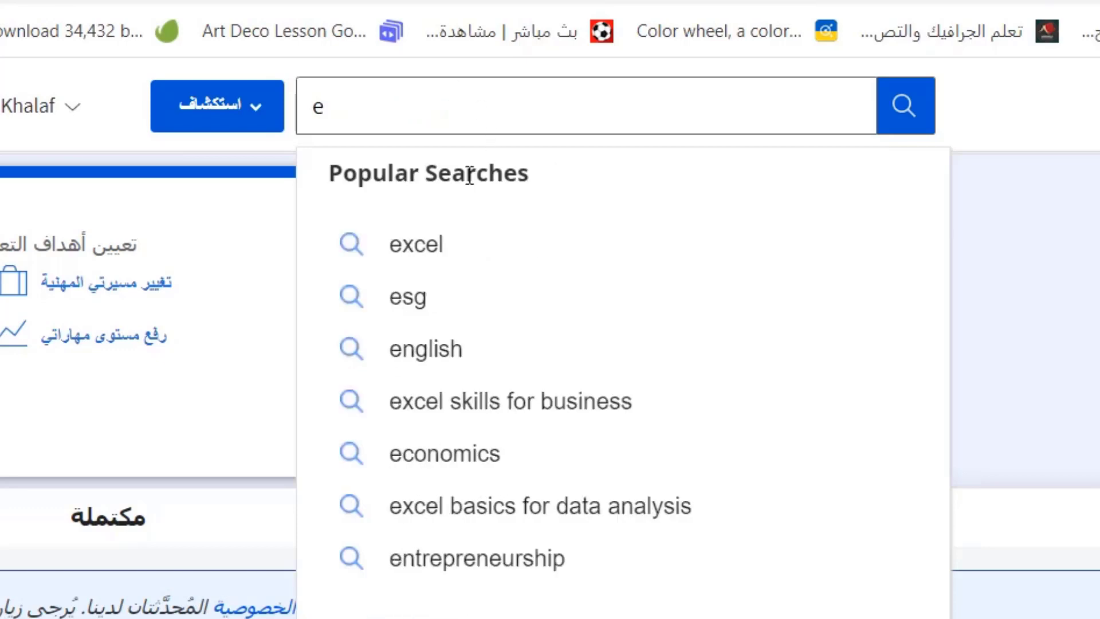
pyautogui.click(402, 245)
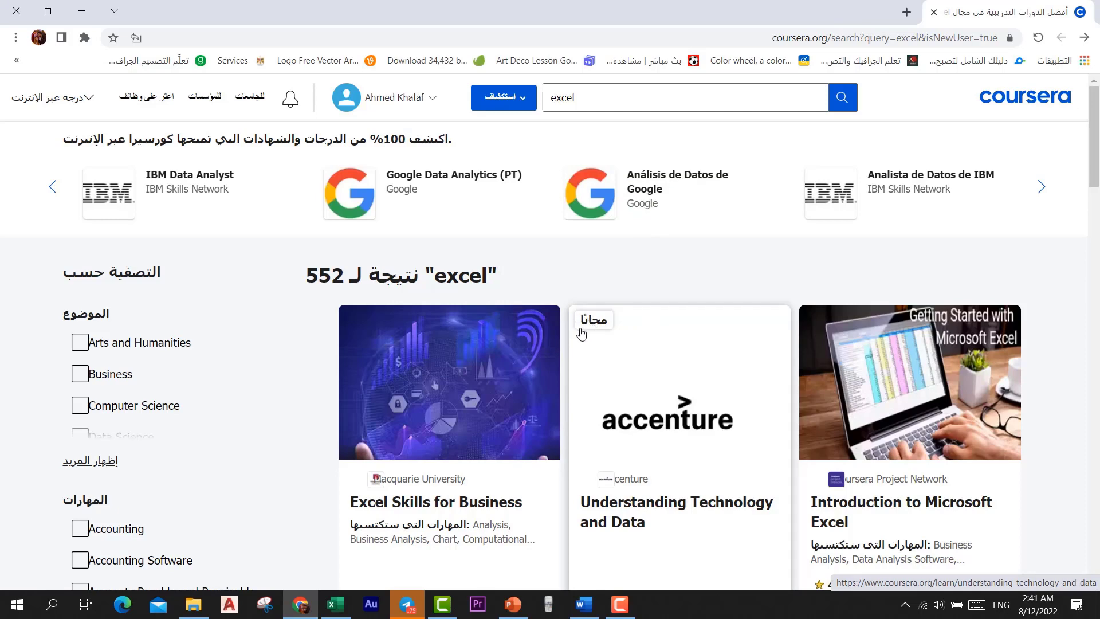
pyautogui.scroll(-3, 572, 347)
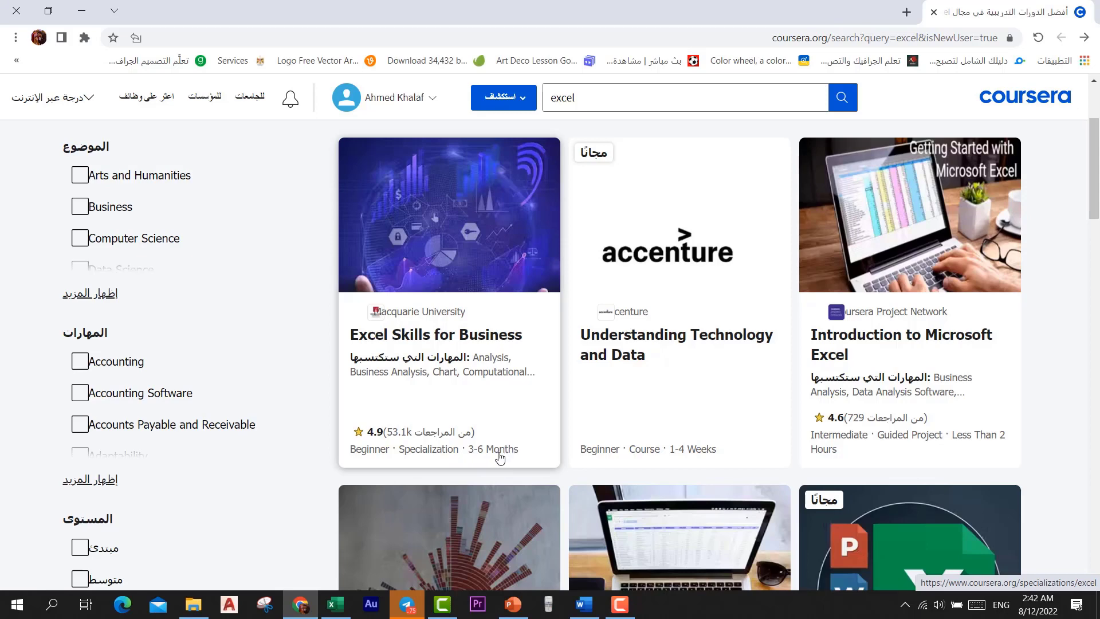
# Open Macquarie's Excel Skills for Business specialization and scroll through its page
pyautogui.click(486, 252)
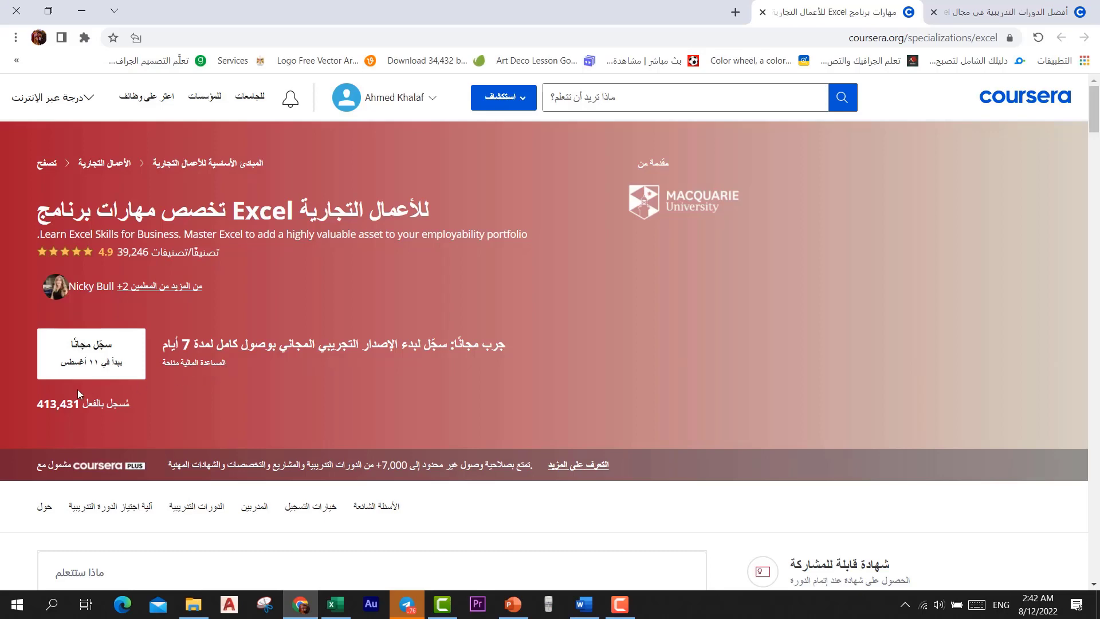
pyautogui.scroll(-3, 294, 362)
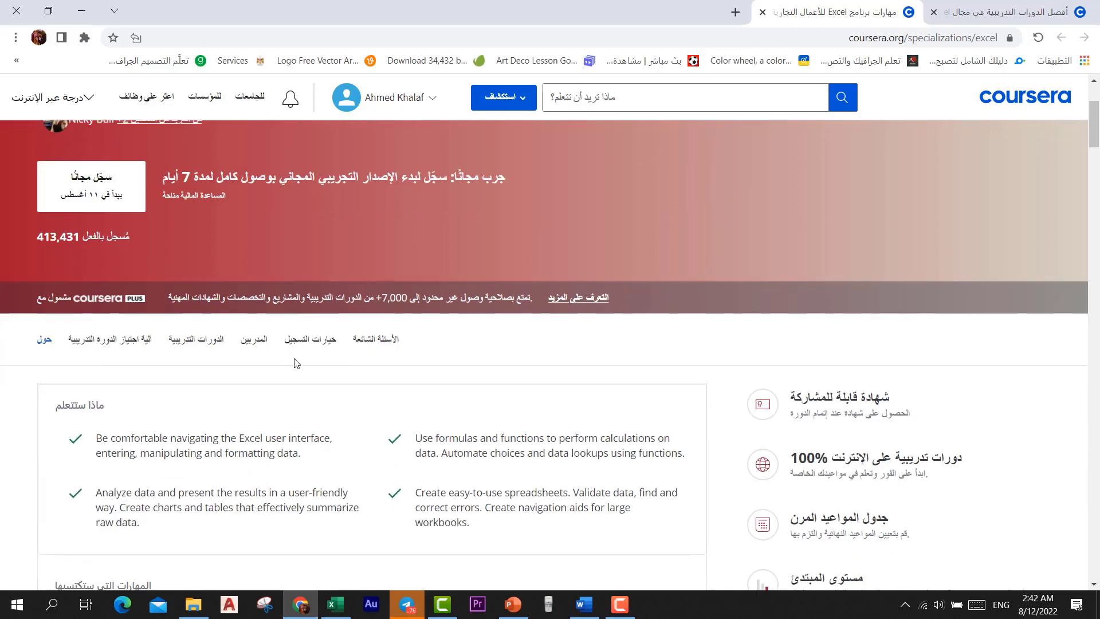
pyautogui.scroll(-3, 294, 363)
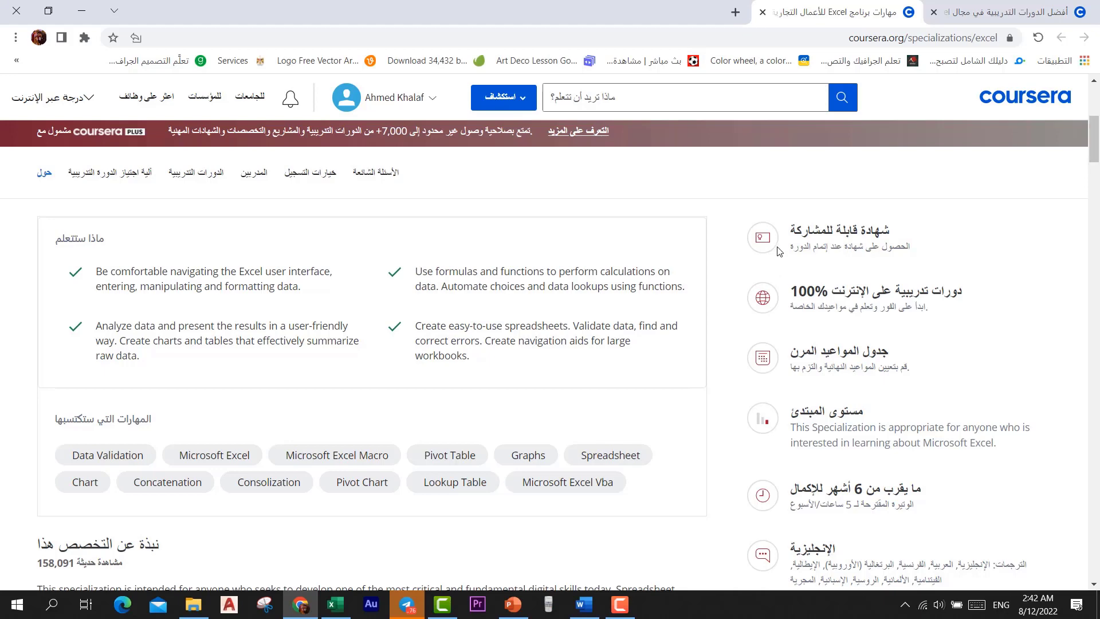
pyautogui.scroll(-3, 796, 271)
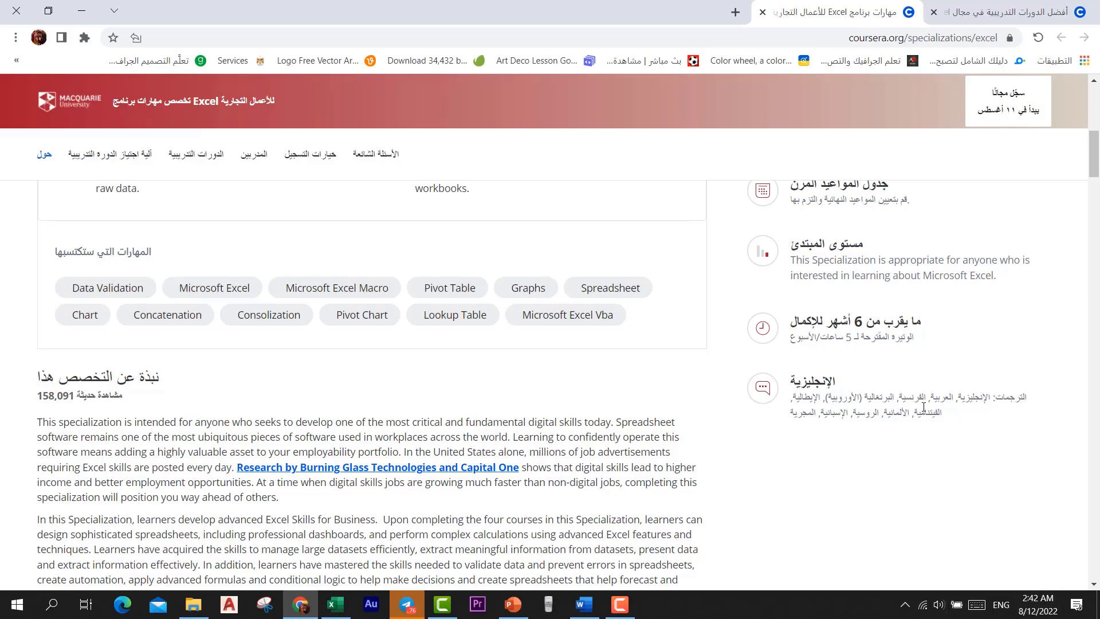
pyautogui.scroll(10, 988, 411)
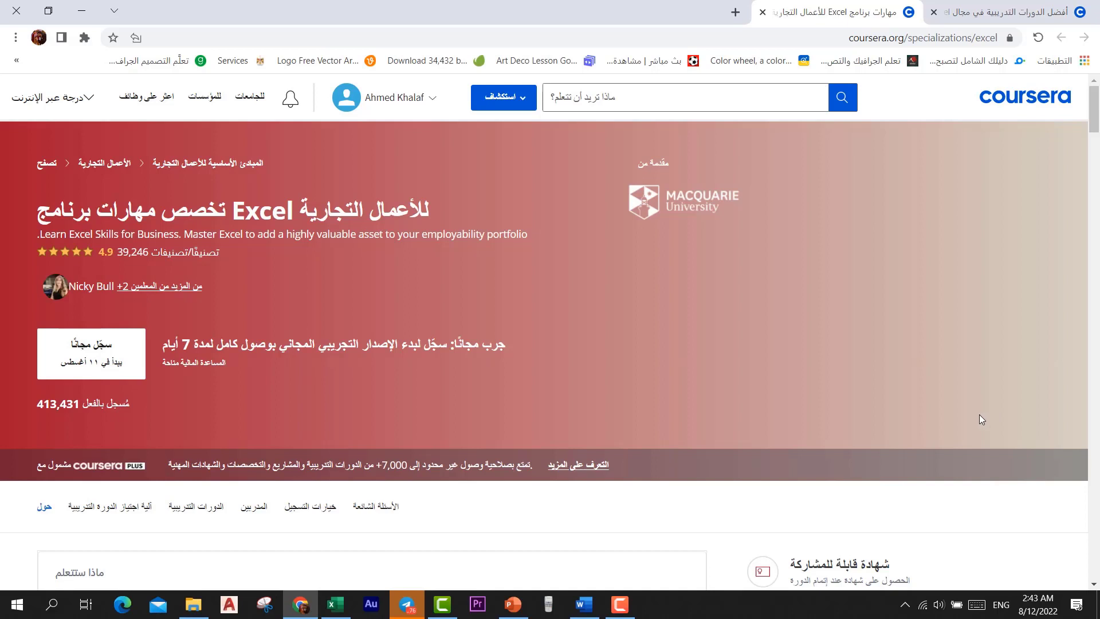
pyautogui.scroll(-5, 978, 414)
pyautogui.scroll(-5, 484, 362)
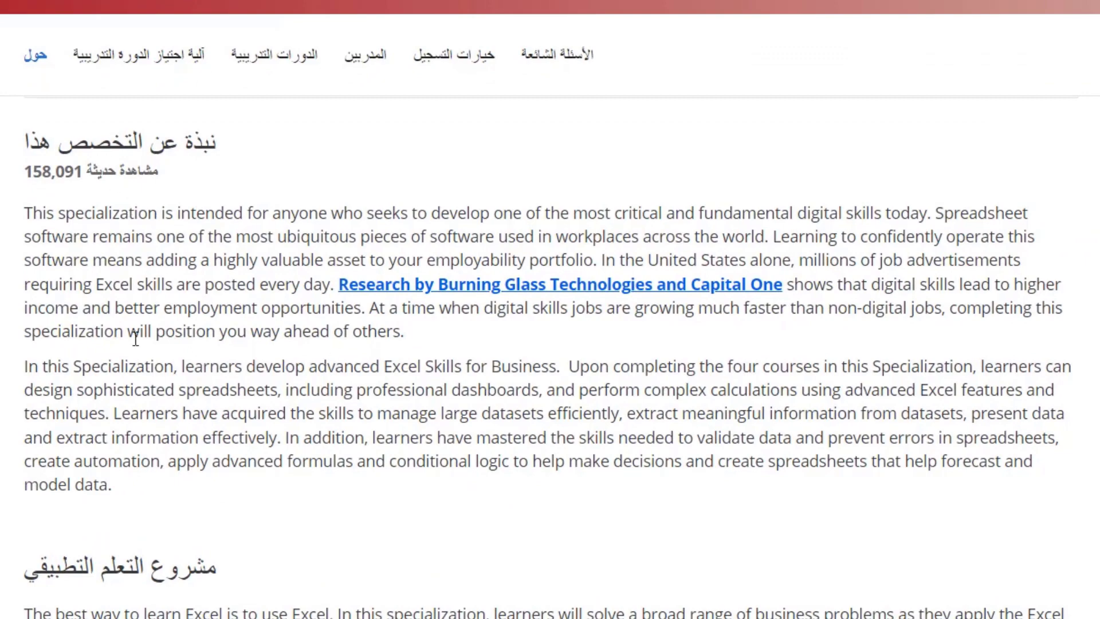
pyautogui.scroll(-4, 137, 334)
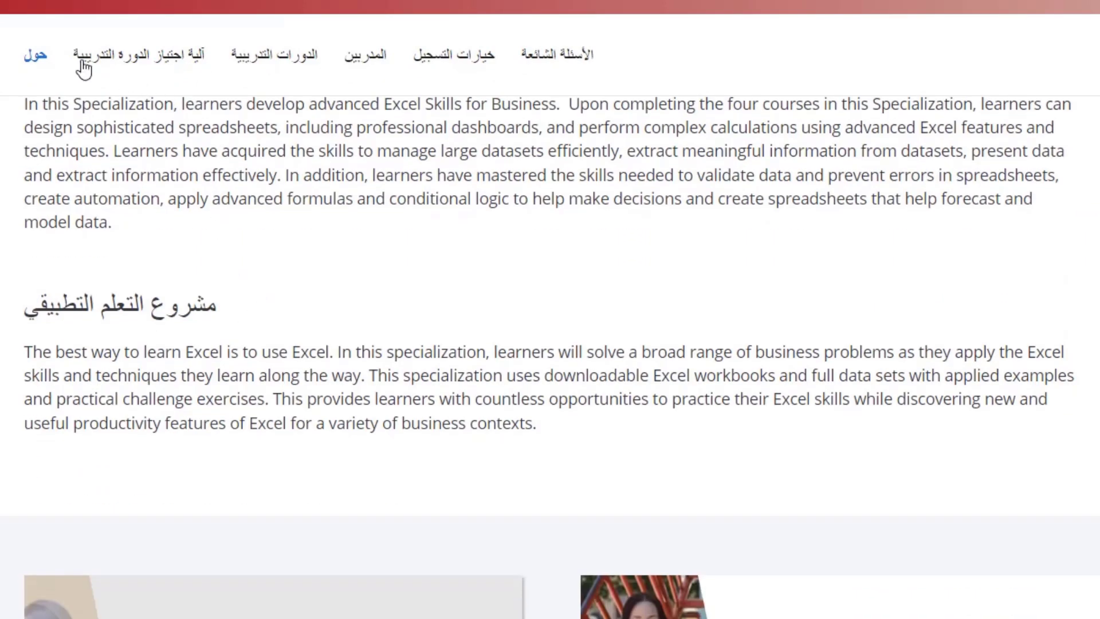
pyautogui.scroll(-4, 432, 264)
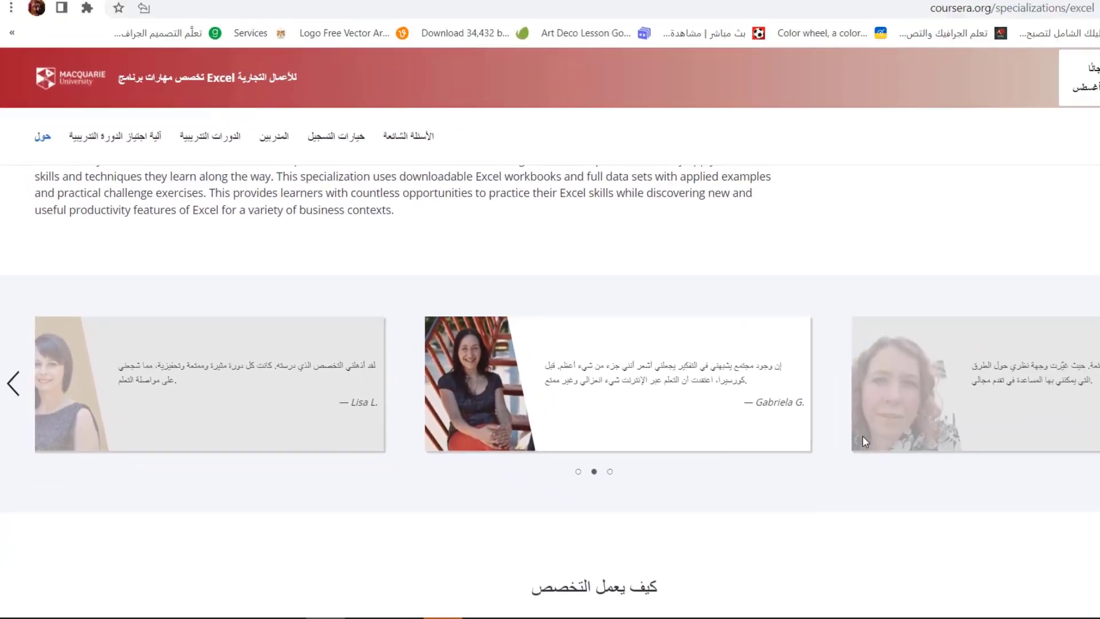
pyautogui.scroll(-5, 786, 425)
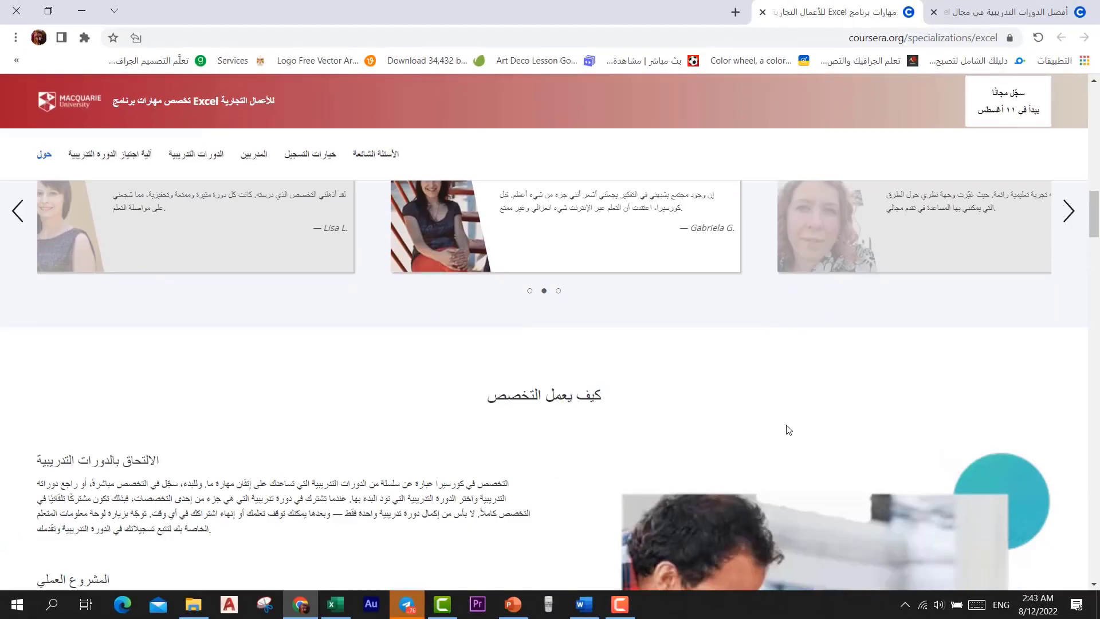
pyautogui.scroll(-3, 786, 424)
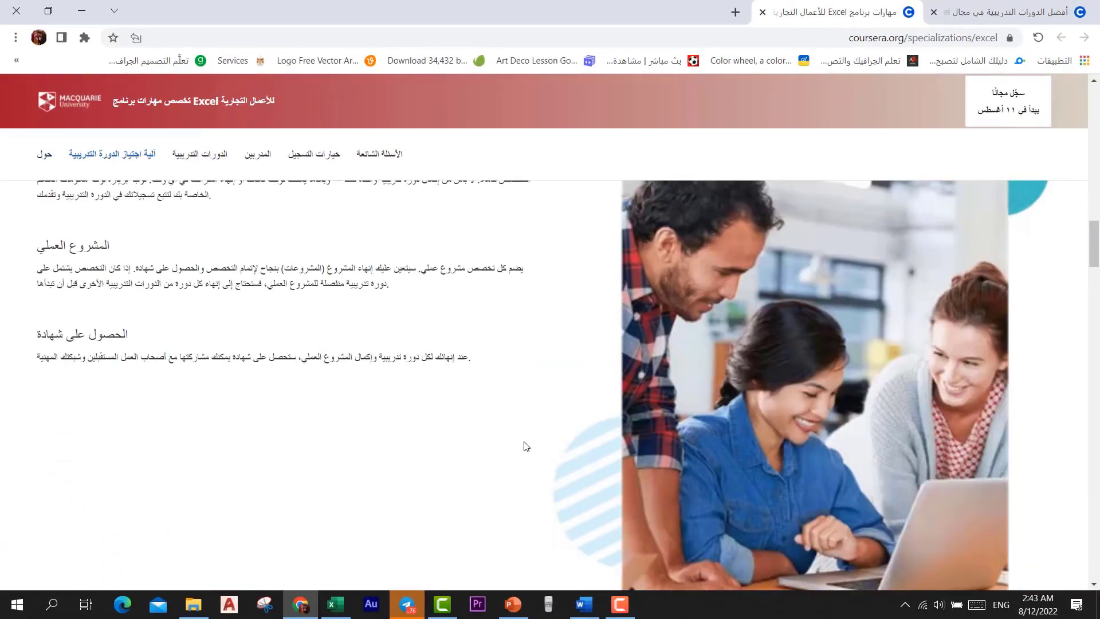
pyautogui.scroll(3, 252, 390)
pyautogui.scroll(-12, 338, 395)
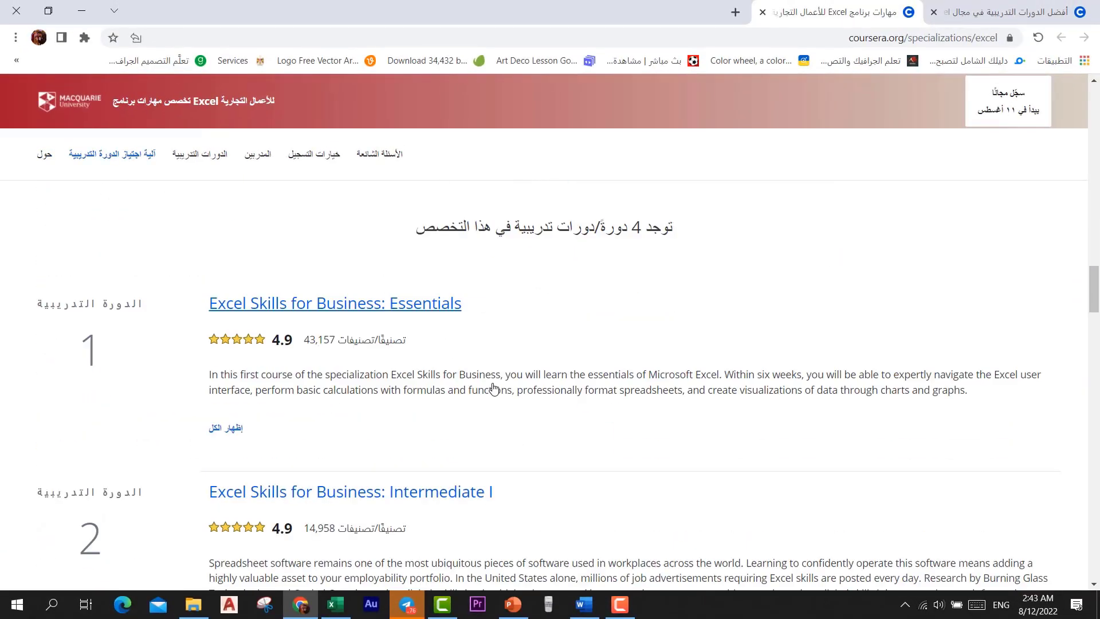
pyautogui.scroll(-6, 678, 308)
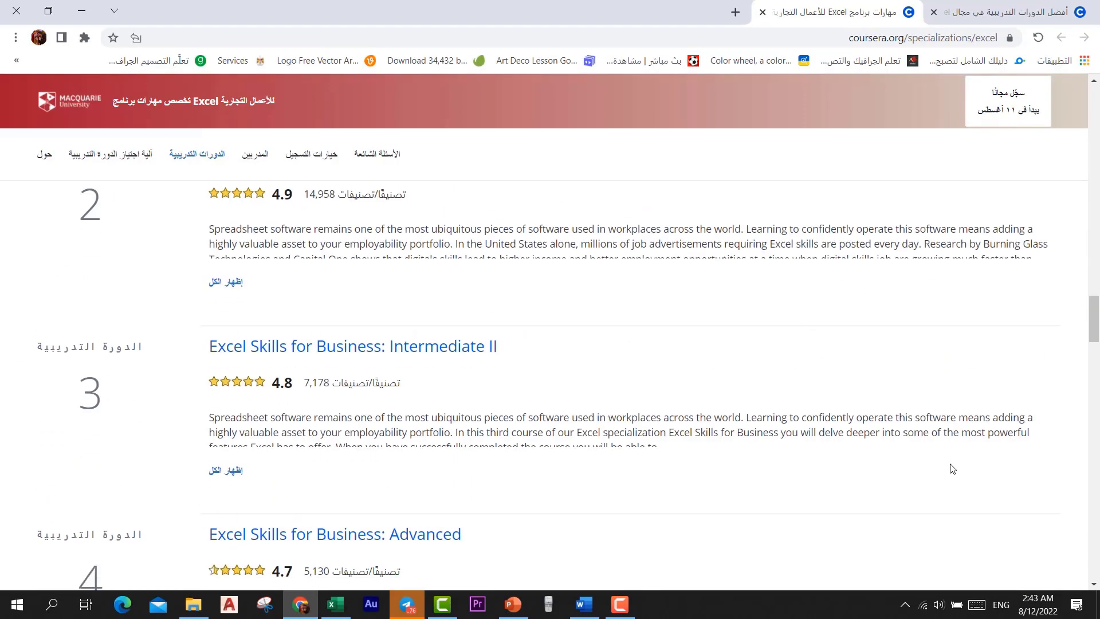
pyautogui.scroll(6, 794, 327)
pyautogui.scroll(10, 688, 313)
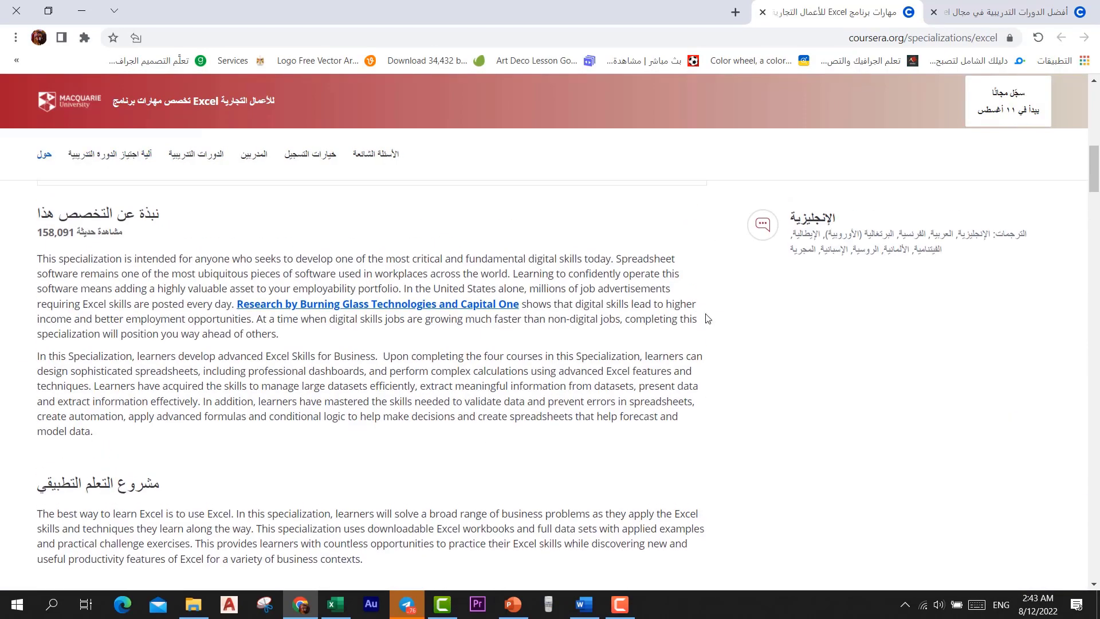
pyautogui.scroll(5, 684, 334)
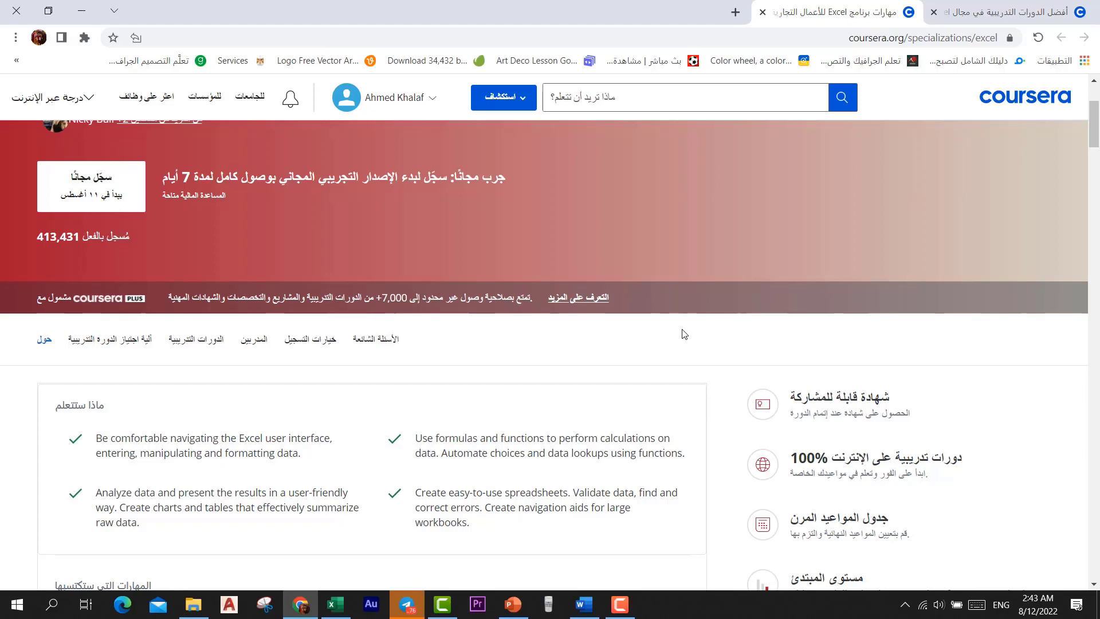
pyautogui.scroll(3, 712, 312)
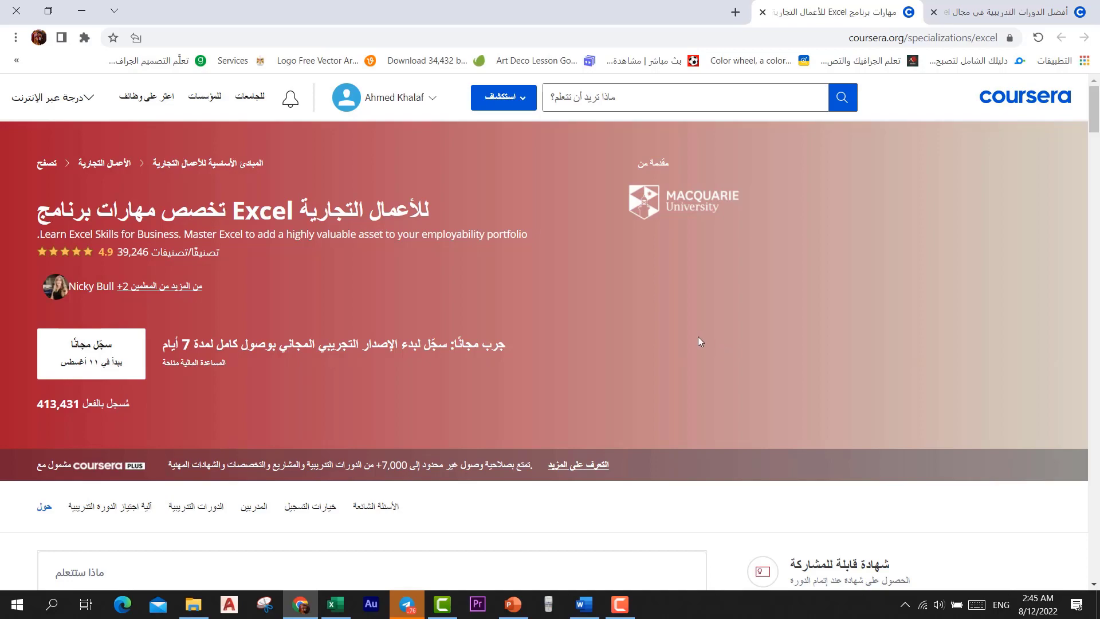
pyautogui.scroll(-9, 696, 344)
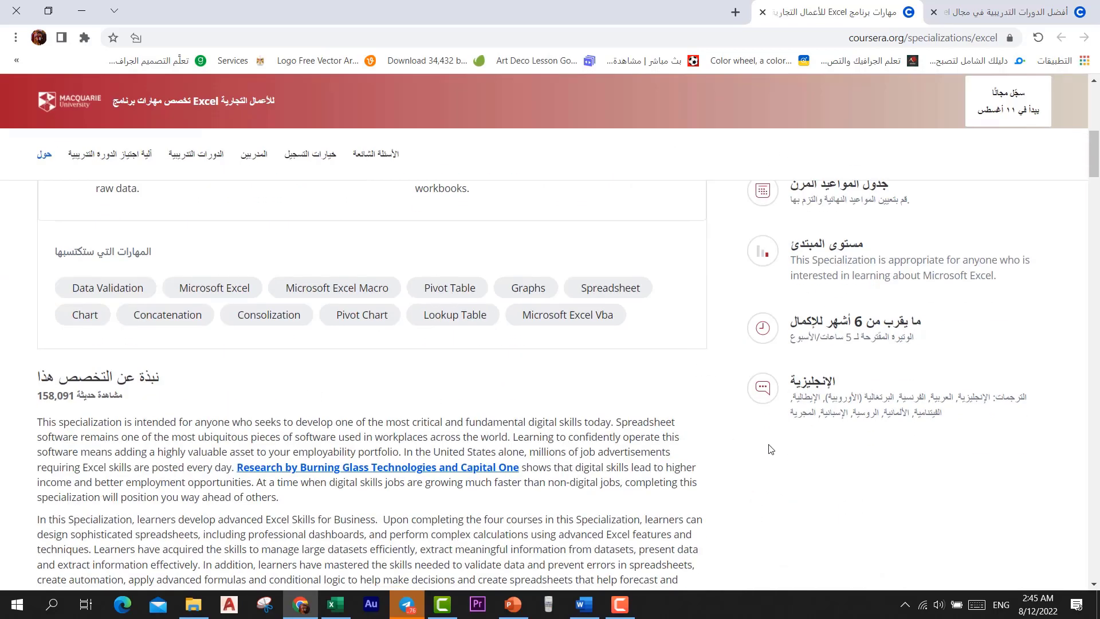
pyautogui.scroll(-10, 768, 447)
pyautogui.scroll(-10, 754, 439)
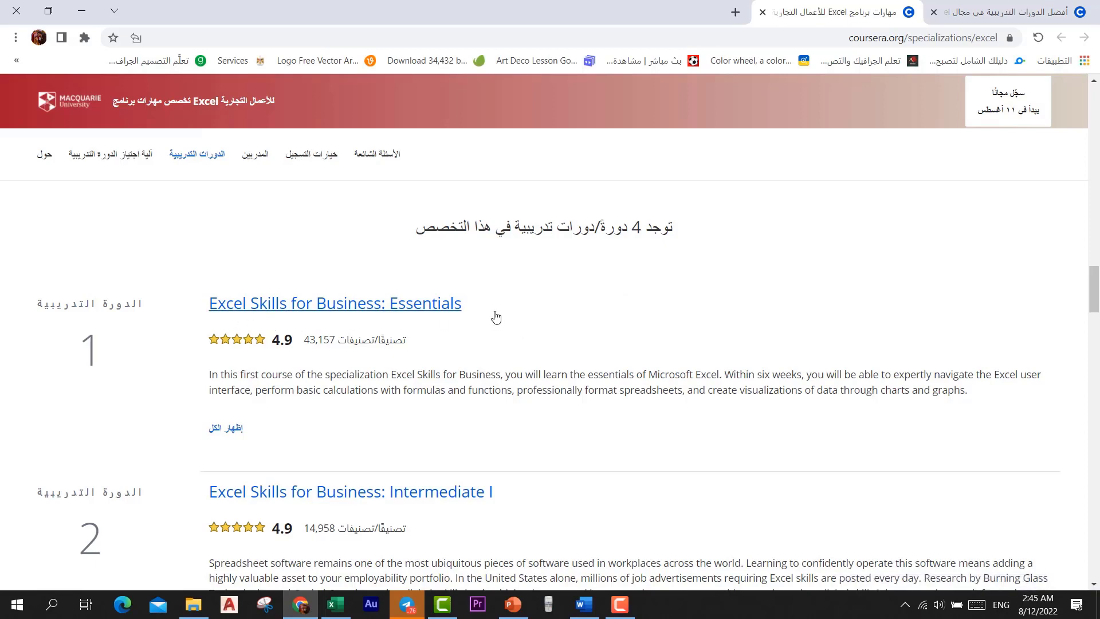
pyautogui.scroll(-3, 572, 304)
pyautogui.scroll(-9, 393, 361)
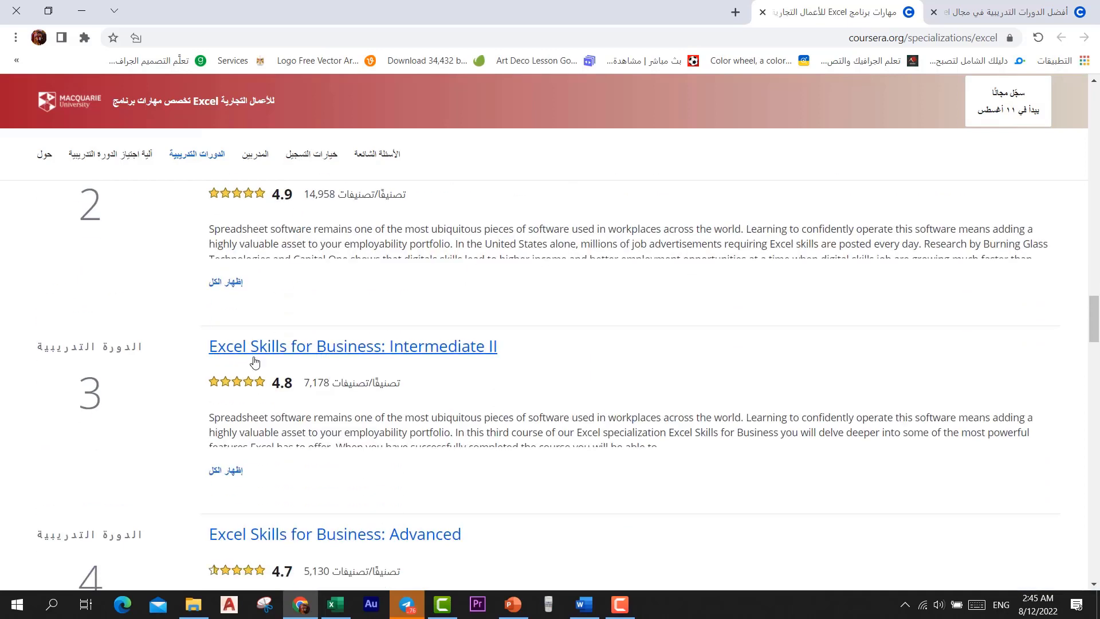
pyautogui.scroll(15, 412, 403)
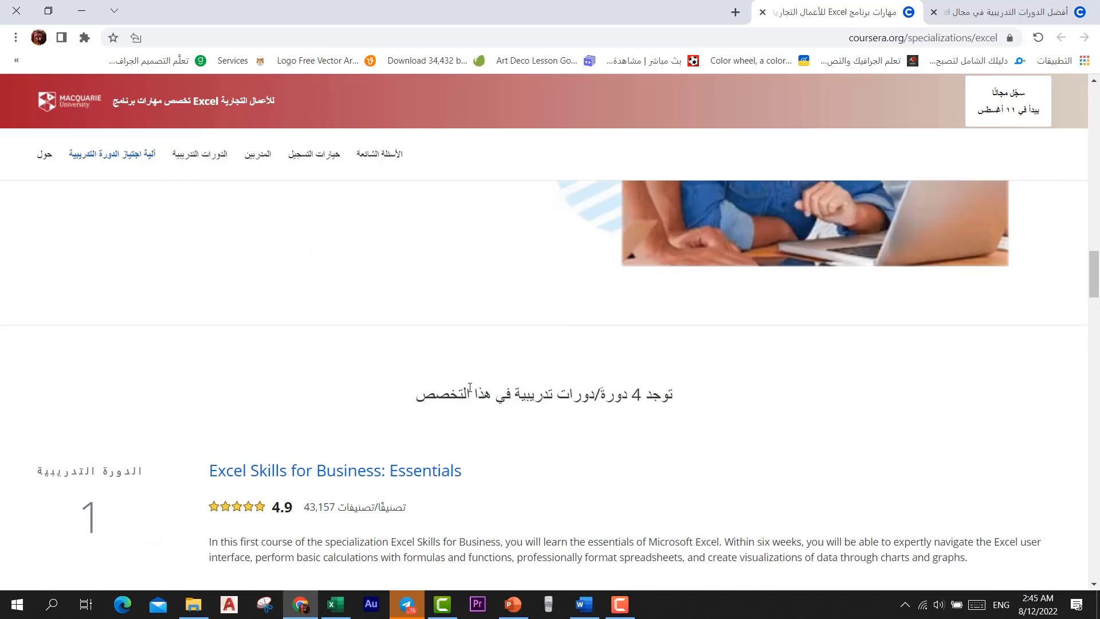
pyautogui.scroll(-3, 470, 387)
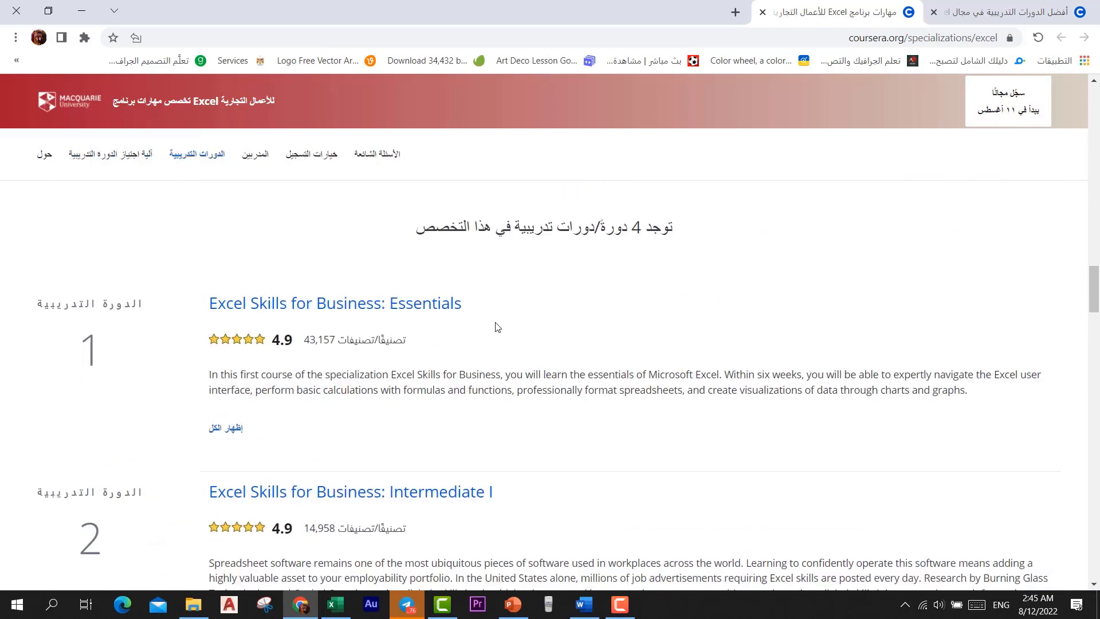
pyautogui.scroll(20, 614, 321)
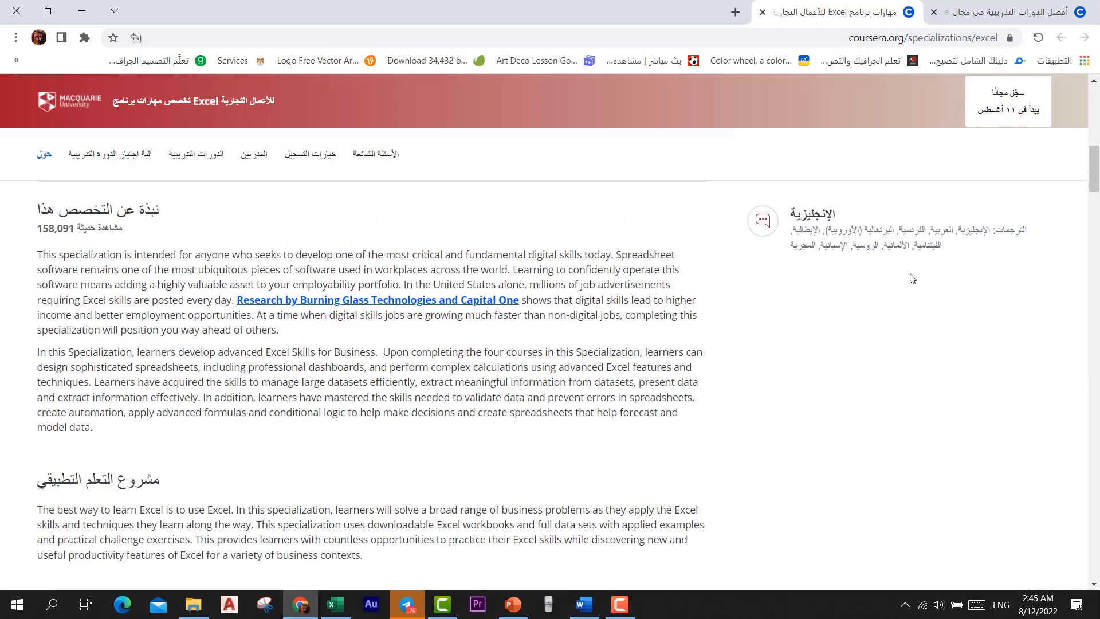
pyautogui.scroll(6, 912, 279)
pyautogui.scroll(-3, 1052, 132)
pyautogui.scroll(3, 1061, 98)
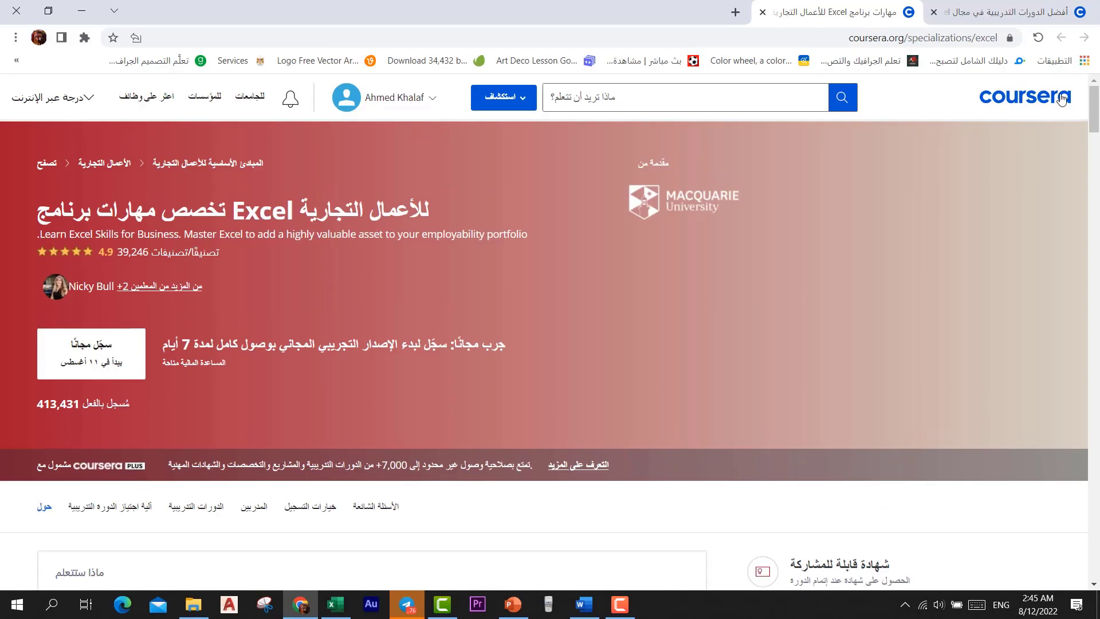
# Return to the excel search results and filter them to Beginner level
pyautogui.click(1026, 11)
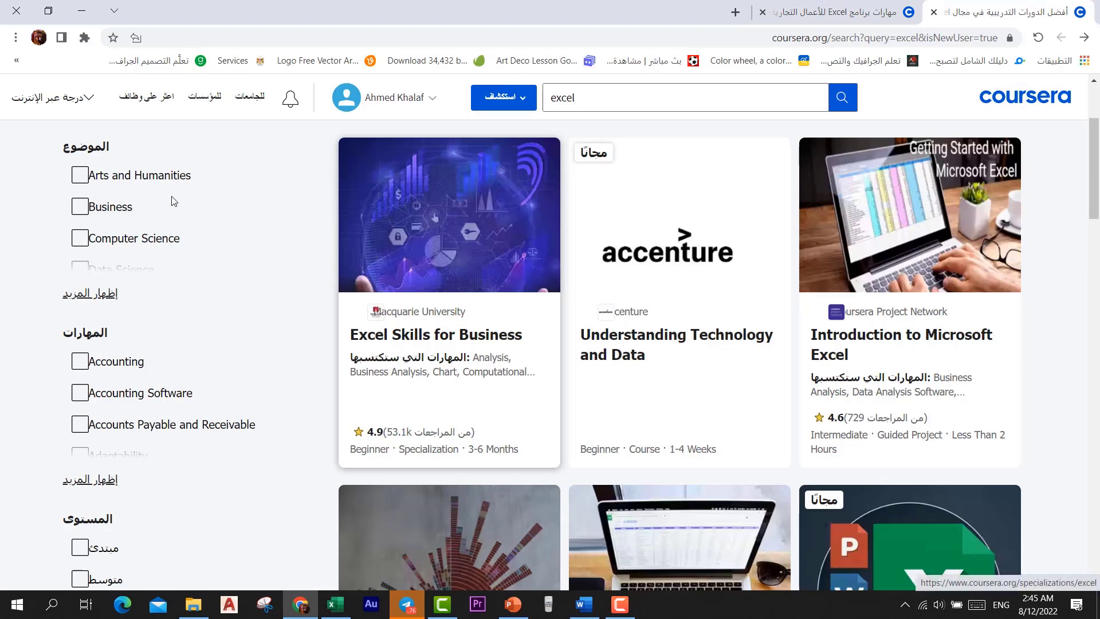
pyautogui.scroll(3, 174, 201)
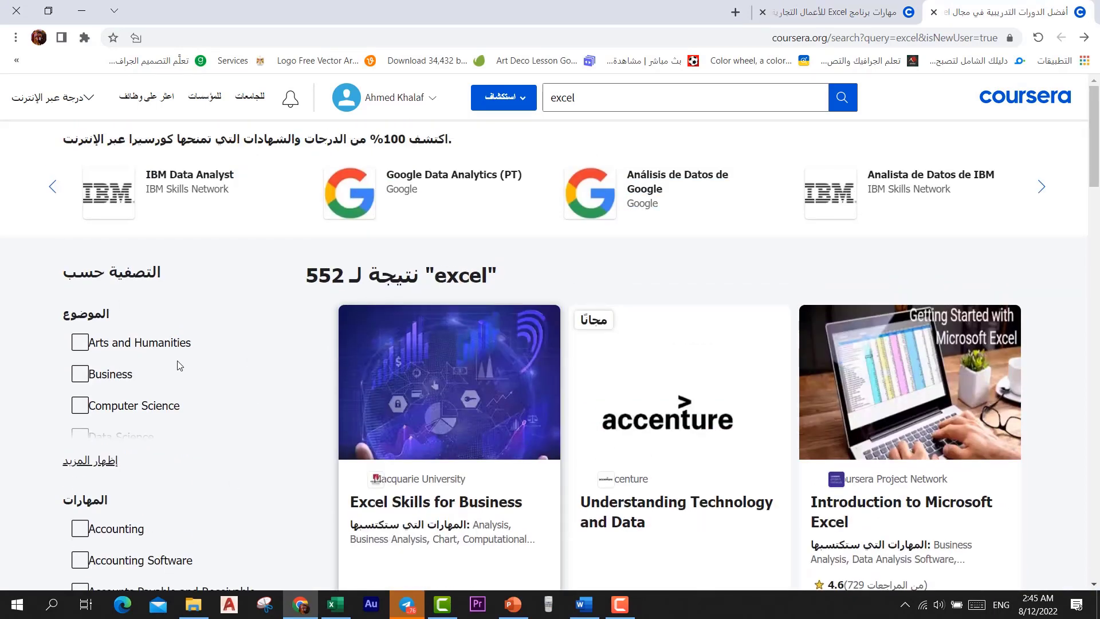
pyautogui.scroll(-3, 178, 364)
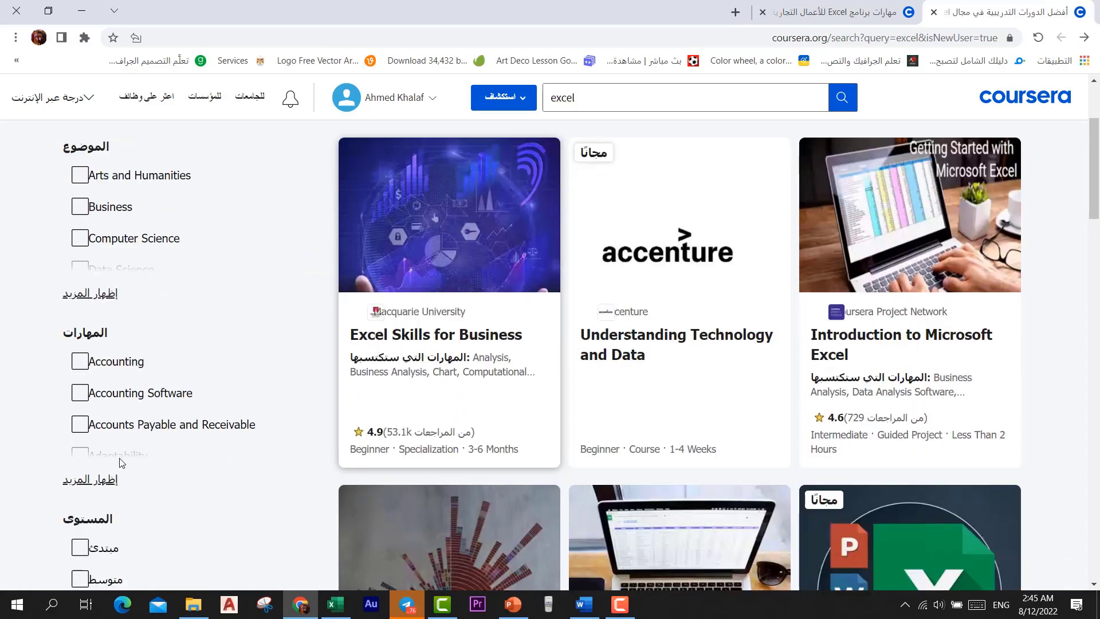
pyautogui.scroll(-3, 117, 447)
pyautogui.click(83, 383)
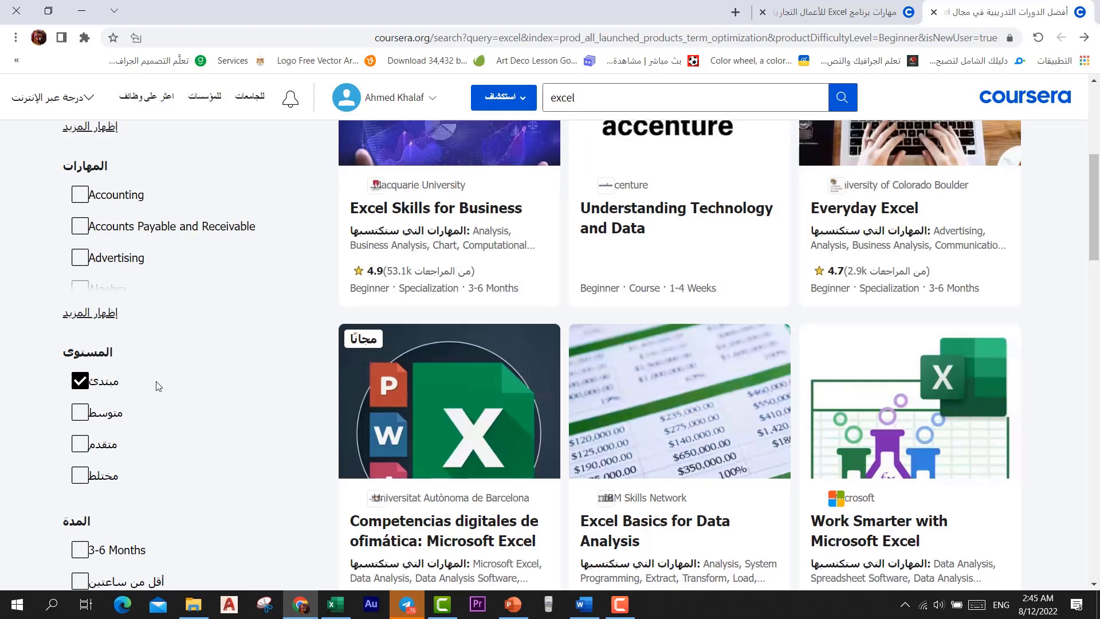
# Tick Courses under Learning Product to list only courses
pyautogui.scroll(-1, 159, 388)
pyautogui.scroll(-3, 160, 389)
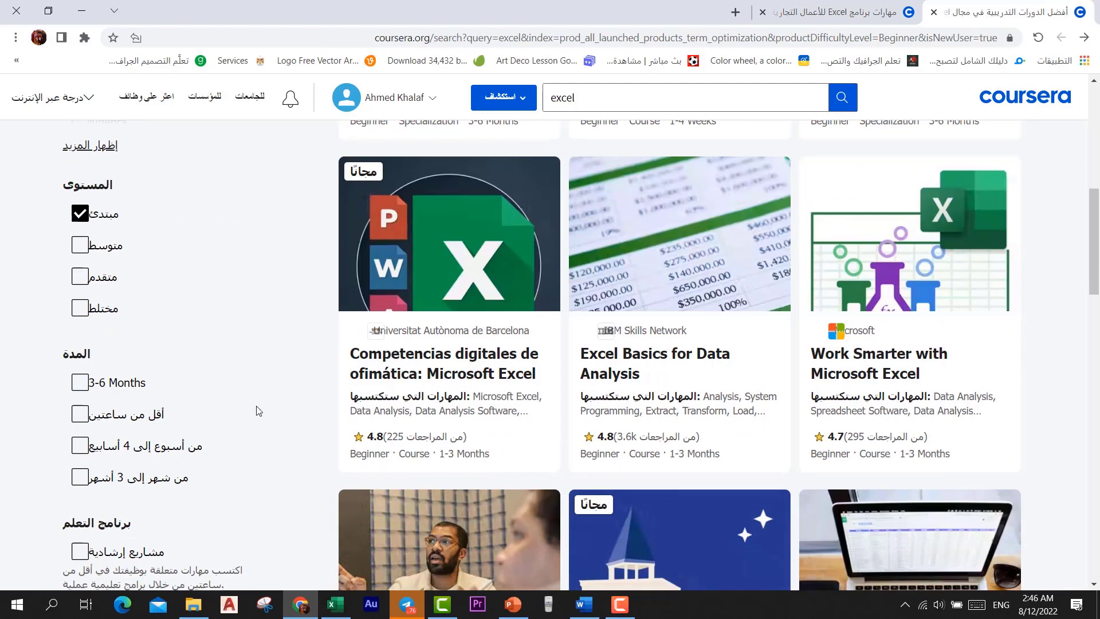
pyautogui.scroll(-1, 259, 410)
pyautogui.scroll(-3, 259, 411)
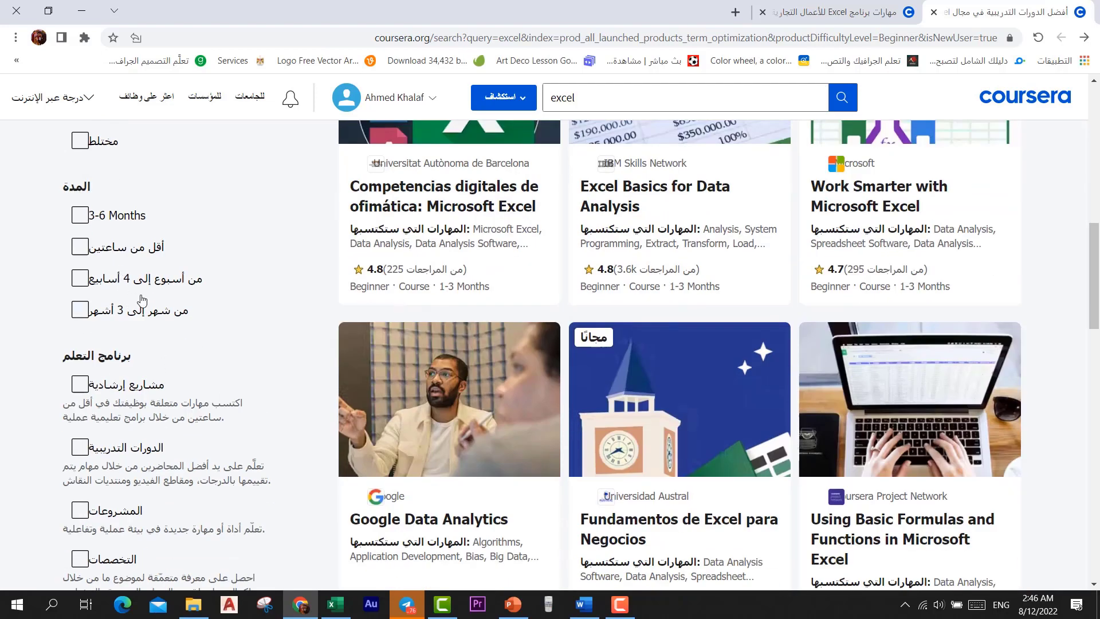
pyautogui.scroll(-1, 227, 319)
pyautogui.scroll(-3, 228, 319)
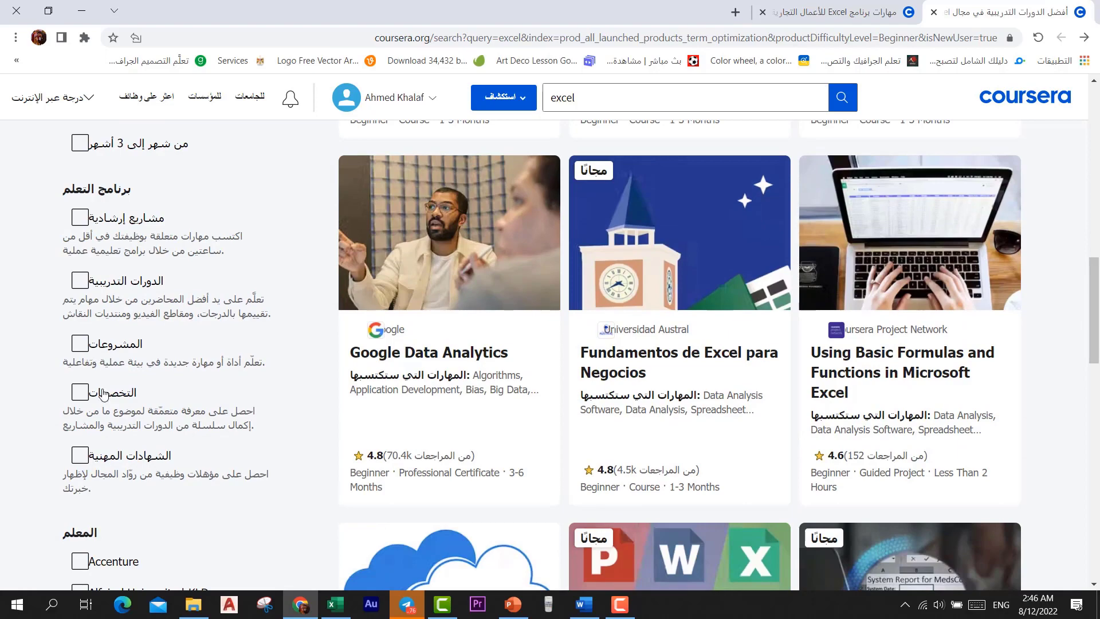
pyautogui.click(81, 281)
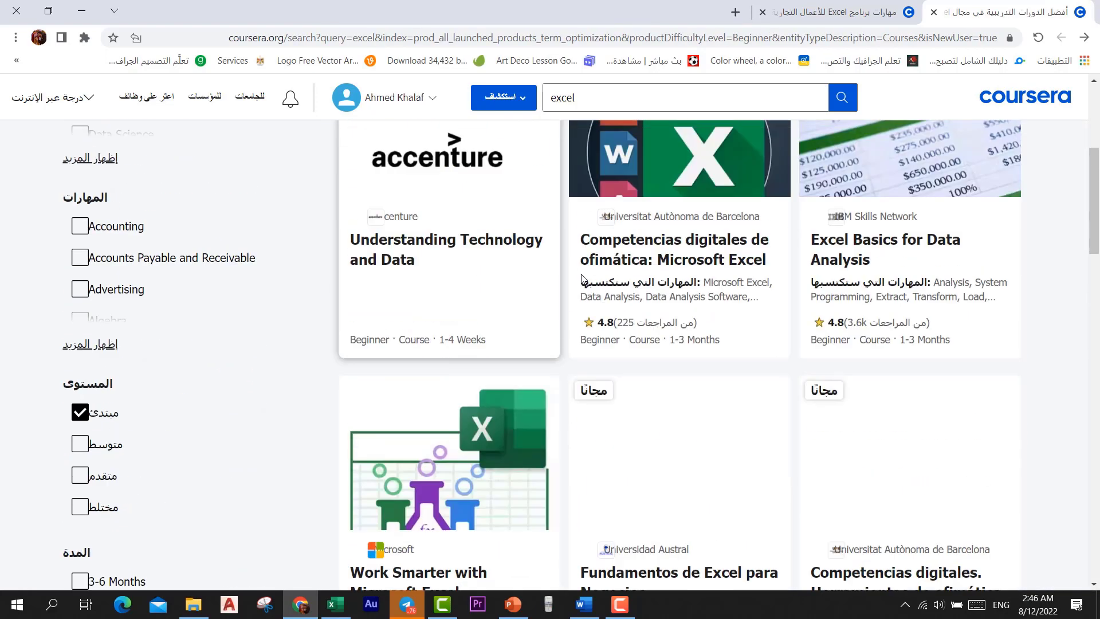
# Open Barcelona's 'Competencias digitales de ofimática: Microsoft Excel' course page in a new tab
pyautogui.scroll(5, 567, 293)
pyautogui.scroll(-4, 567, 294)
pyautogui.scroll(-2, 567, 294)
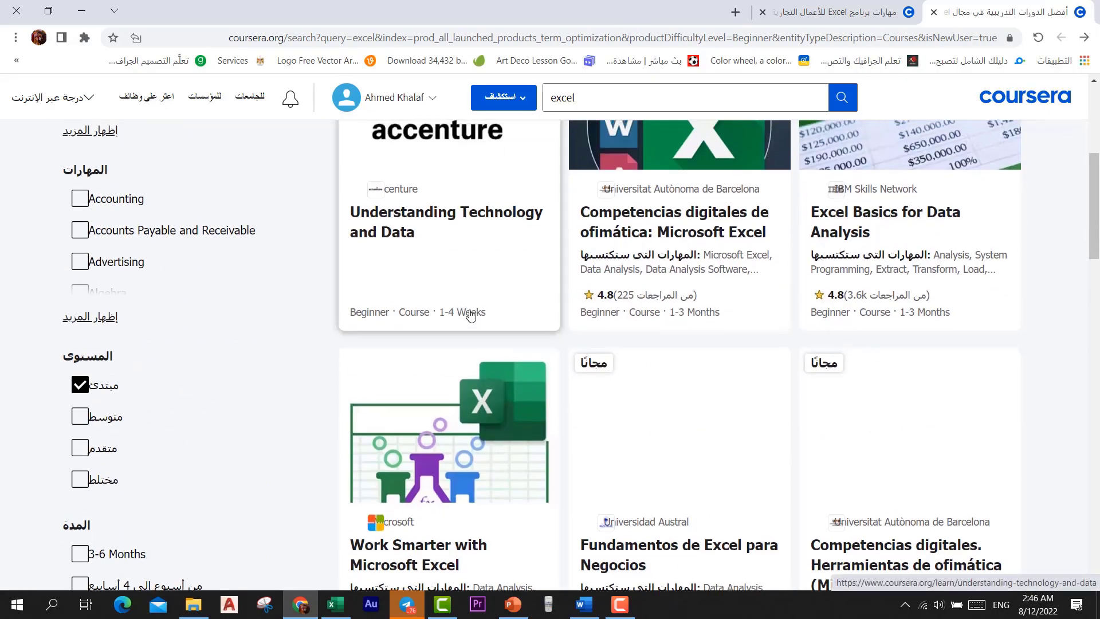
pyautogui.scroll(3, 452, 315)
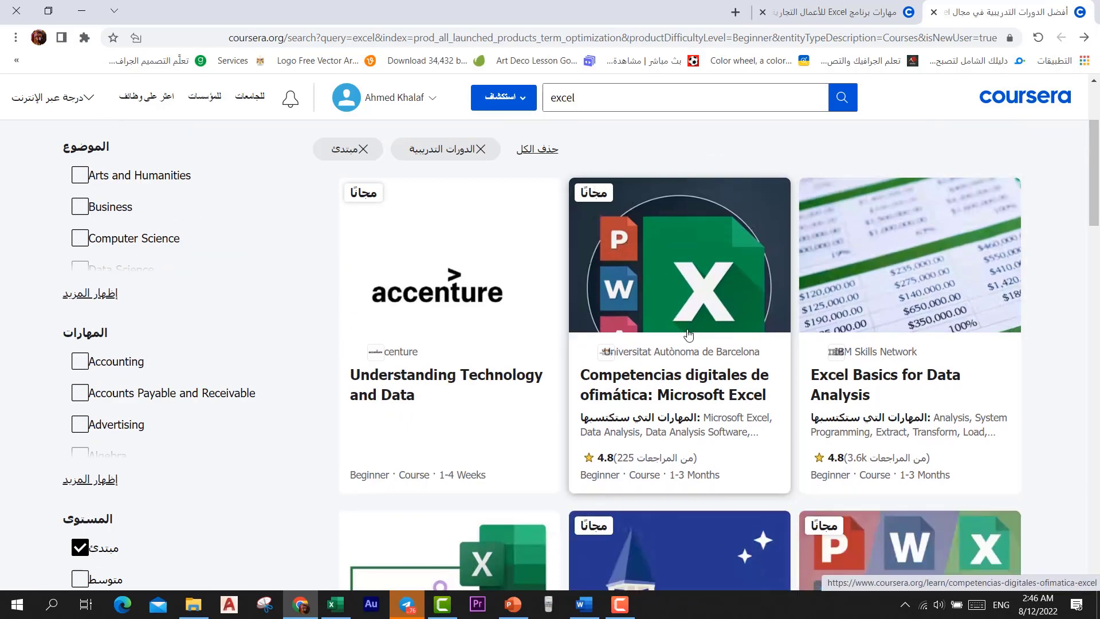
pyautogui.click(654, 302)
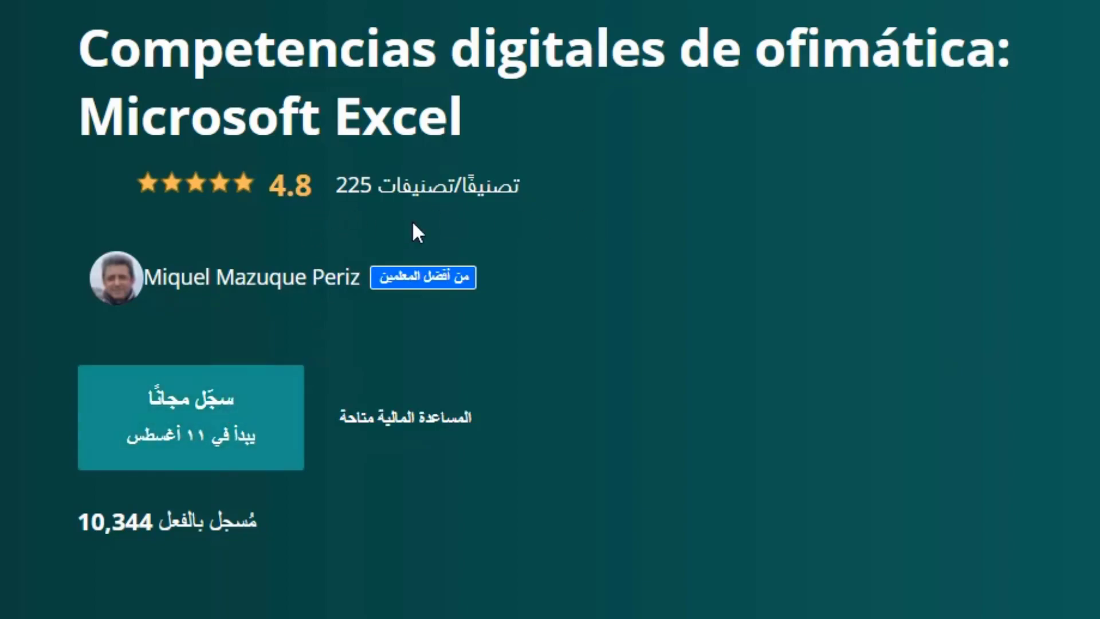
# Scroll through the Barcelona Excel course page, then go back to the filtered excel results
pyautogui.scroll(-5, 806, 240)
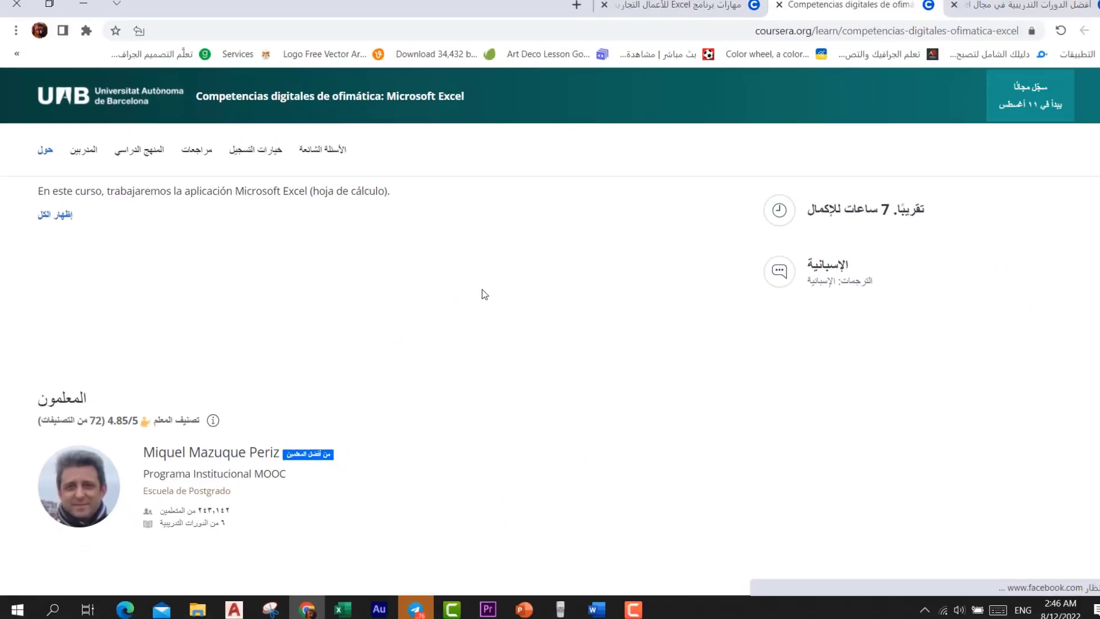
pyautogui.scroll(3, 547, 579)
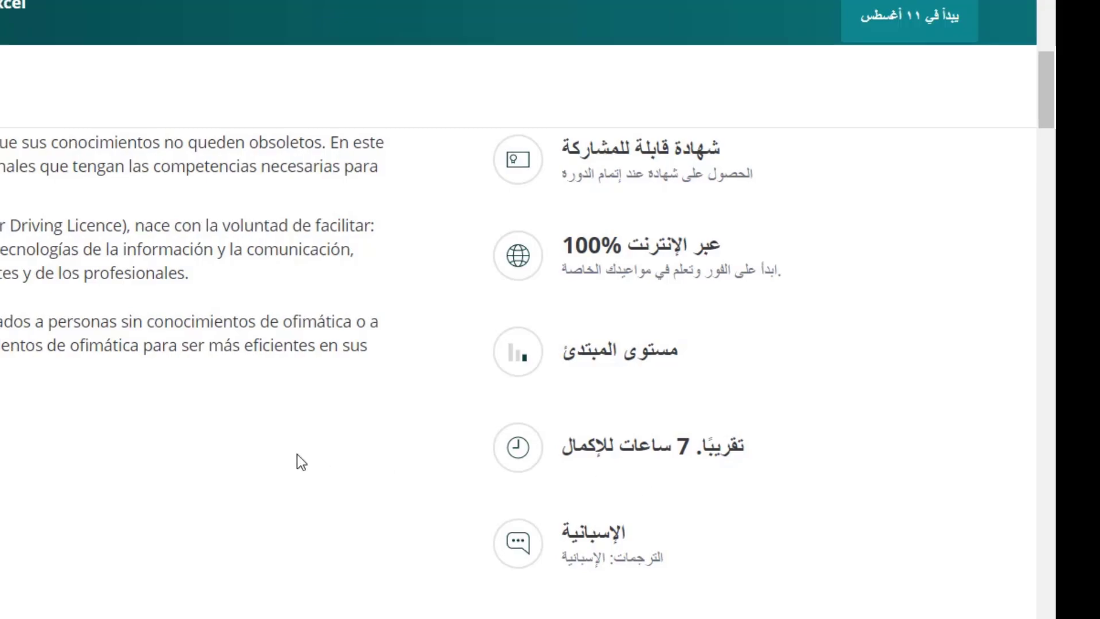
pyautogui.scroll(10, 298, 459)
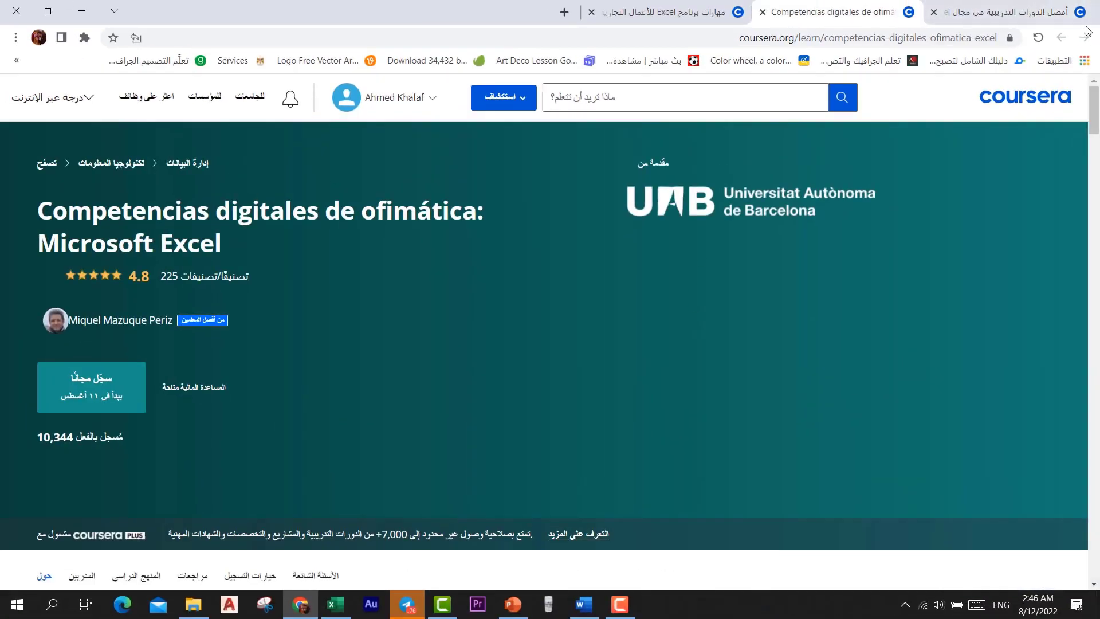
pyautogui.click(1024, 6)
pyautogui.scroll(-3, 246, 313)
pyautogui.scroll(-10, 246, 312)
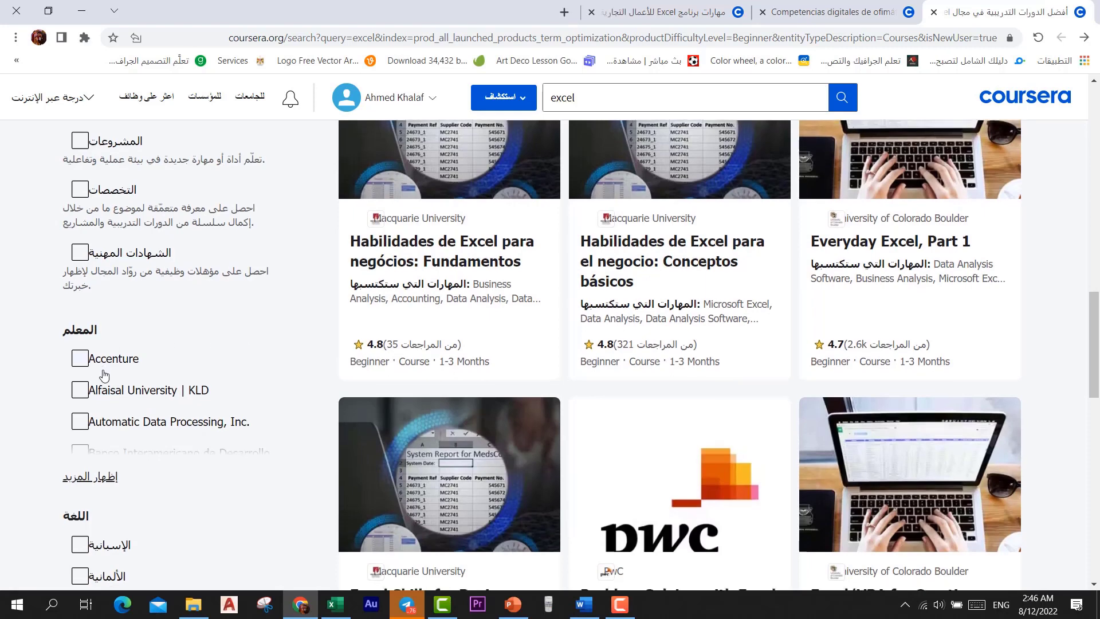
# Add an Arabic (العربية) language filter to the excel course results
pyautogui.scroll(-3, 103, 372)
pyautogui.click(91, 500)
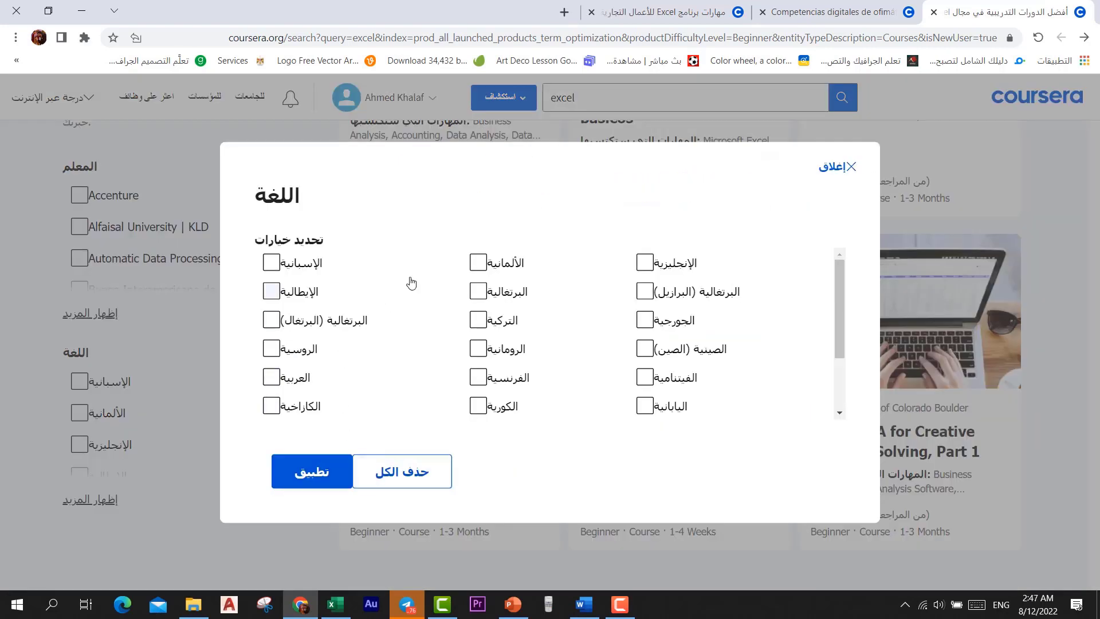
pyautogui.click(271, 377)
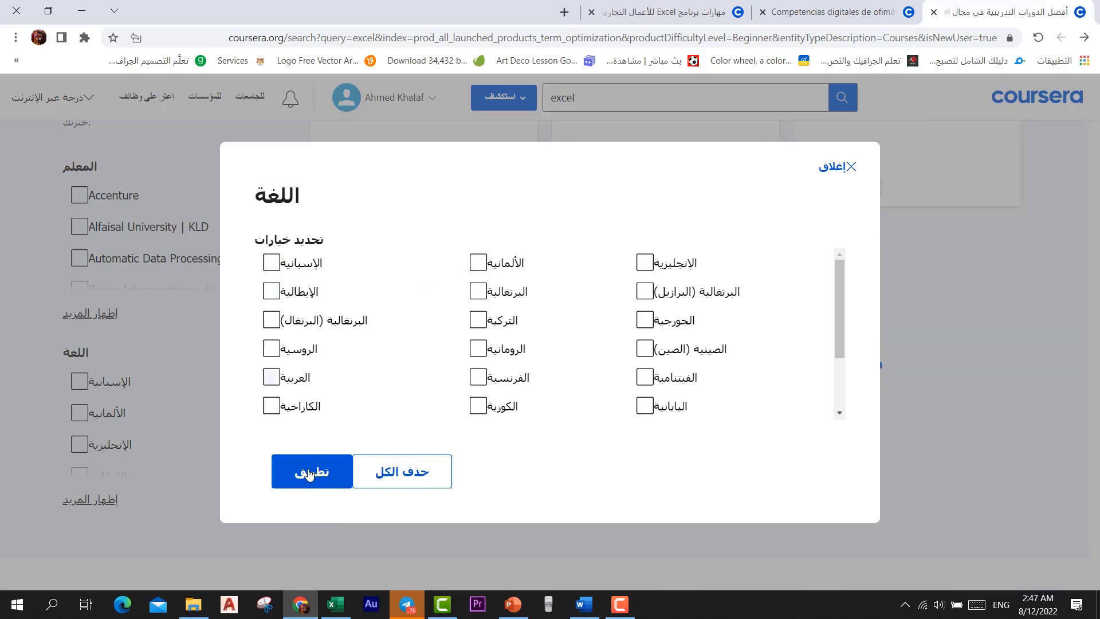
pyautogui.click(311, 471)
pyautogui.scroll(10, 514, 430)
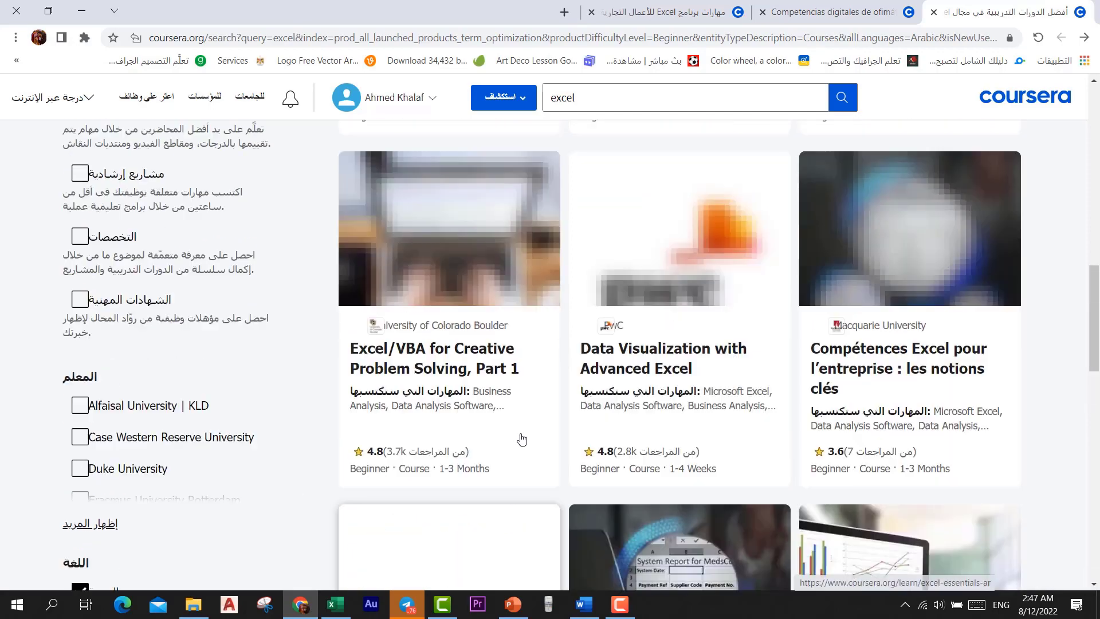
pyautogui.scroll(-5, 575, 371)
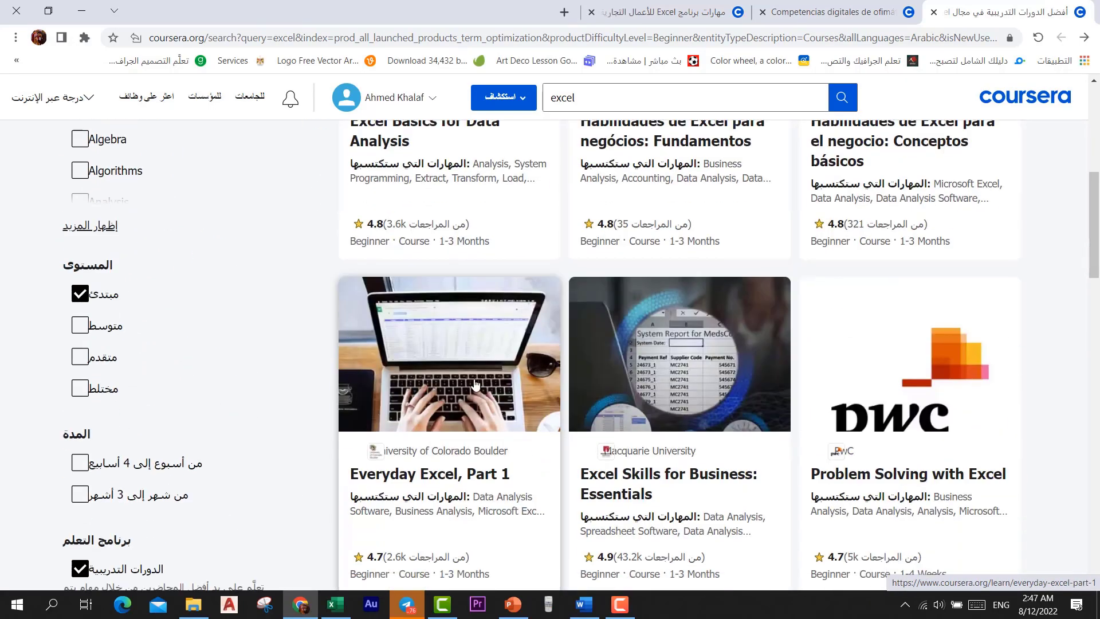
# Open the Everyday Excel, Part 1 course page and scroll through its syllabus and related courses
pyautogui.click(475, 385)
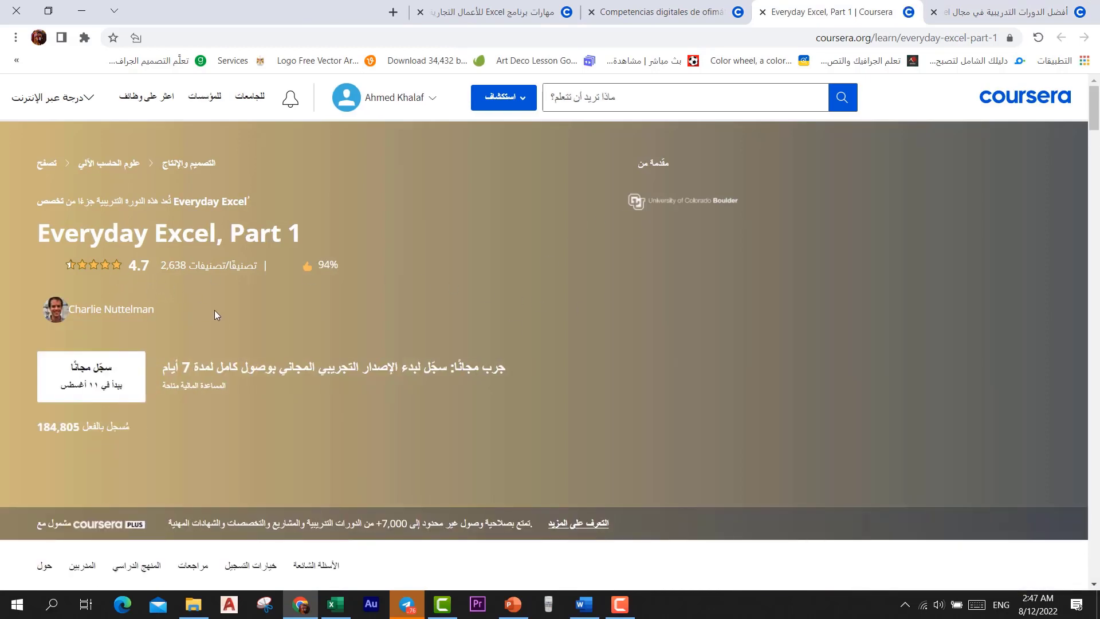
pyautogui.scroll(-5, 219, 311)
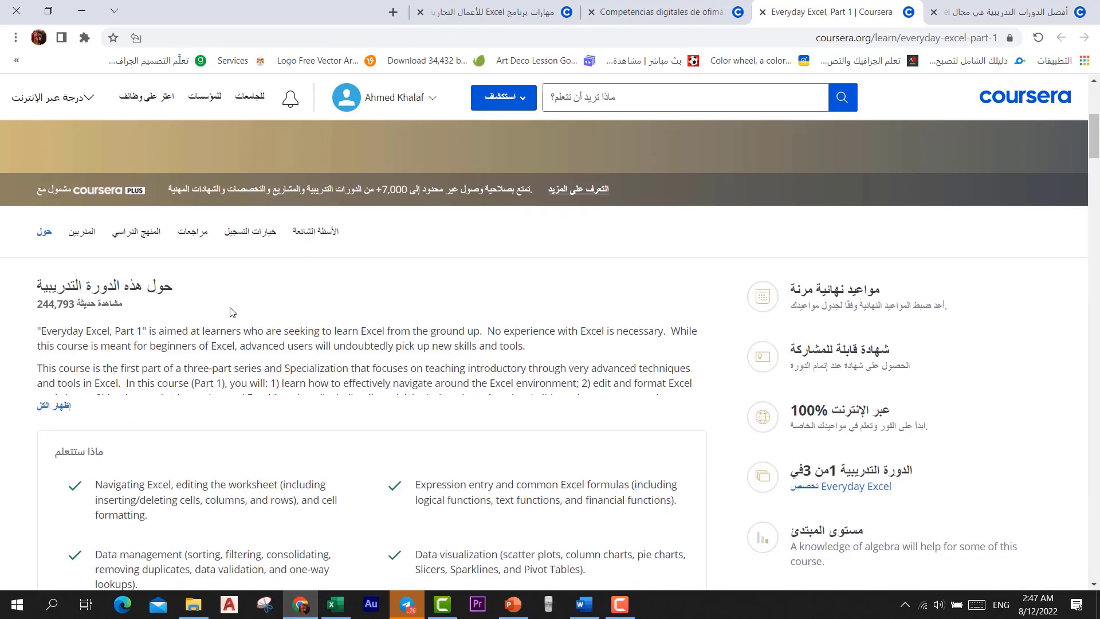
pyautogui.scroll(-3, 790, 367)
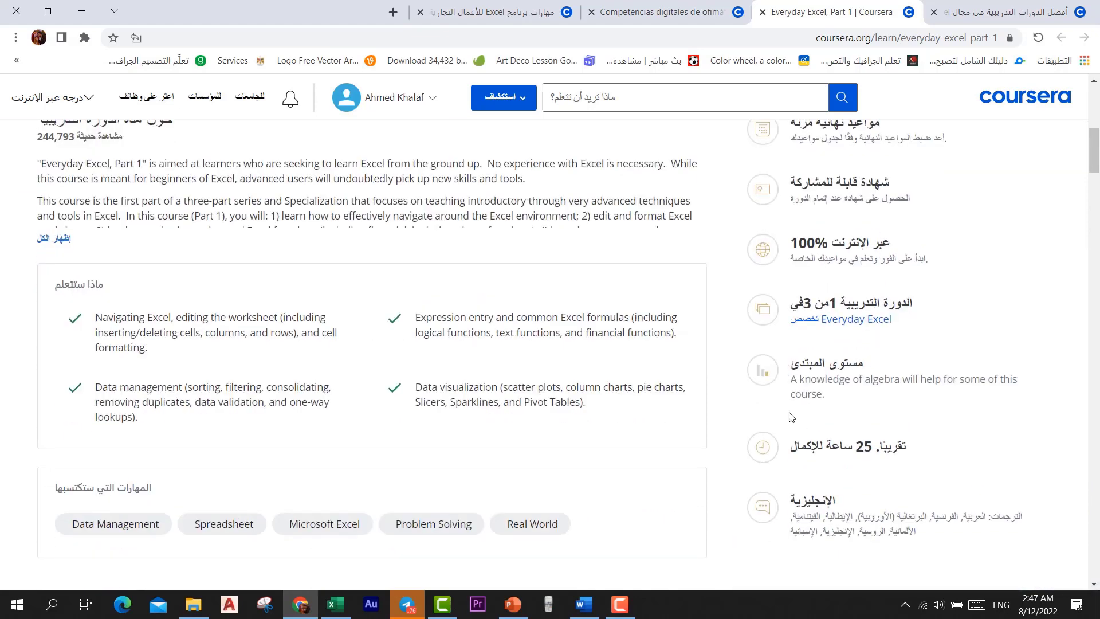
pyautogui.scroll(-9, 381, 358)
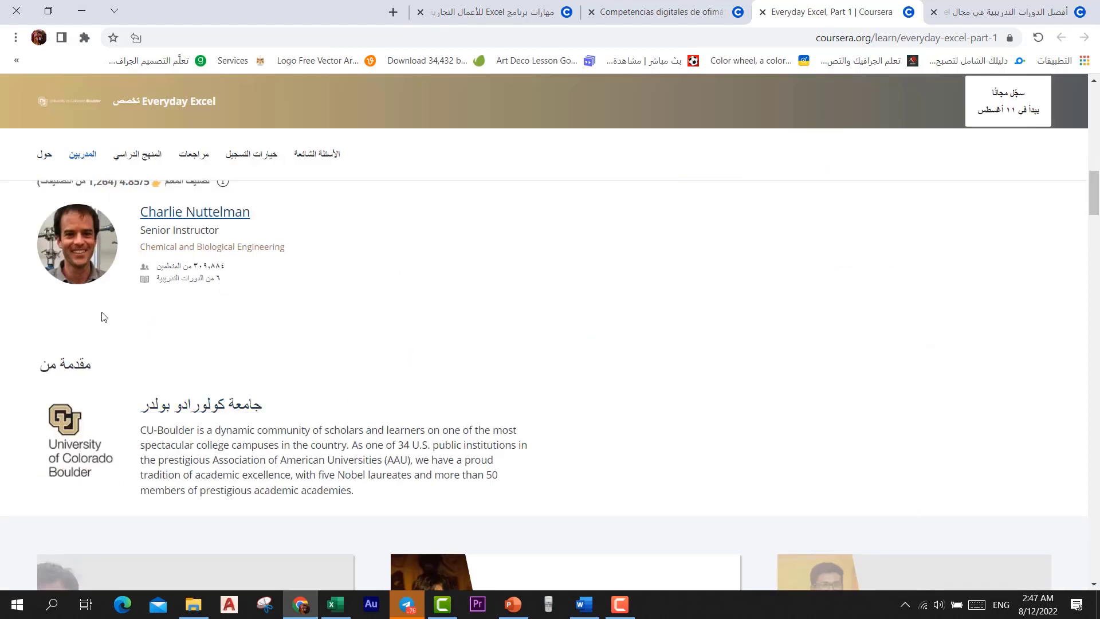
pyautogui.scroll(-4, 265, 397)
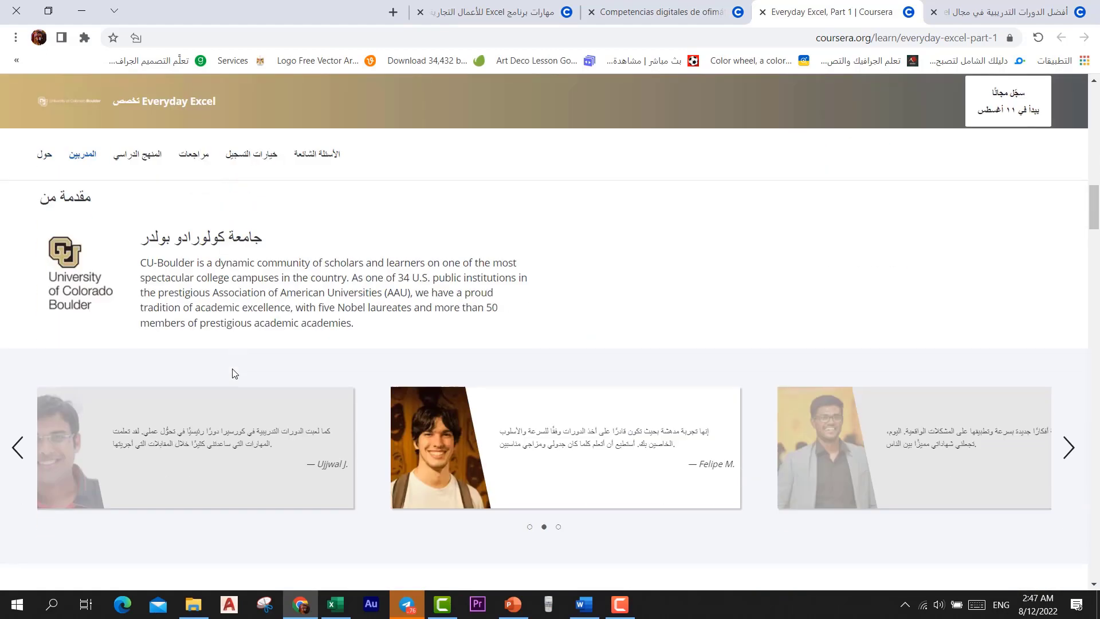
pyautogui.scroll(-5, 450, 373)
pyautogui.scroll(-6, 462, 374)
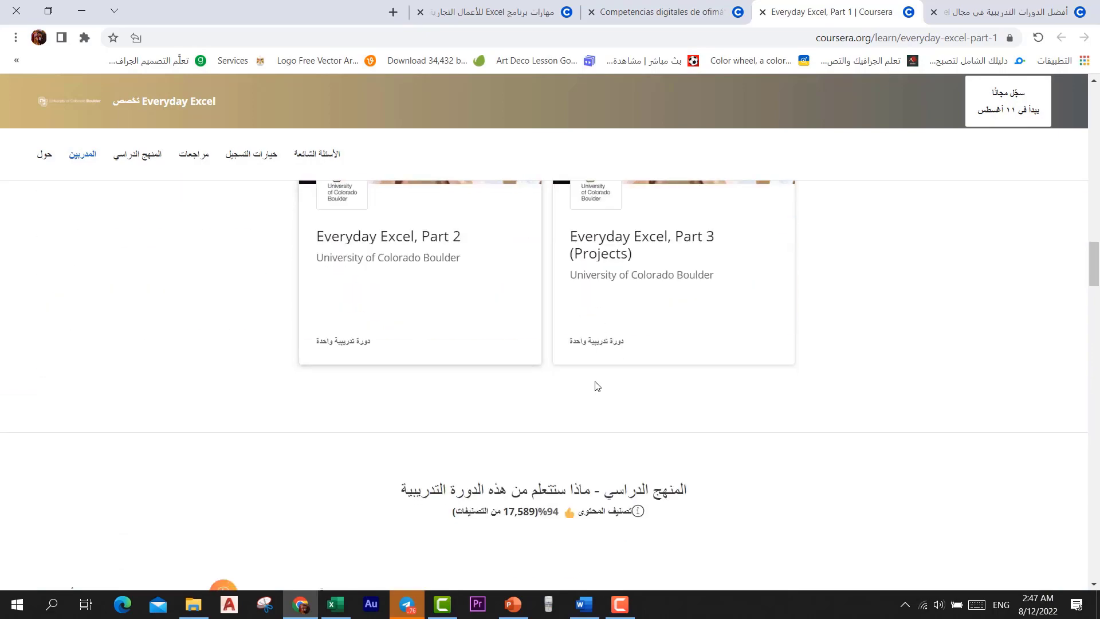
pyautogui.scroll(15, 714, 339)
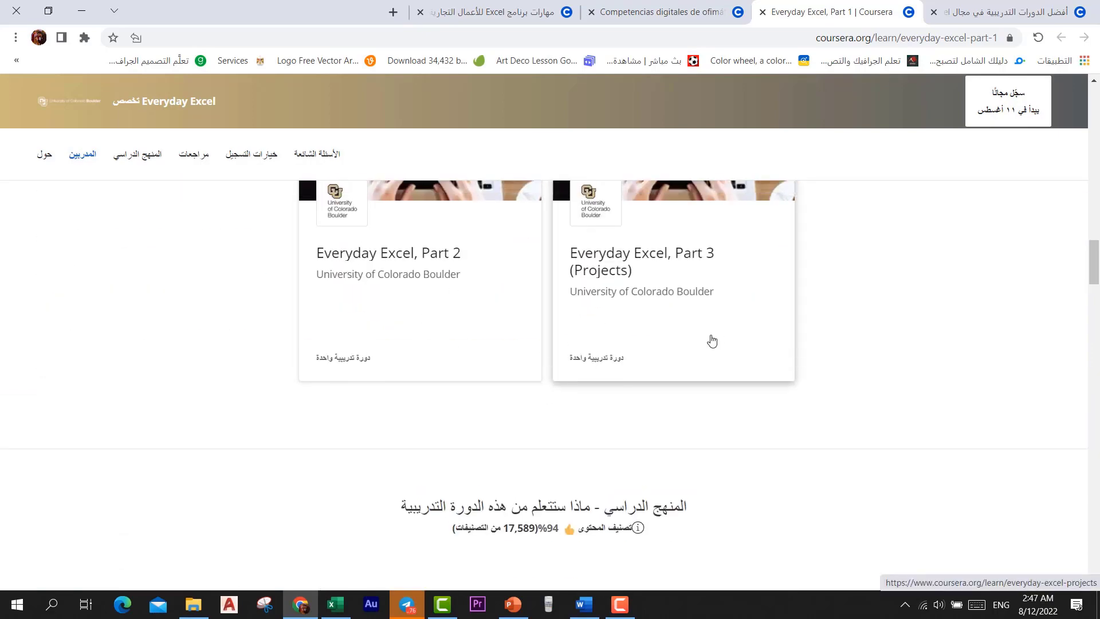
pyautogui.scroll(6, 619, 278)
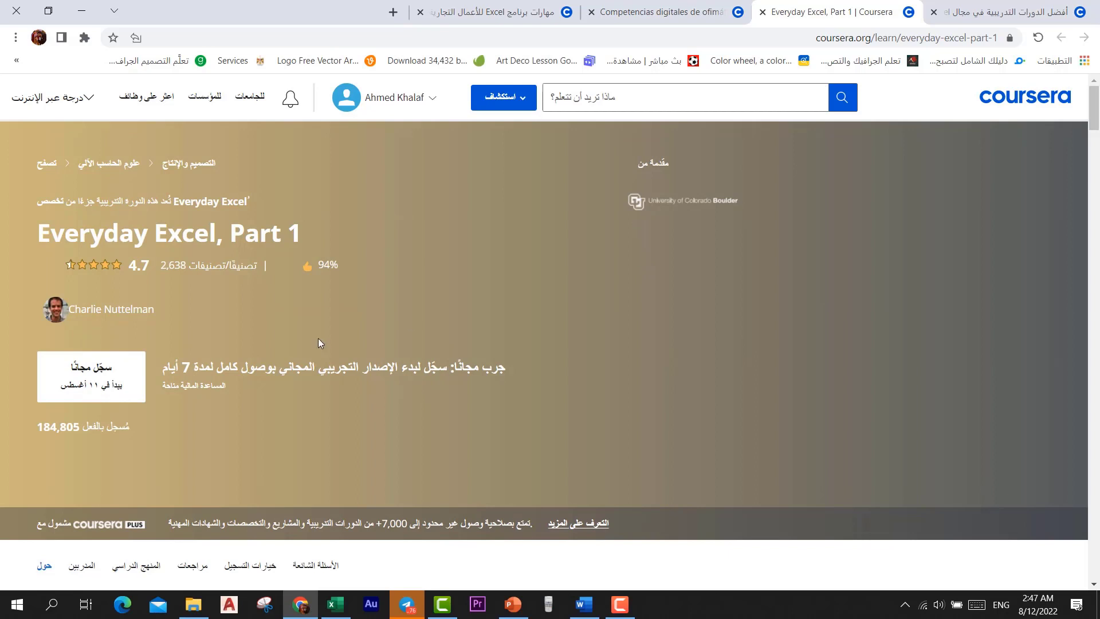
# Choose Enroll for free on Everyday Excel, Part 1 to bring up the 7-day trial offer
pyautogui.click(80, 384)
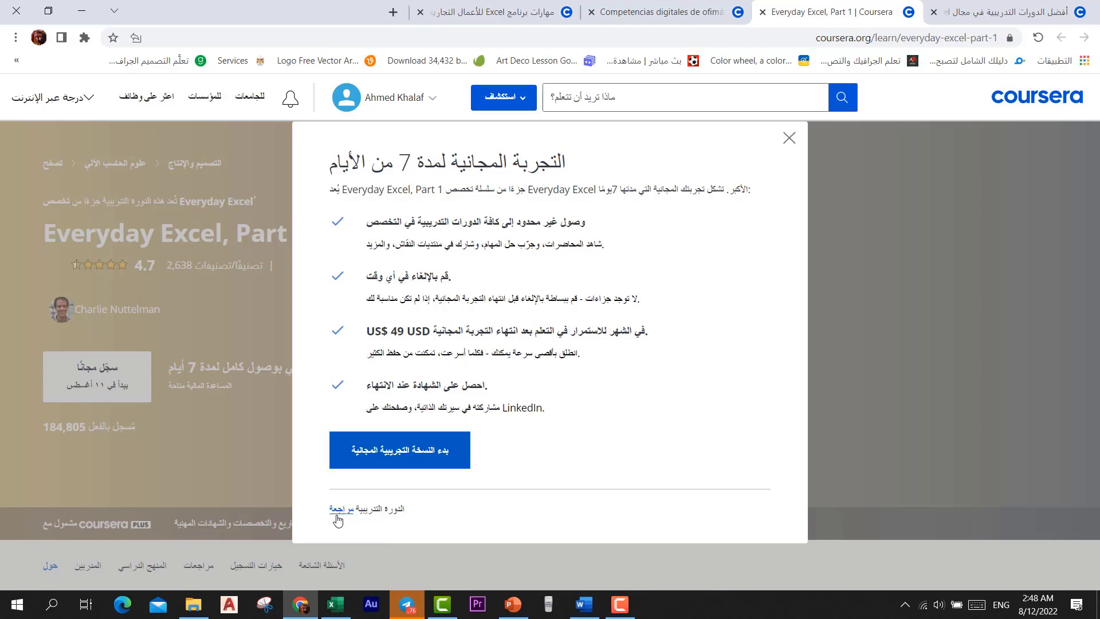
# Have the browser translate the free-trial dialog and course page into English
pyautogui.rightClick(728, 391)
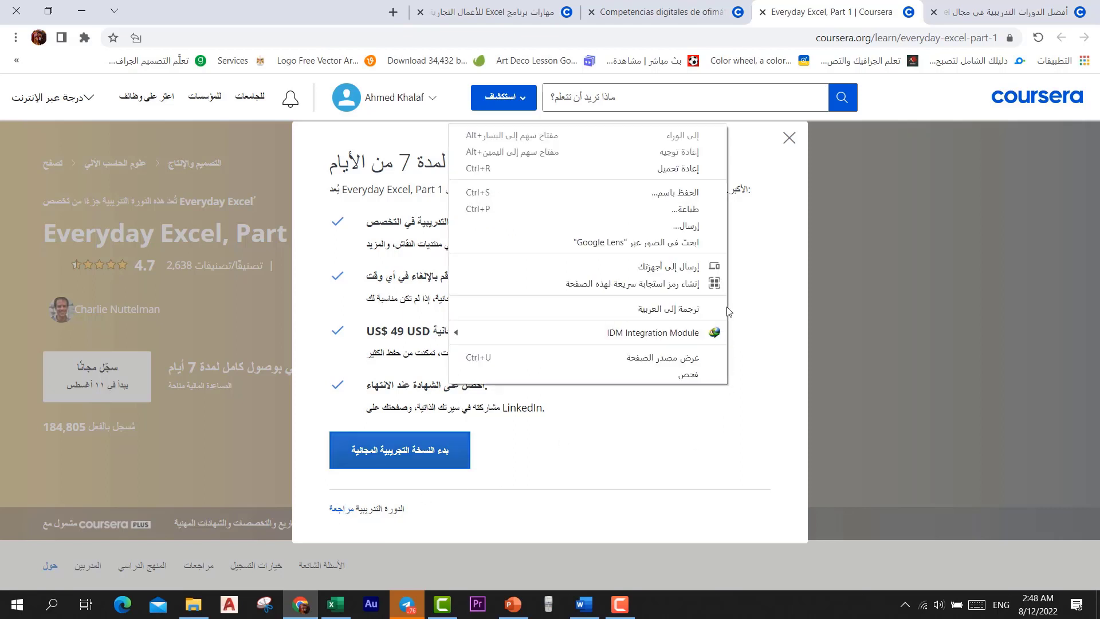
pyautogui.click(716, 314)
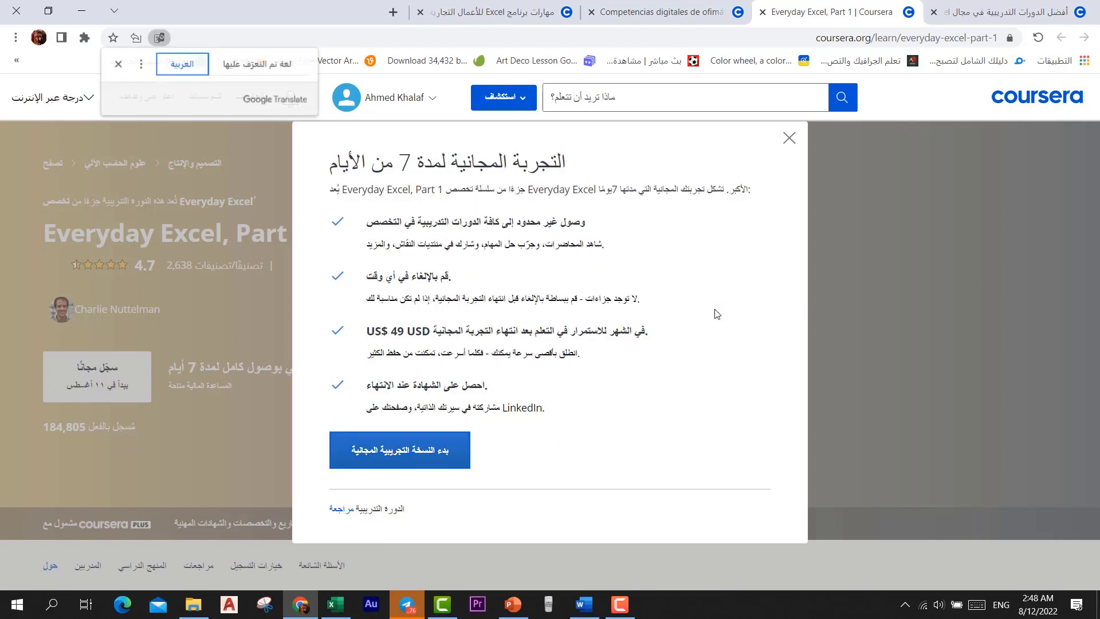
pyautogui.click(264, 69)
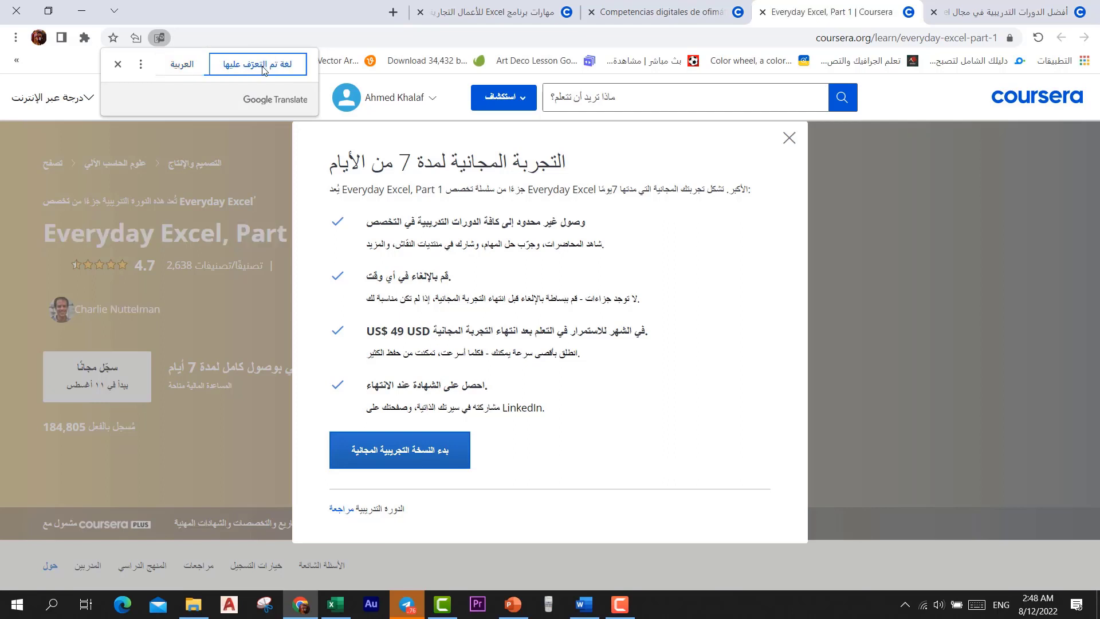
pyautogui.click(141, 65)
pyautogui.click(284, 90)
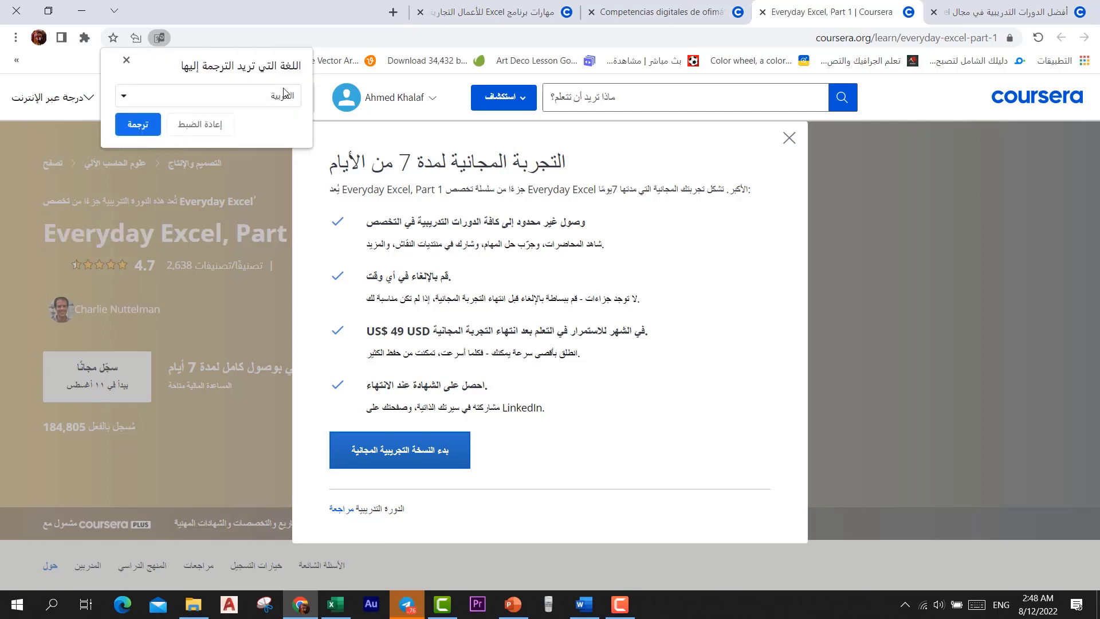
pyautogui.click(123, 101)
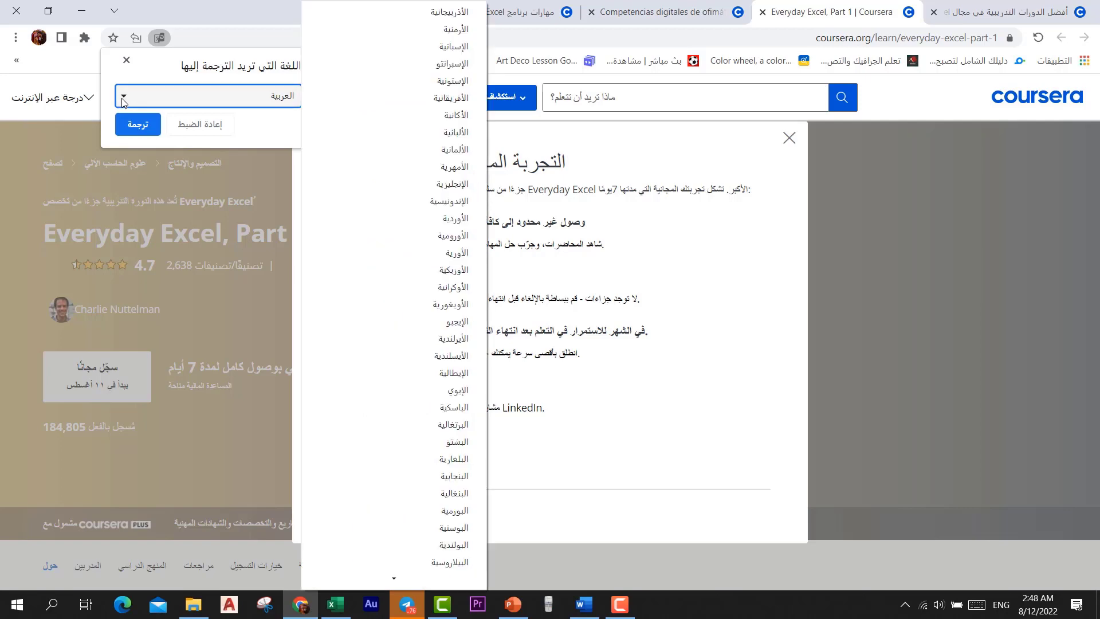
pyautogui.click(457, 185)
pyautogui.click(141, 127)
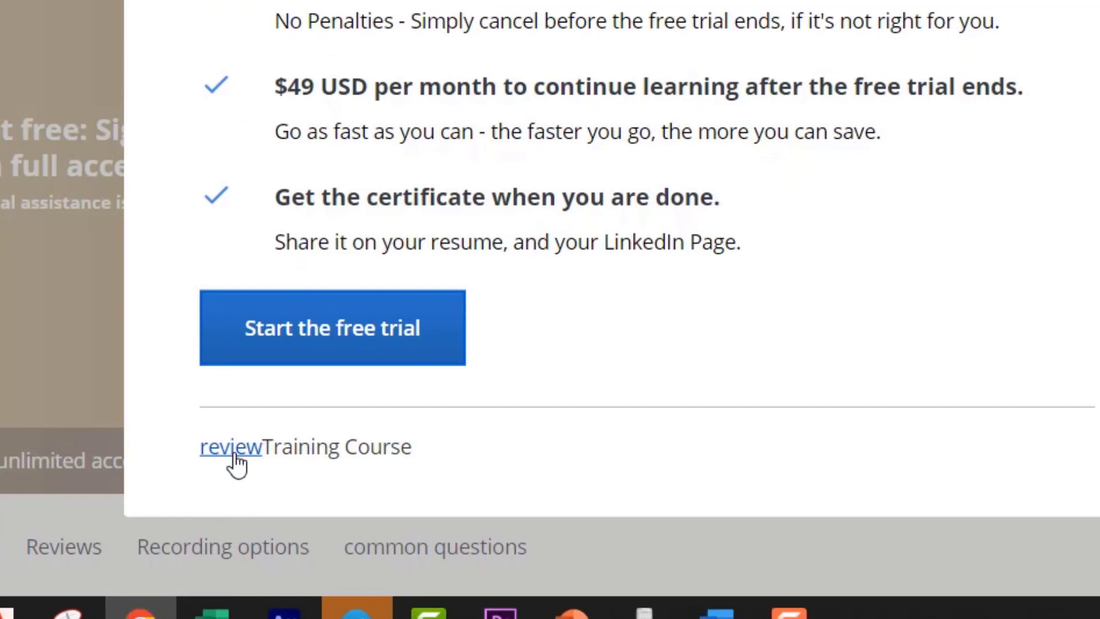
# Audit the course instead of starting the trial, and close the Set weekly goal popup
pyautogui.click(232, 448)
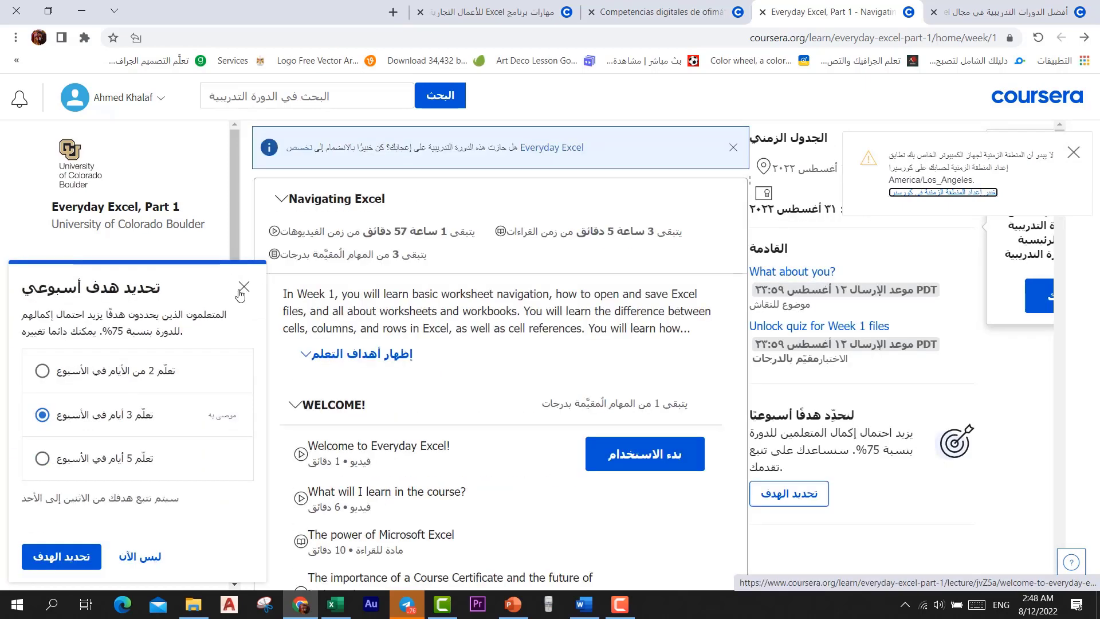
pyautogui.click(244, 286)
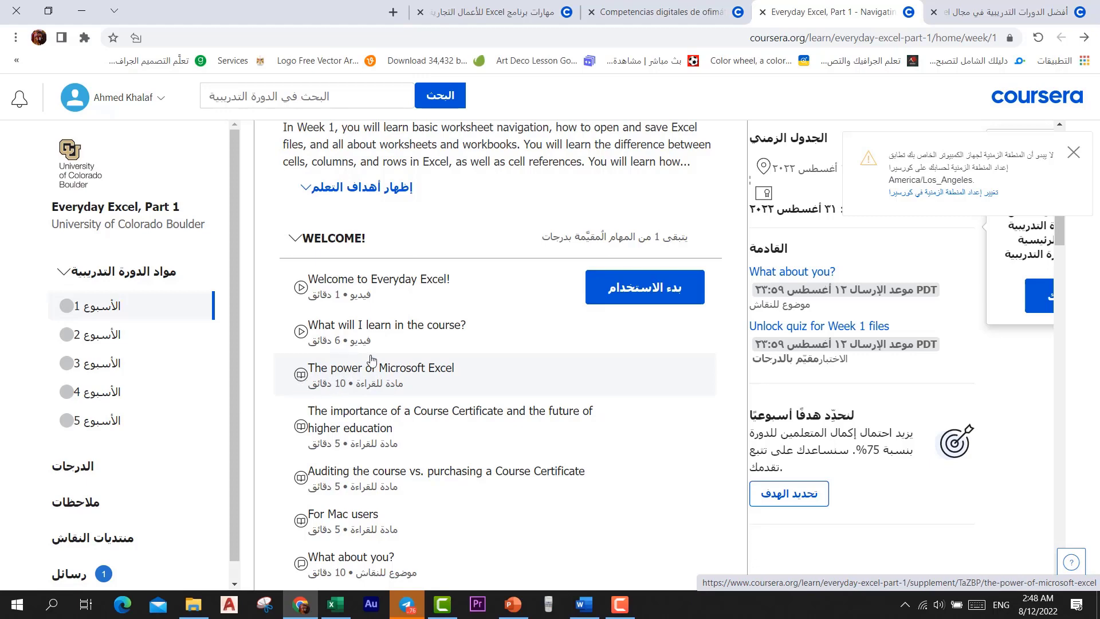
# Open the 'Welcome to Everyday Excel!' lecture from Week 1 and start its video
pyautogui.click(311, 292)
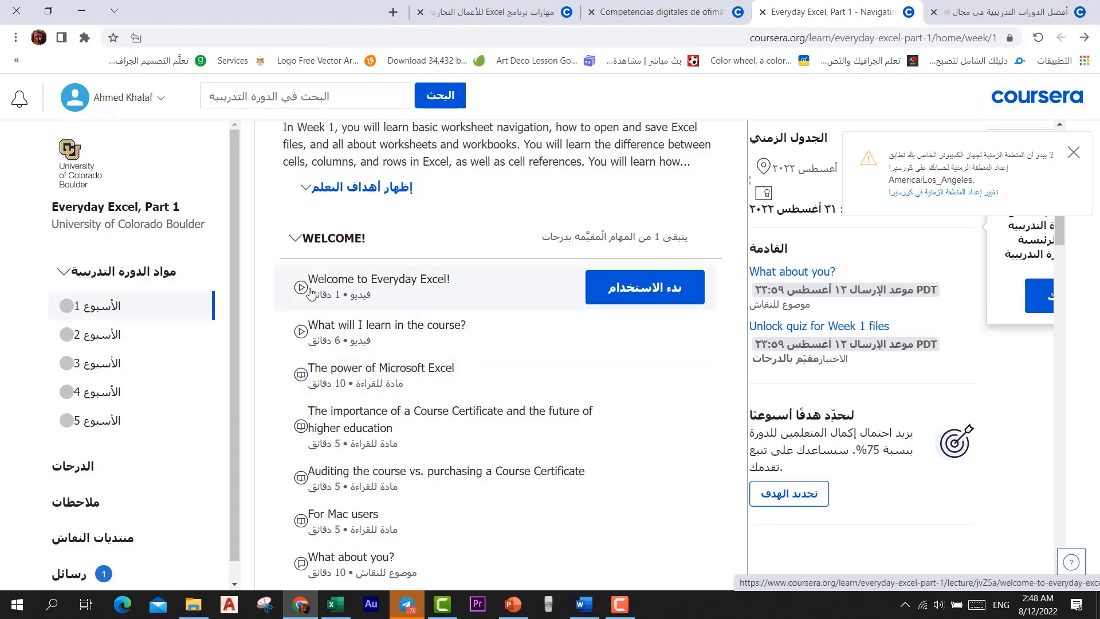
pyautogui.scroll(-5, 634, 298)
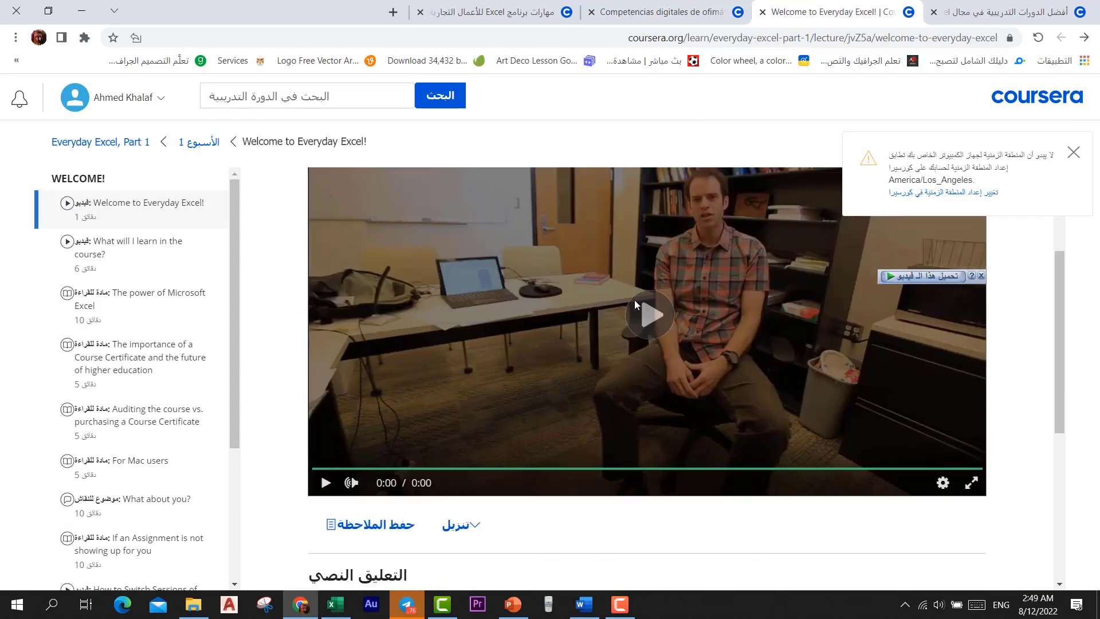
pyautogui.scroll(5, 679, 517)
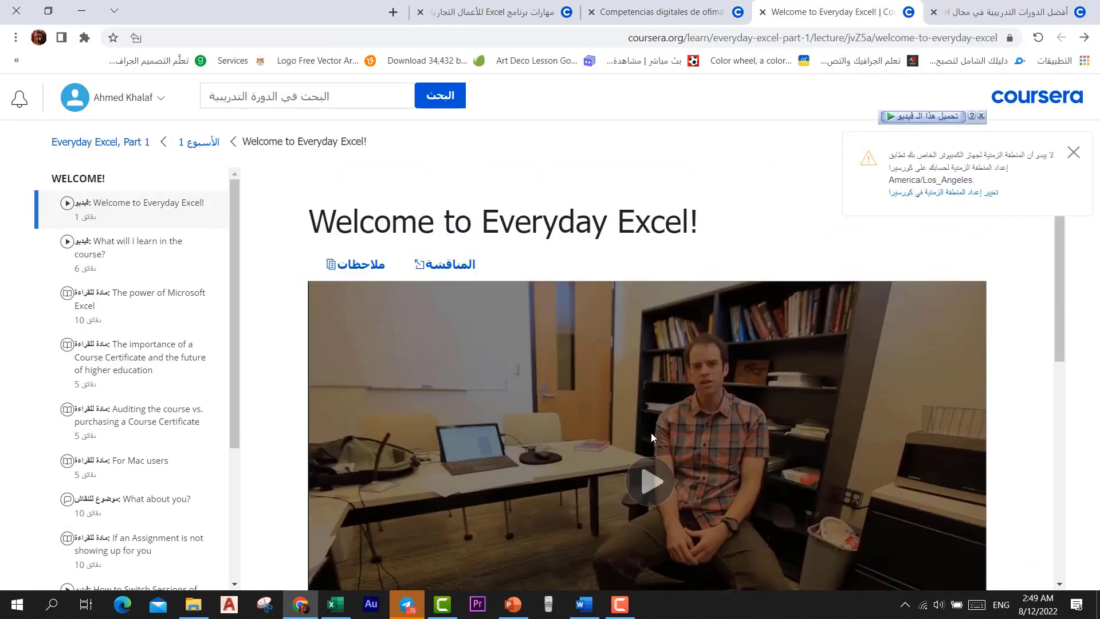
pyautogui.click(658, 498)
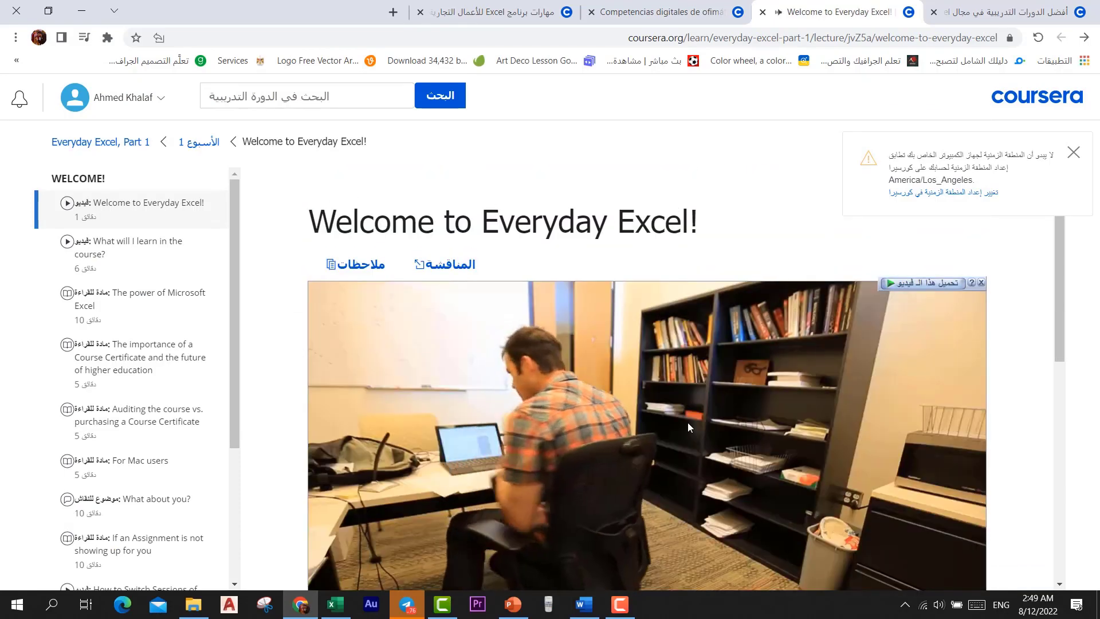
pyautogui.scroll(-3, 802, 429)
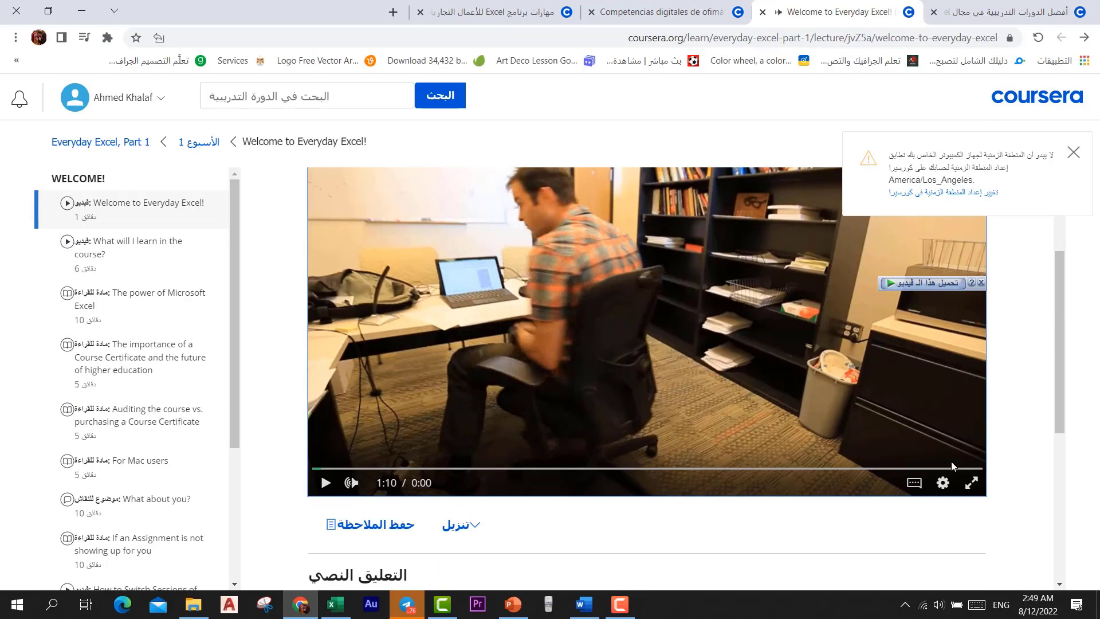
pyautogui.click(914, 484)
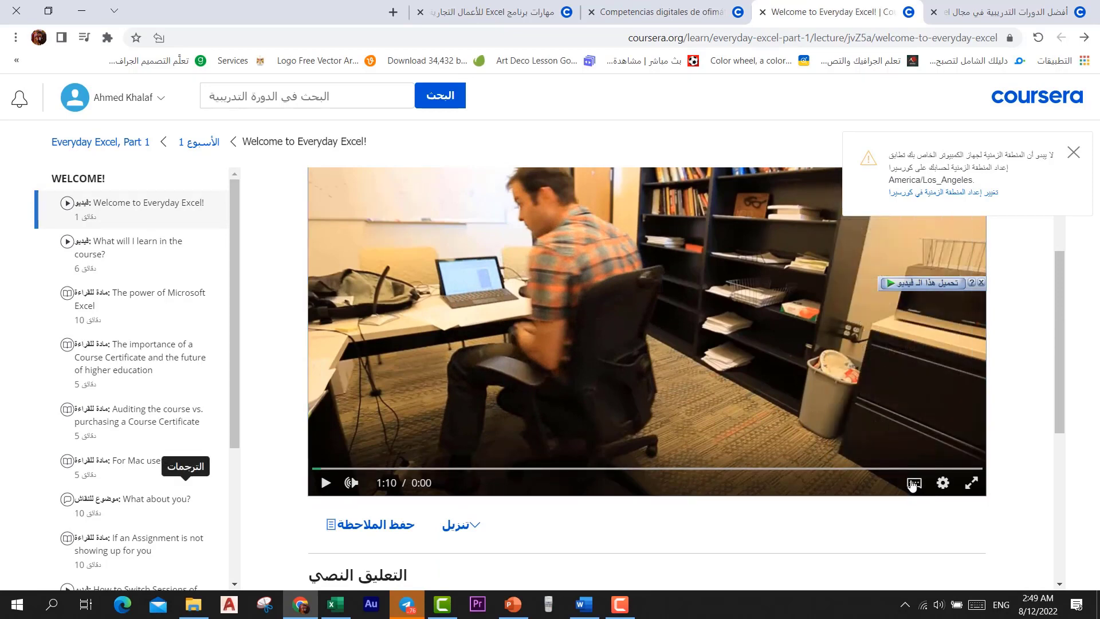
# Turn on Arabic (العربية) captions for the welcome video
pyautogui.click(913, 484)
pyautogui.scroll(2, 884, 375)
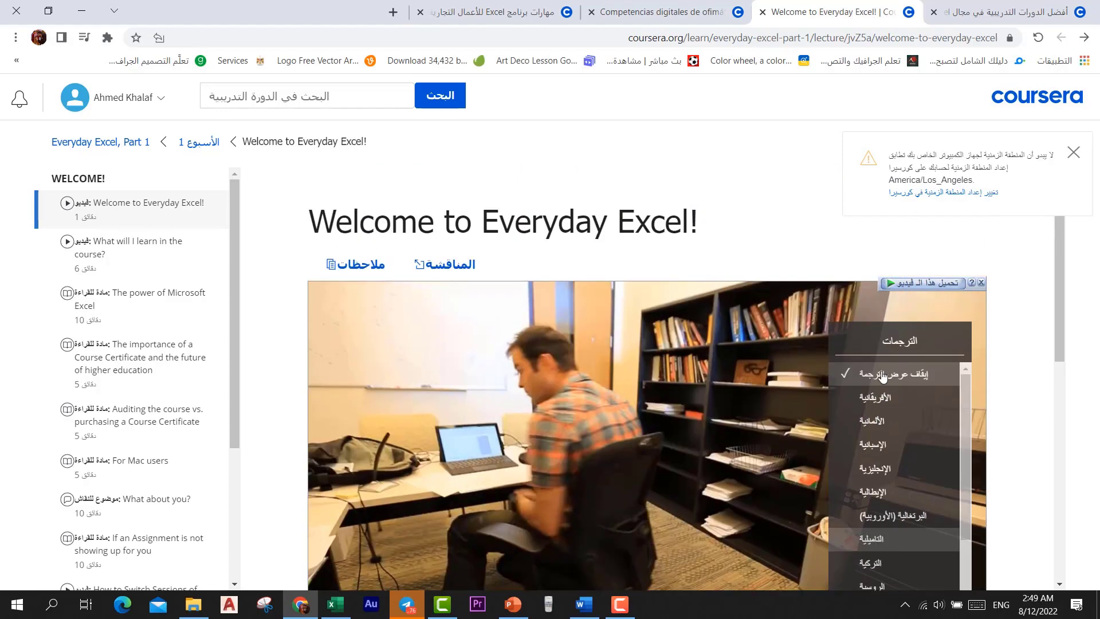
pyautogui.scroll(-2, 877, 436)
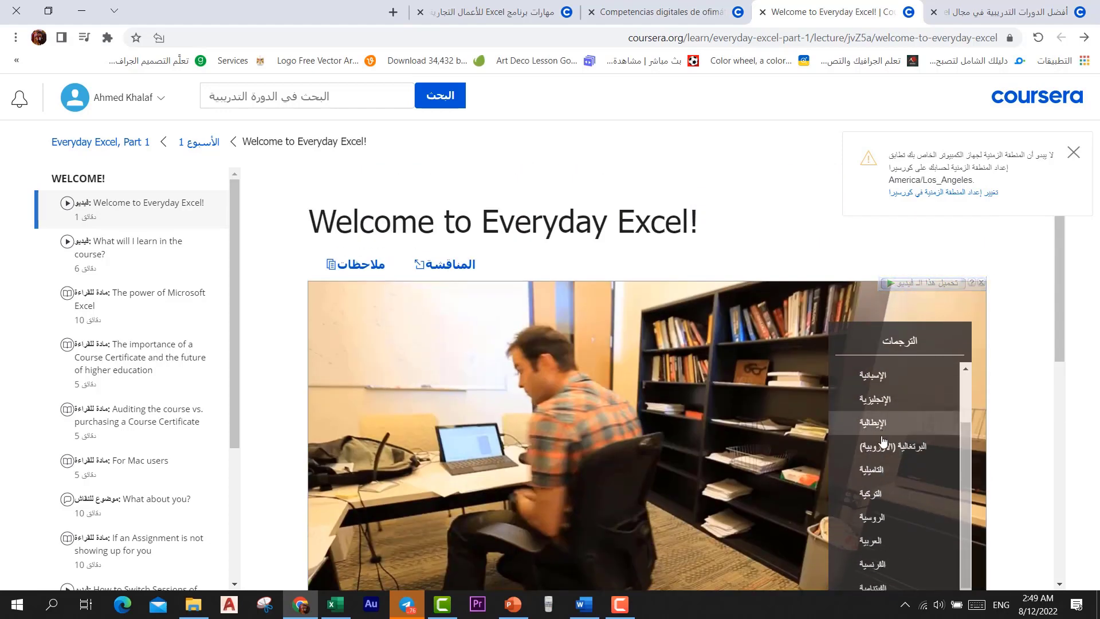
pyautogui.click(871, 540)
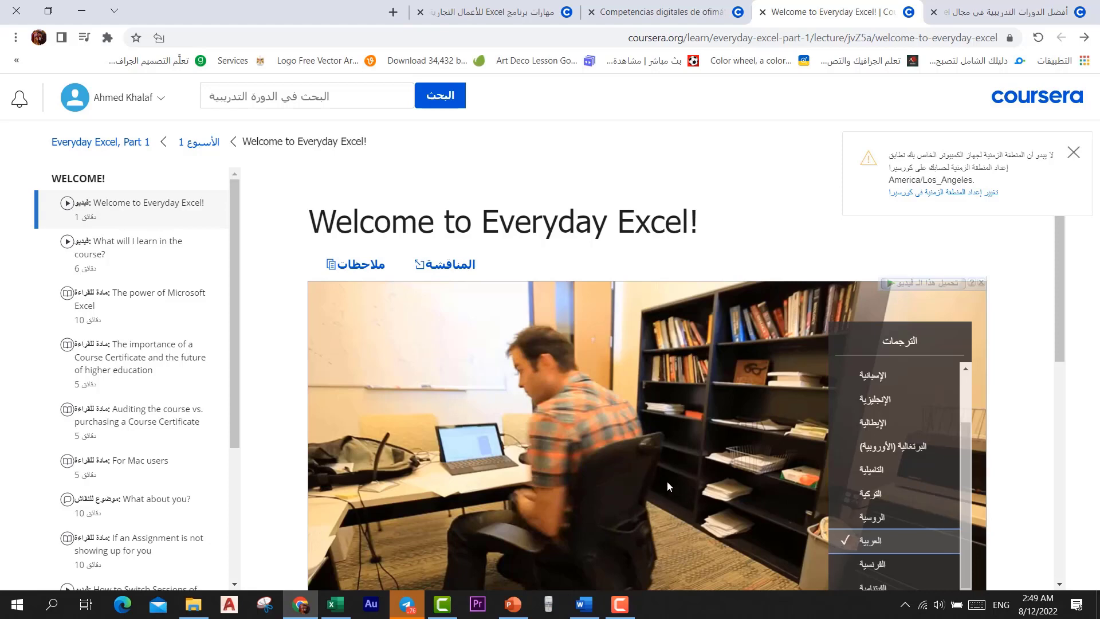
# Dismiss the timezone notice and pause the video
pyautogui.scroll(-2, 666, 480)
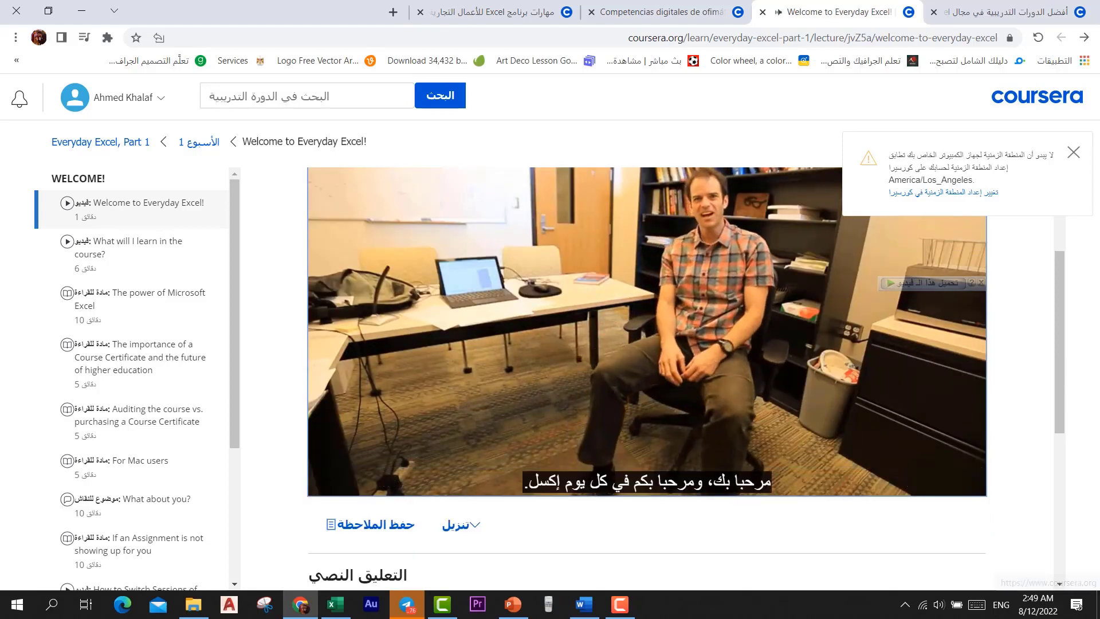
pyautogui.click(1073, 153)
pyautogui.click(567, 441)
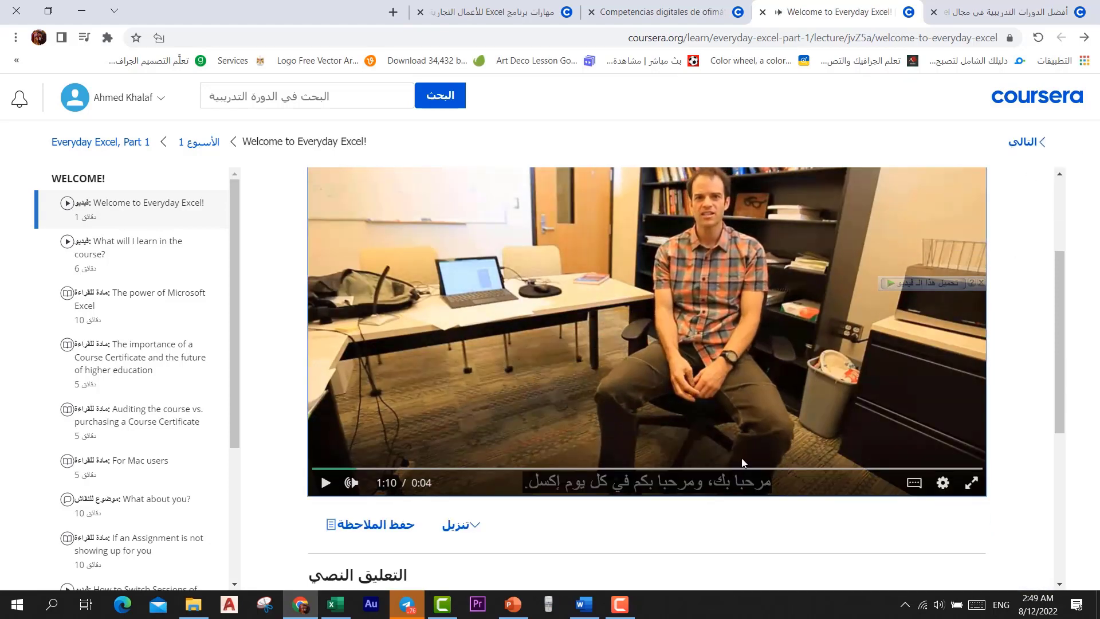
# Open the video playback settings and briefly view the video full screen
pyautogui.click(943, 483)
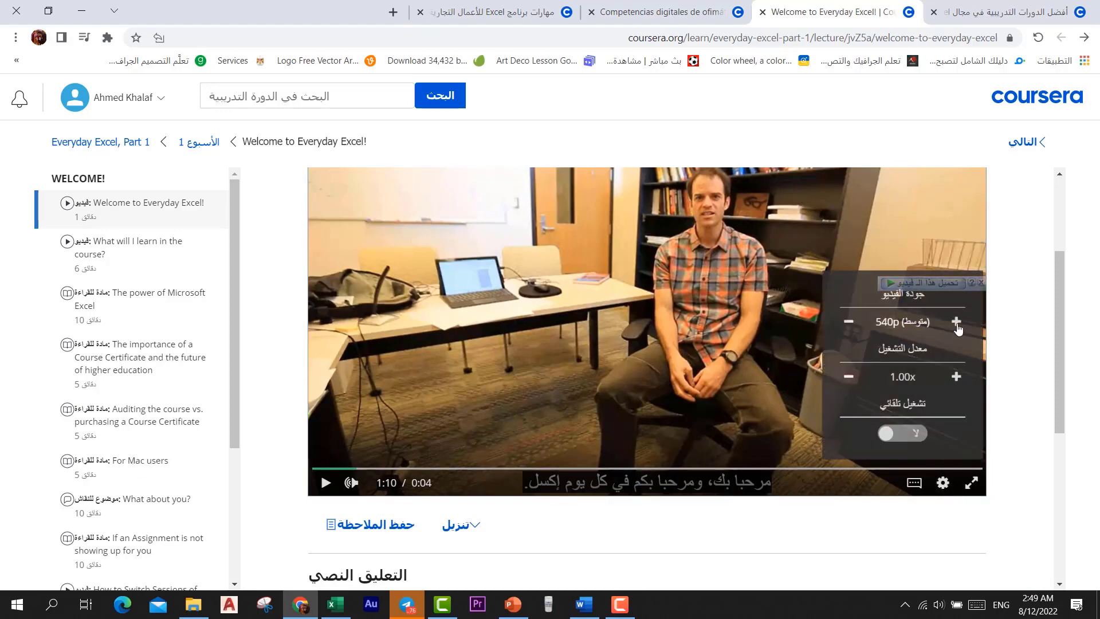
pyautogui.click(972, 485)
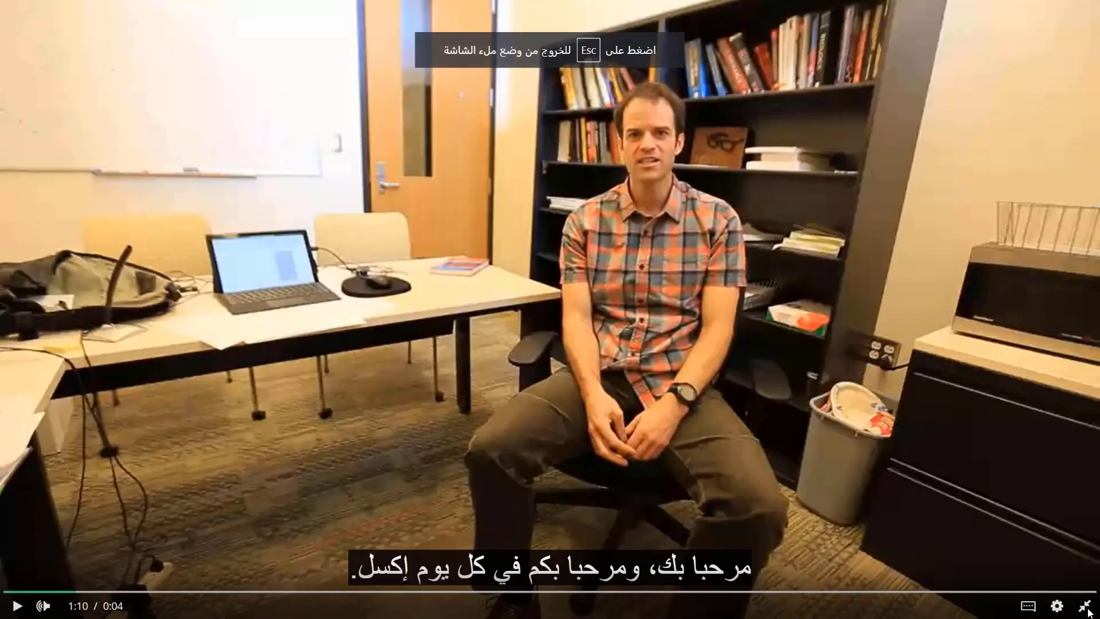
pyautogui.press('Escape')
# Jump to the end of the welcome video so the lesson counts as complete
pyautogui.scroll(-3, 786, 382)
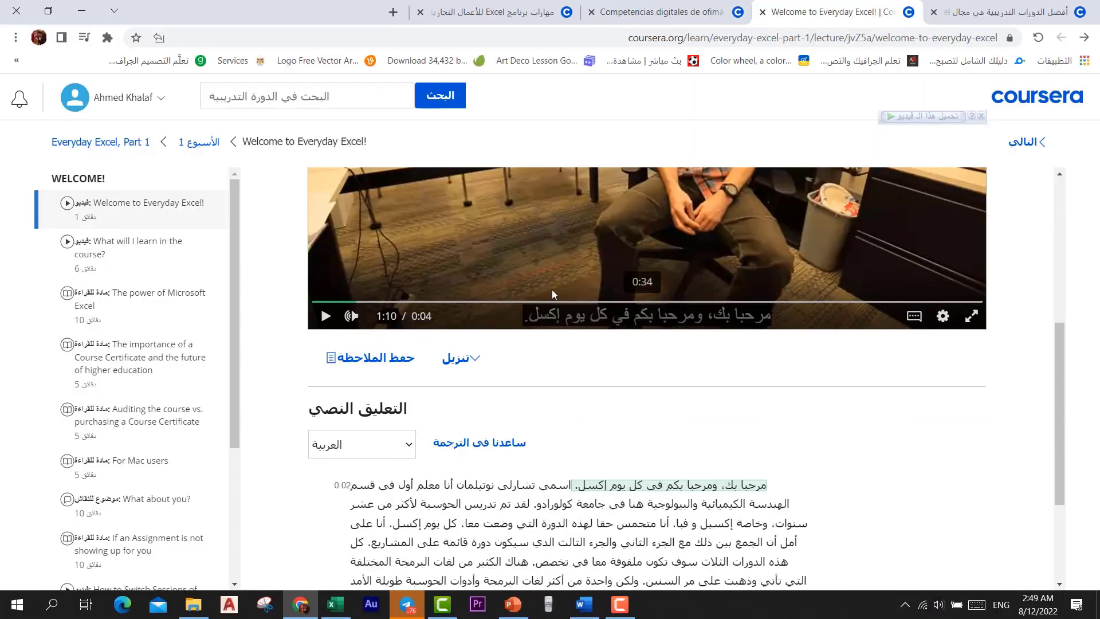
pyautogui.scroll(-2, 559, 294)
pyautogui.scroll(5, 564, 298)
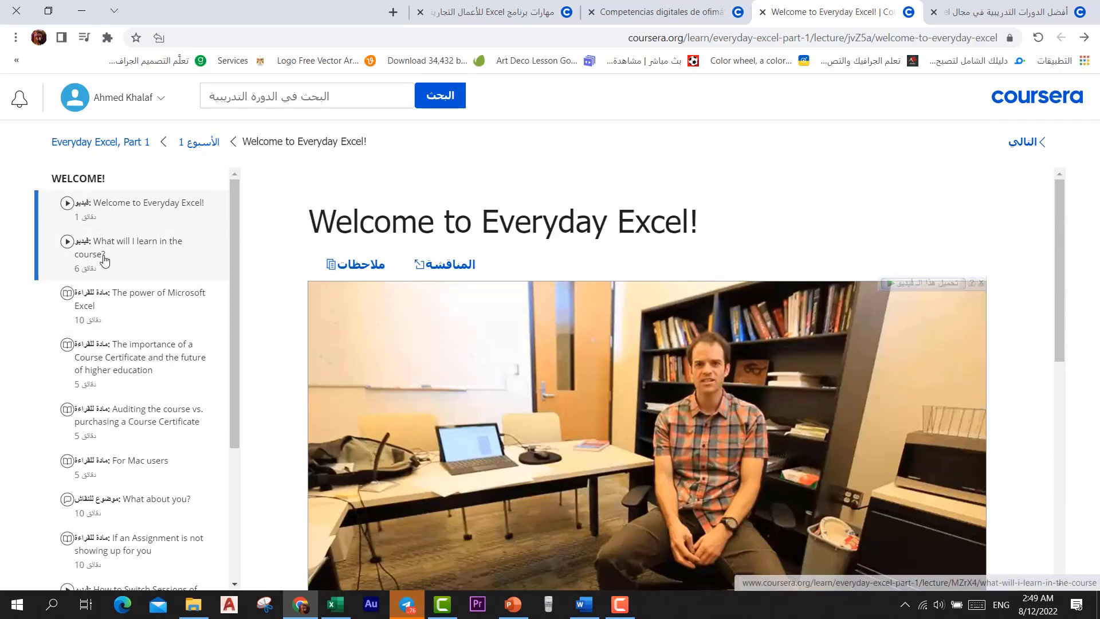
pyautogui.scroll(-3, 665, 401)
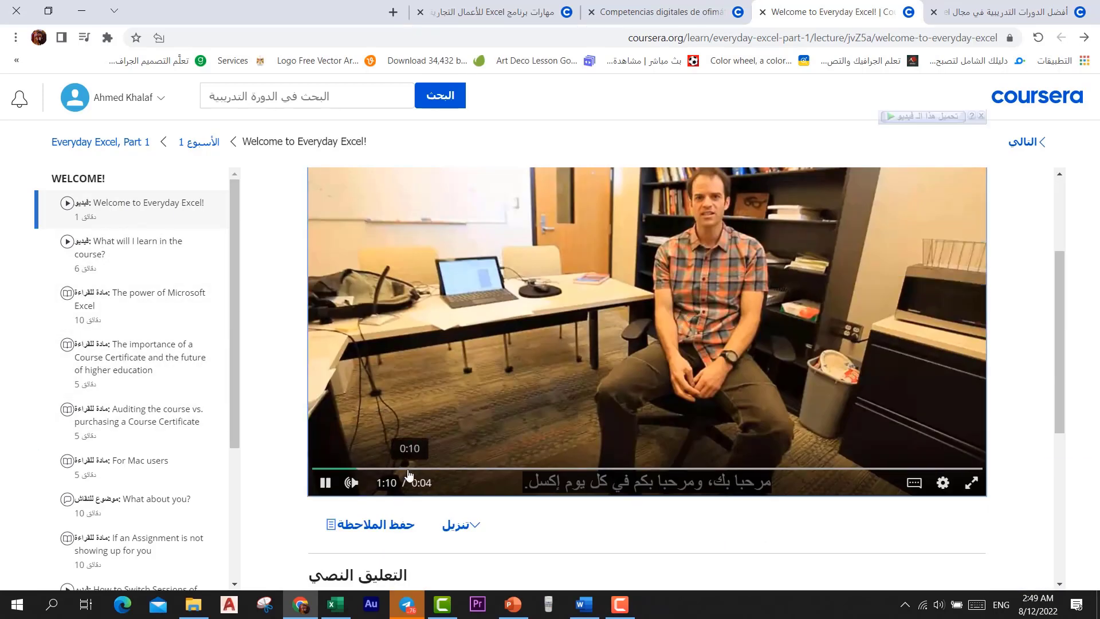
pyautogui.press('End')
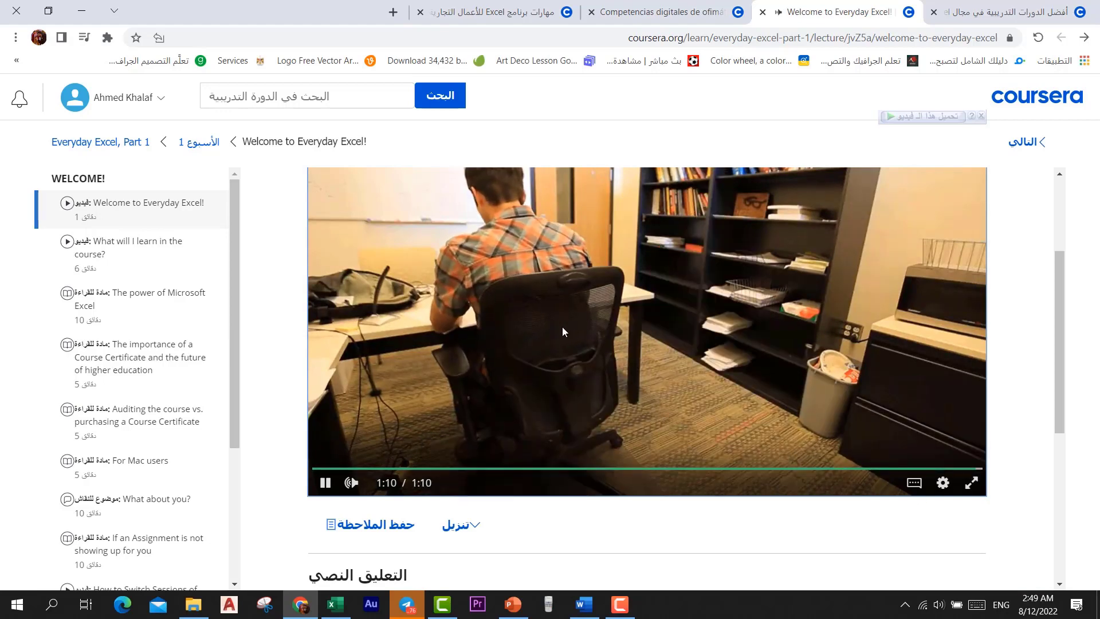
pyautogui.scroll(3, 590, 350)
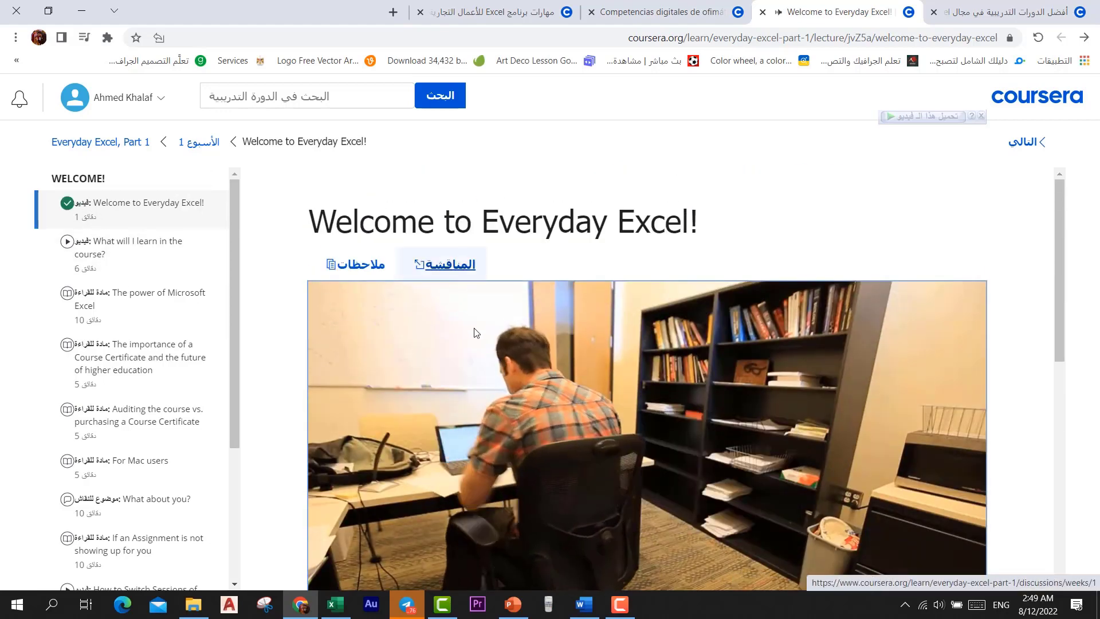
pyautogui.scroll(-4, 71, 297)
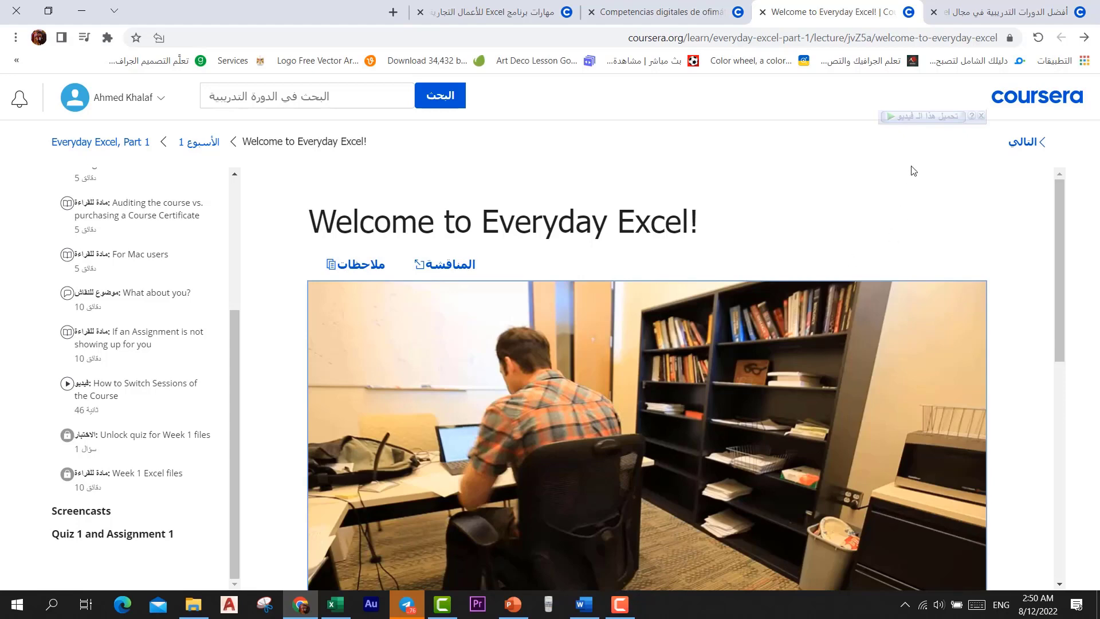
# Go back to the Everyday Excel, Part 1 Week 1 home page
pyautogui.click(1093, 39)
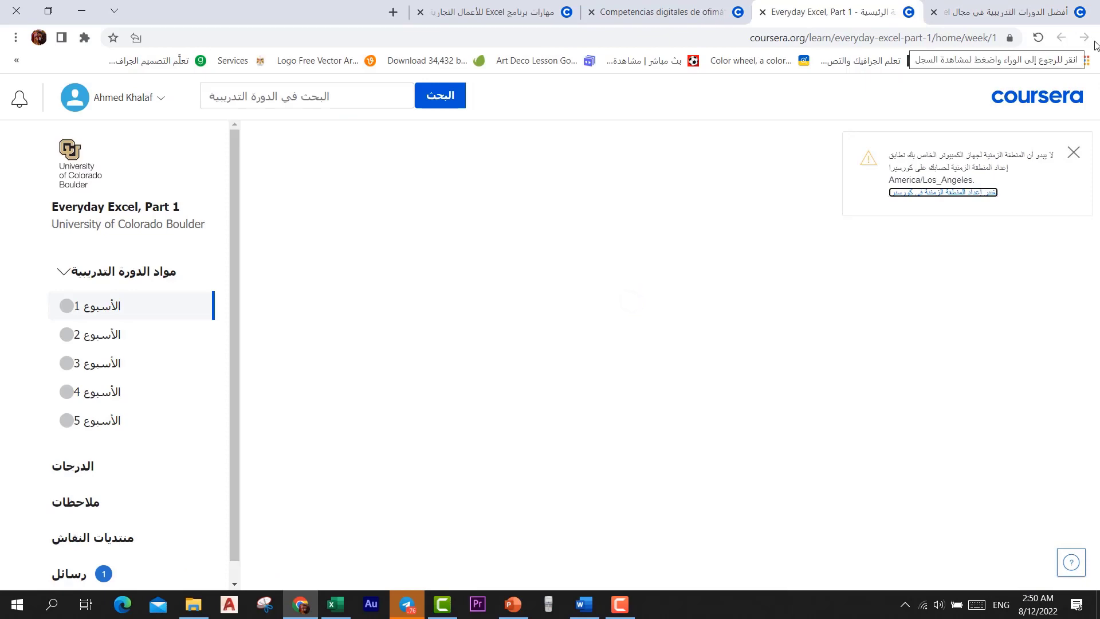
# Open the Everyday Excel, Part 1 course card from the excel search results tab
pyautogui.click(1013, 14)
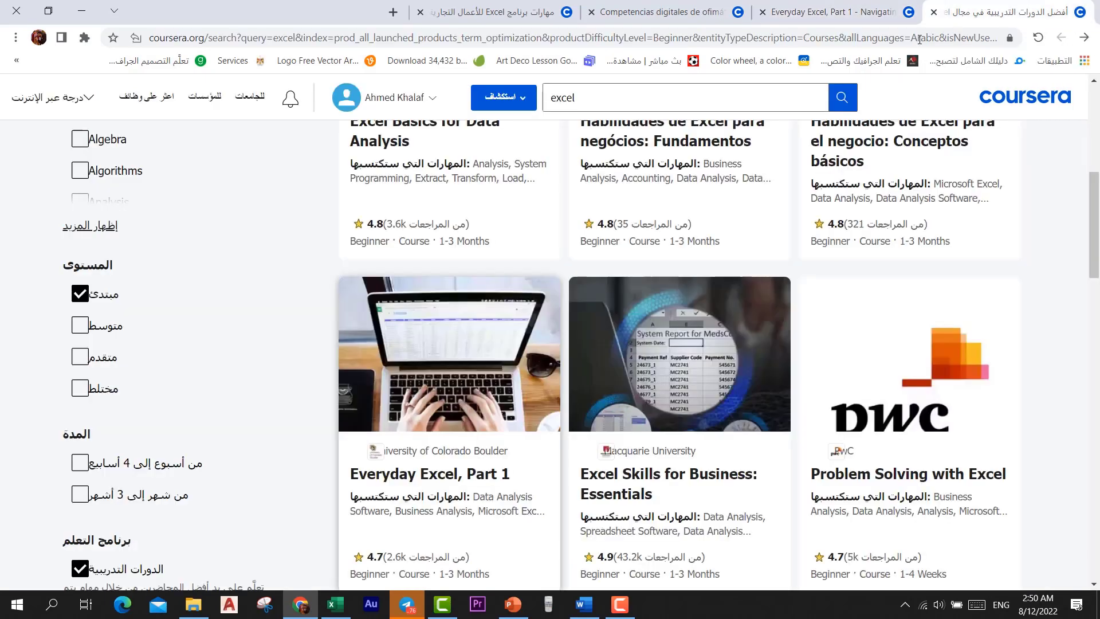
pyautogui.click(445, 404)
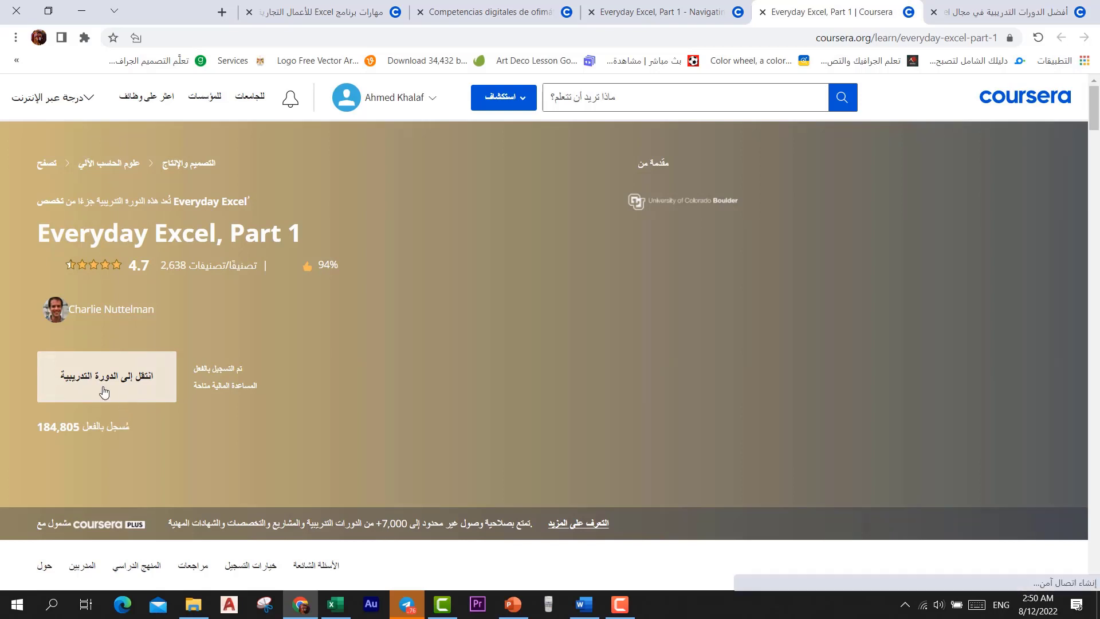
# Request financial aid for Everyday Excel, Part 1 and continue to the application form
pyautogui.click(427, 102)
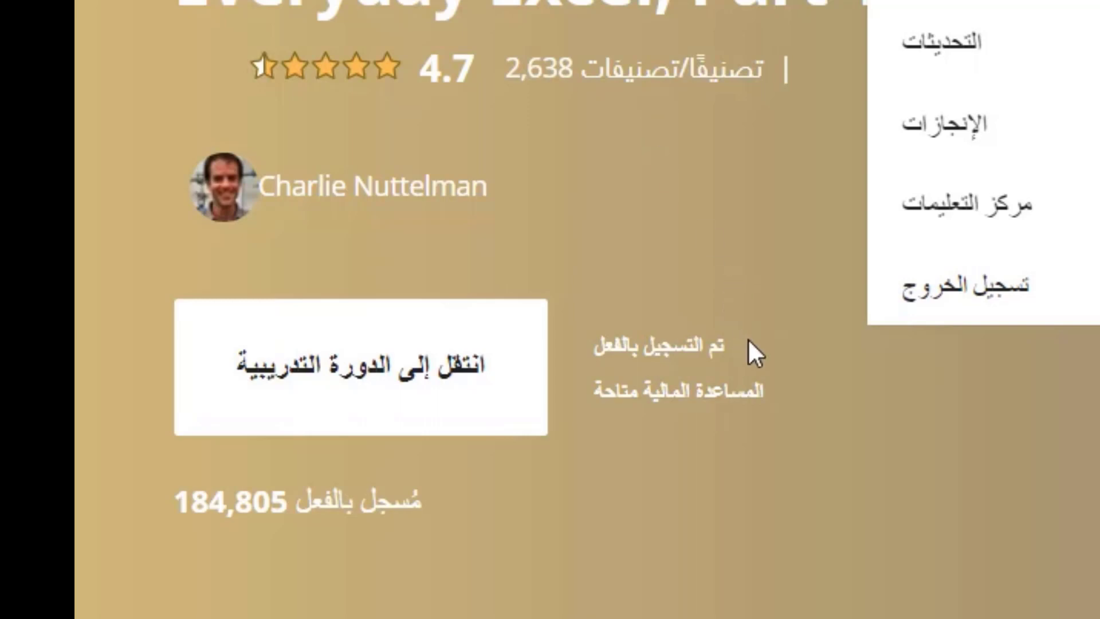
pyautogui.click(728, 413)
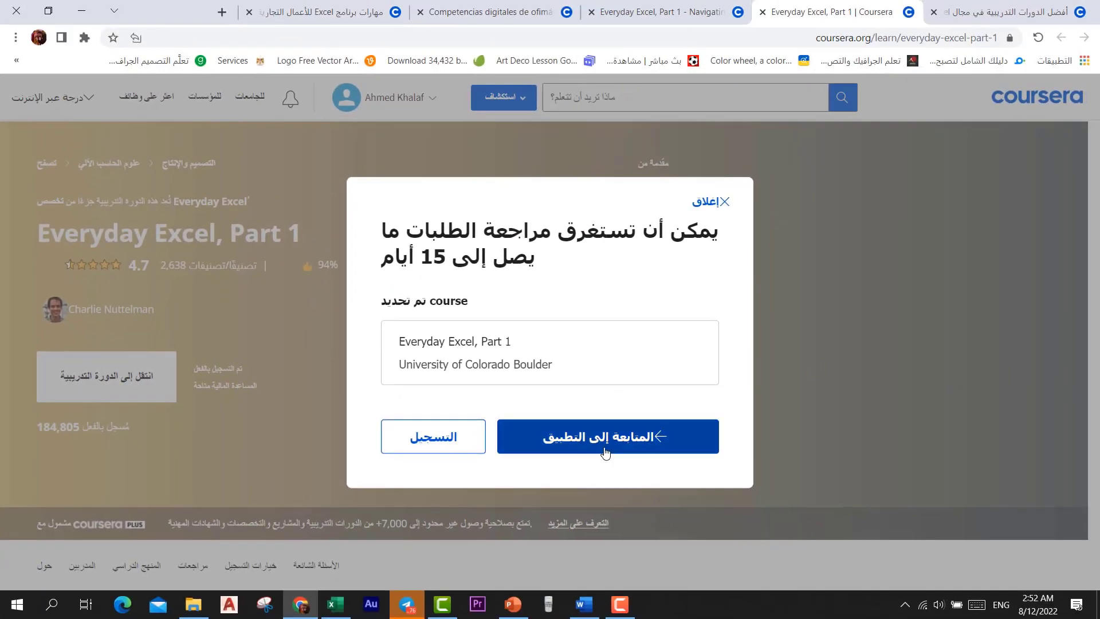
pyautogui.click(604, 446)
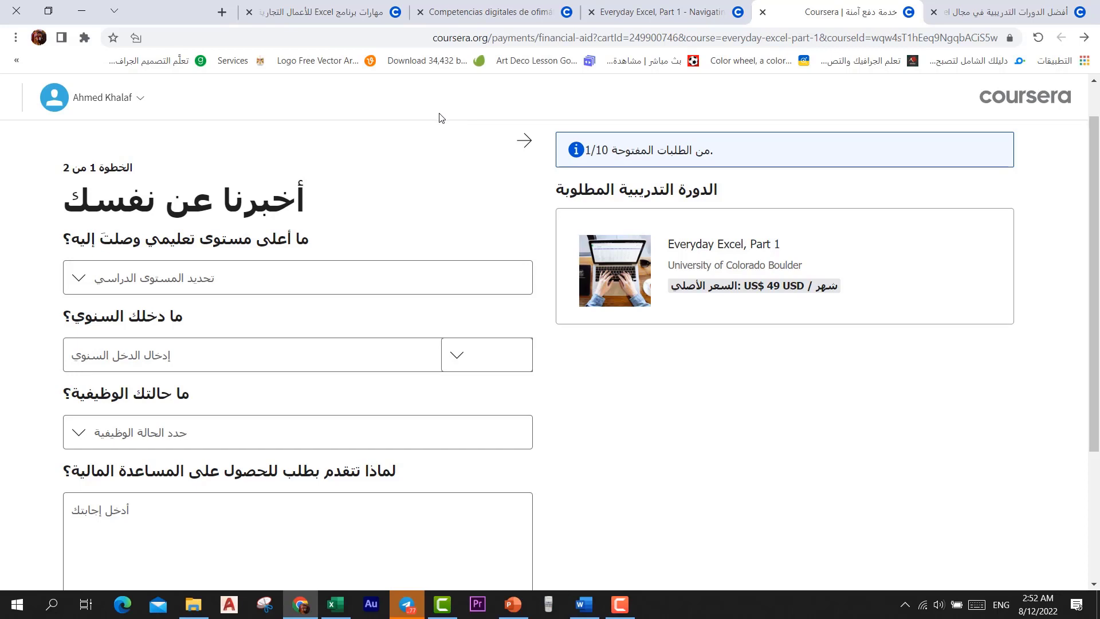
# Fill in education as university degree (الشهادة الجامعية), annual income 2 and employment status student (طالب)
pyautogui.click(161, 289)
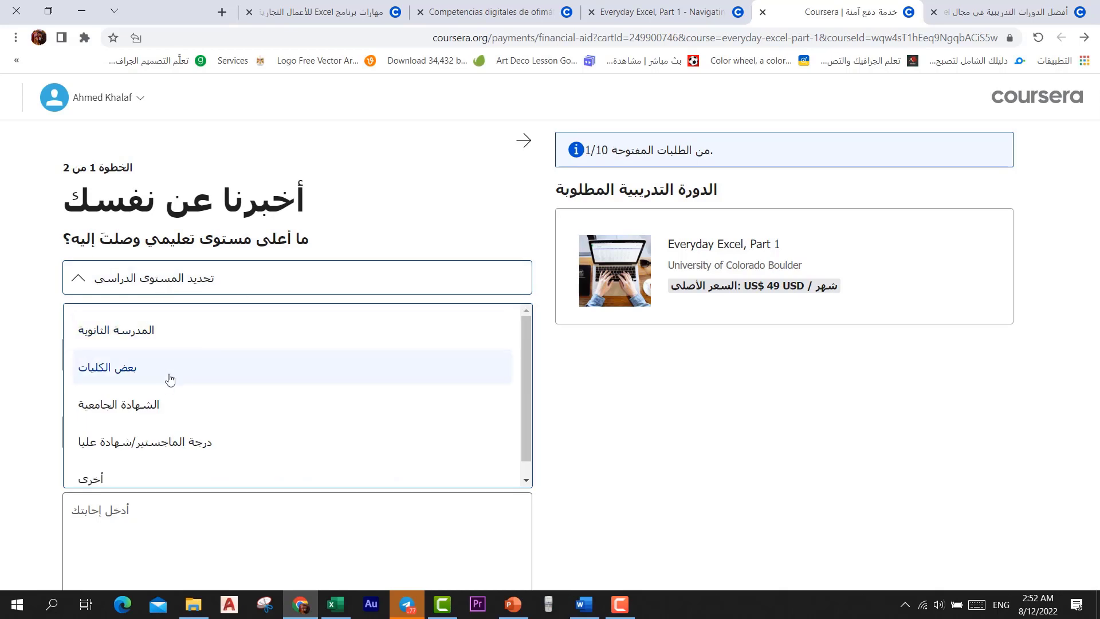
pyautogui.click(148, 407)
pyautogui.click(215, 362)
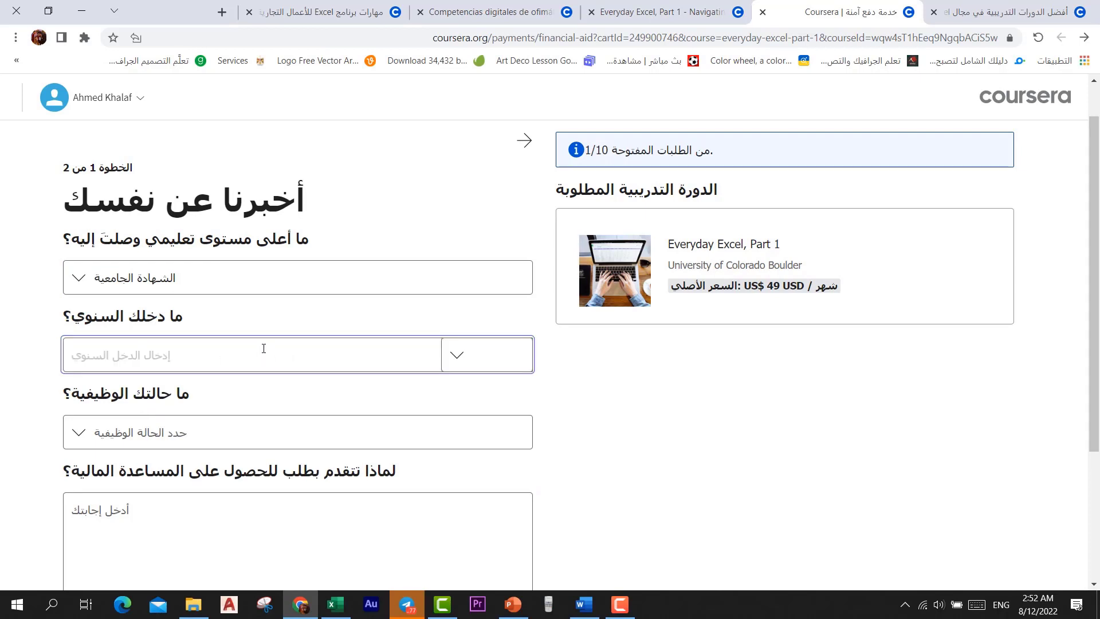
pyautogui.write('2')
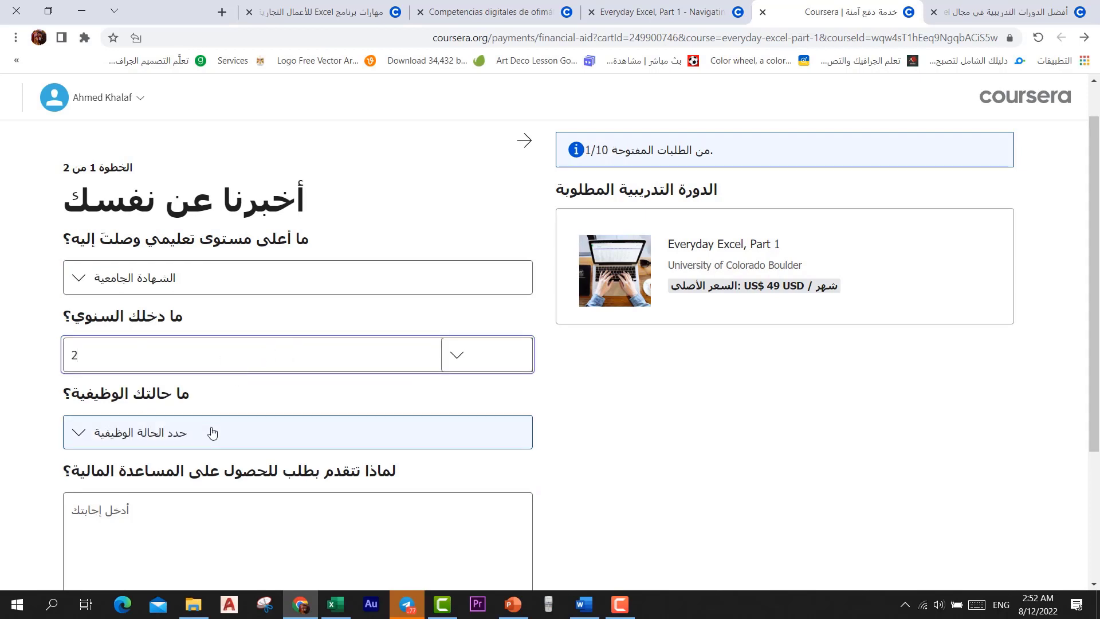
pyautogui.click(214, 433)
pyautogui.click(93, 523)
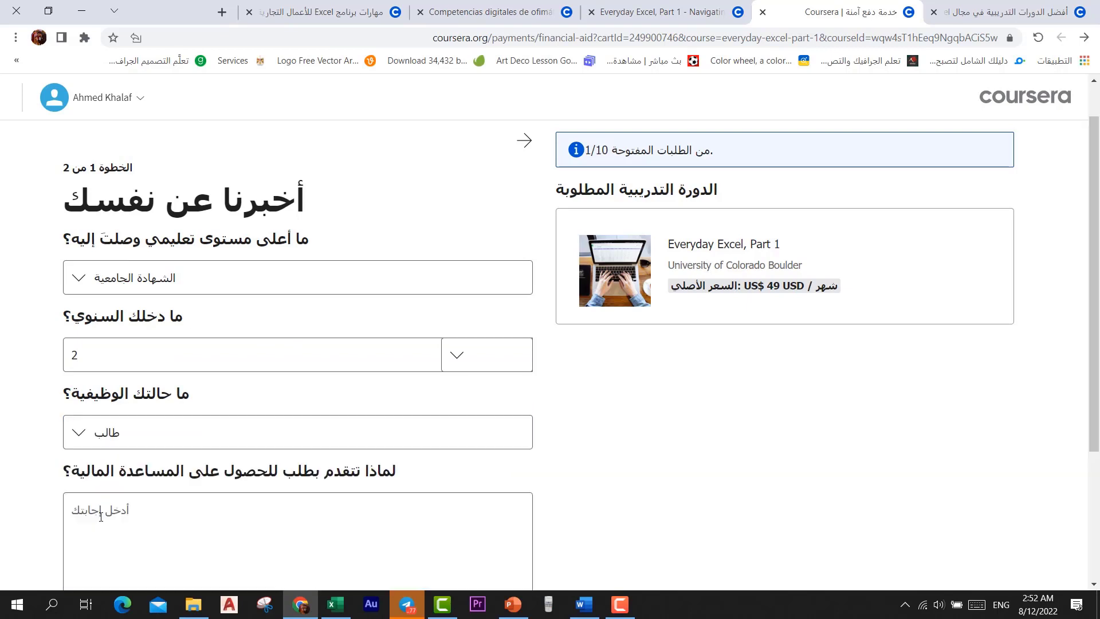
pyautogui.scroll(-3, 310, 395)
pyautogui.click(322, 386)
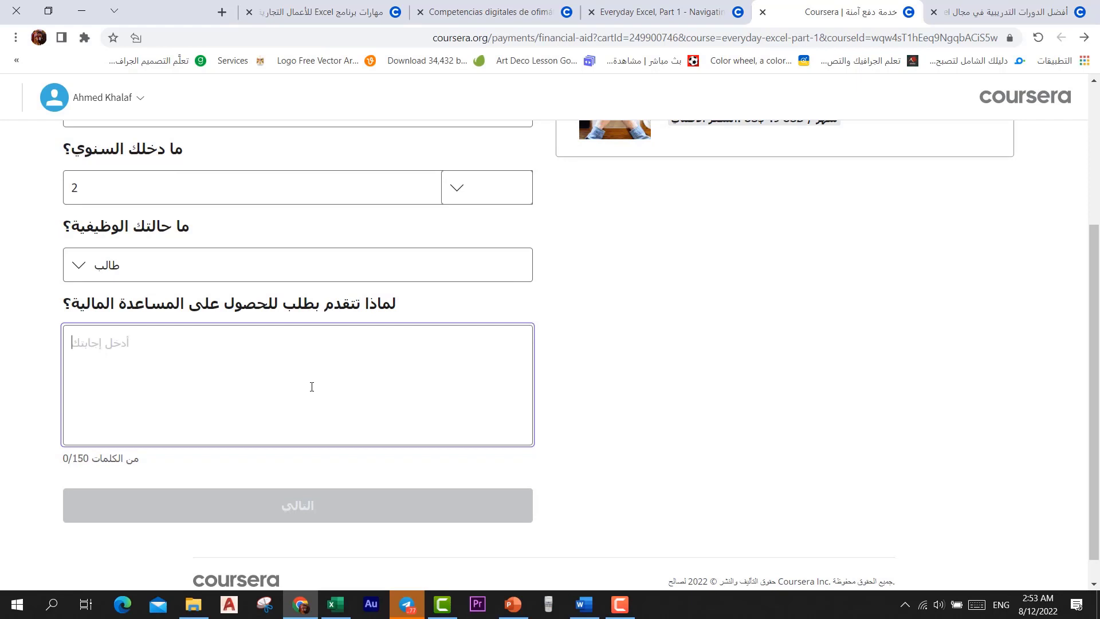
# Copy the first prepared answer paragraph, about learning Translation, from the Word document
pyautogui.click(583, 604)
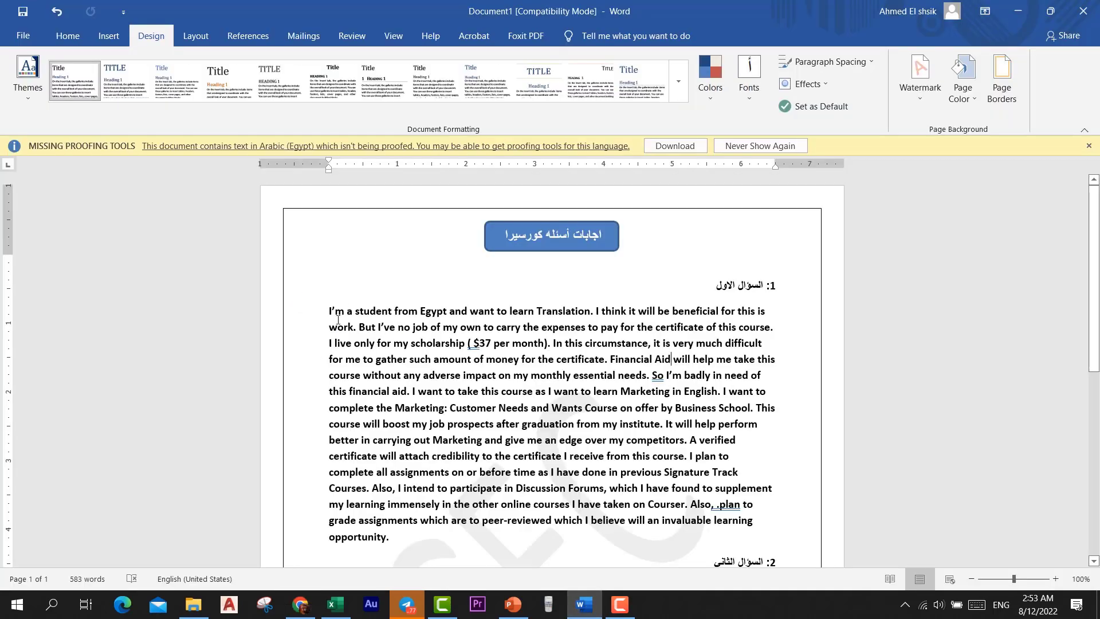
pyautogui.moveTo(326, 308); pyautogui.dragTo(478, 381)
pyautogui.moveTo(568, 398); pyautogui.dragTo(770, 542)
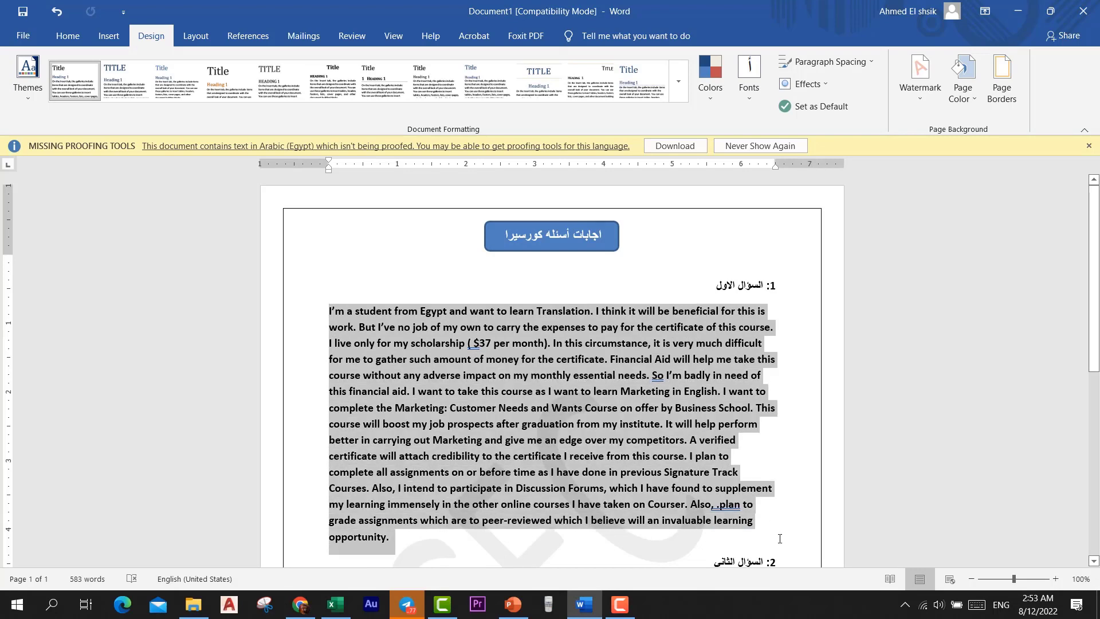
pyautogui.rightClick(625, 407)
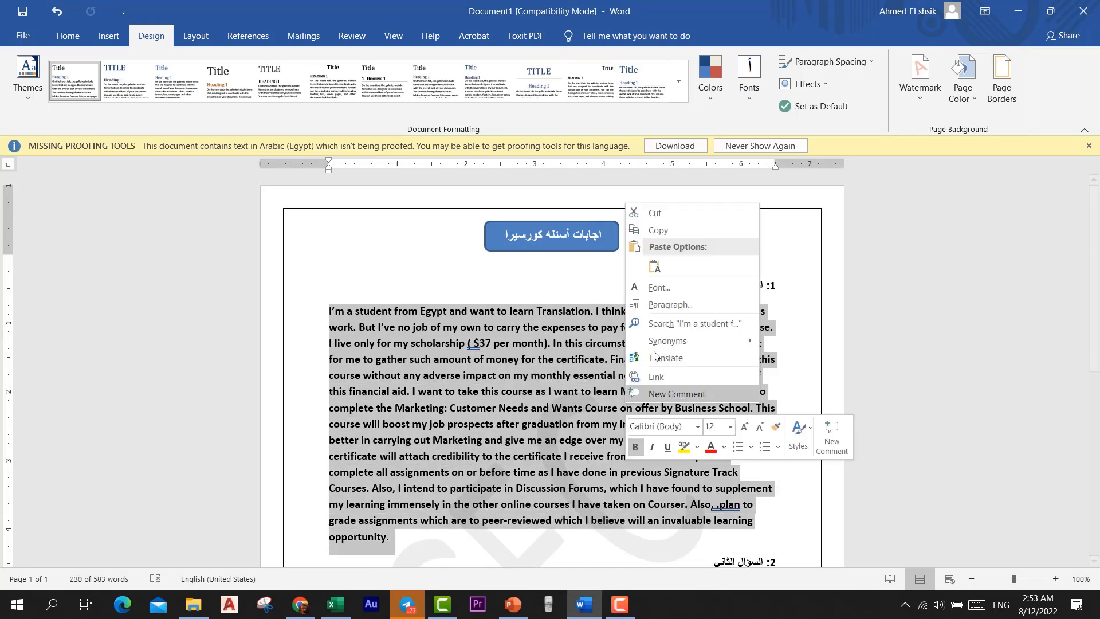
pyautogui.click(650, 227)
# Paste the copied Translation paragraph into the why-apply answer box
pyautogui.click(1018, 11)
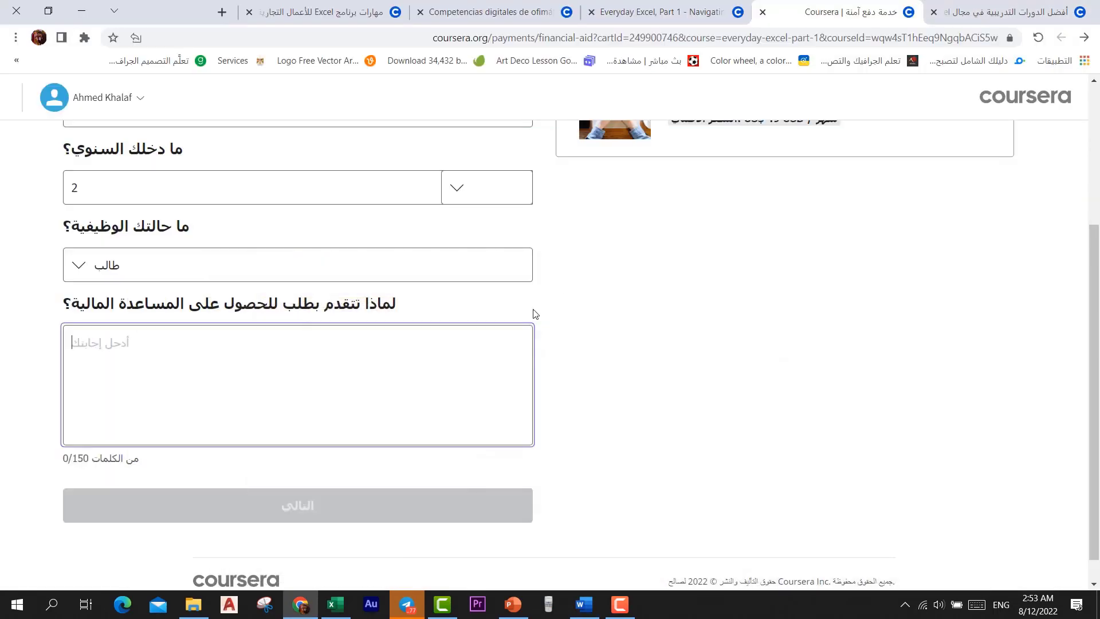
pyautogui.click(138, 352)
pyautogui.rightClick(139, 351)
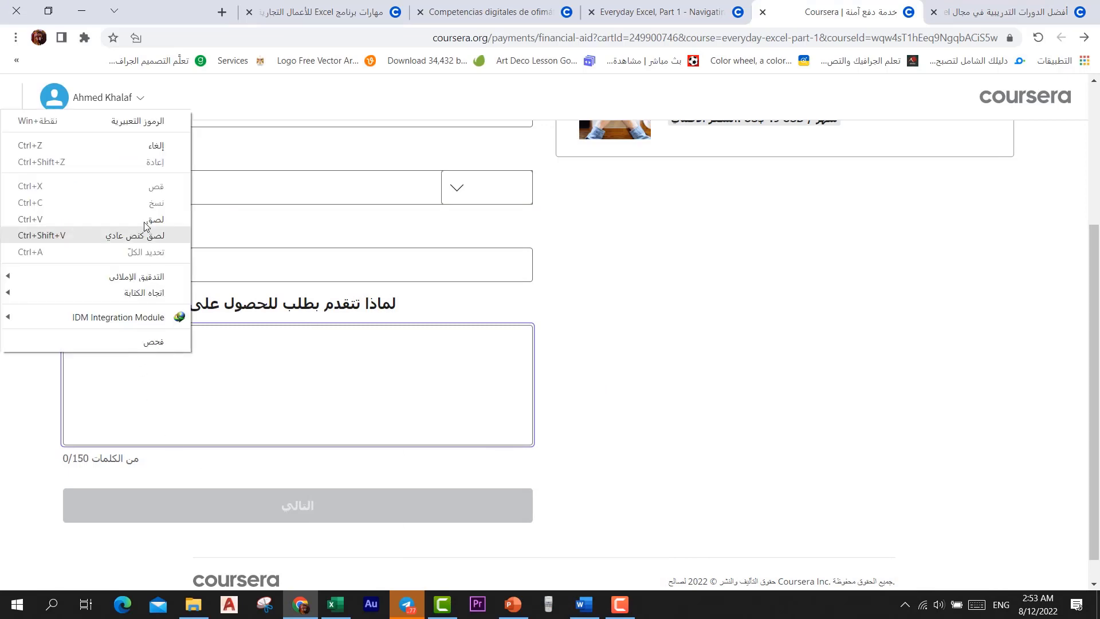
pyautogui.click(143, 216)
pyautogui.scroll(-3, 287, 482)
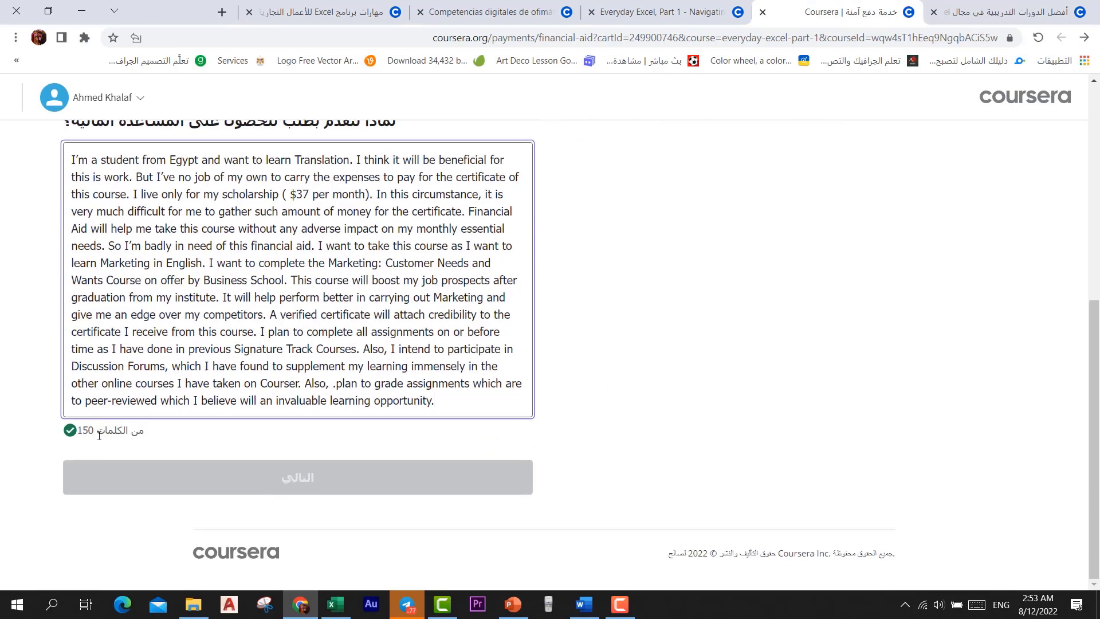
pyautogui.click(584, 501)
# Keep the income currency at A$ AUD and continue to step 2 of 2
pyautogui.scroll(-6, 527, 449)
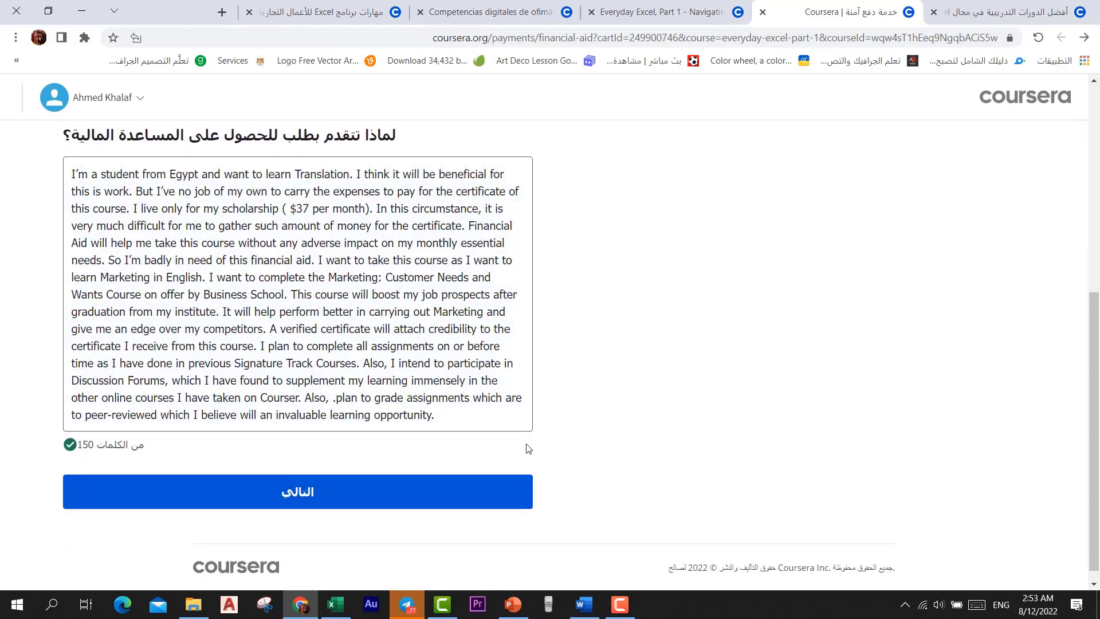
pyautogui.scroll(6, 499, 477)
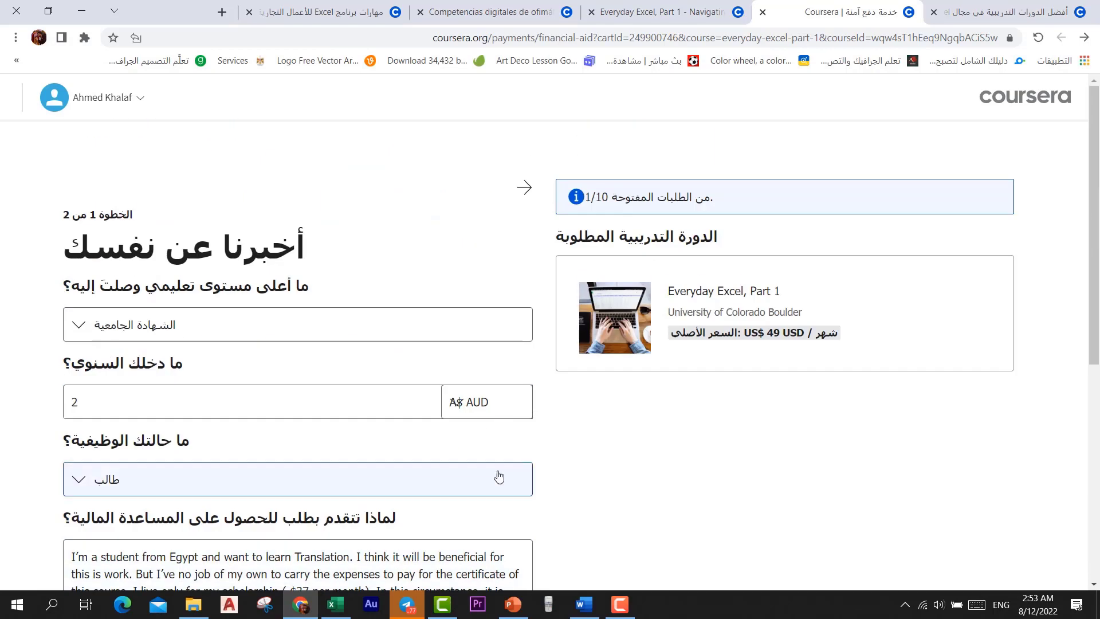
pyautogui.click(499, 405)
pyautogui.scroll(-3, 499, 427)
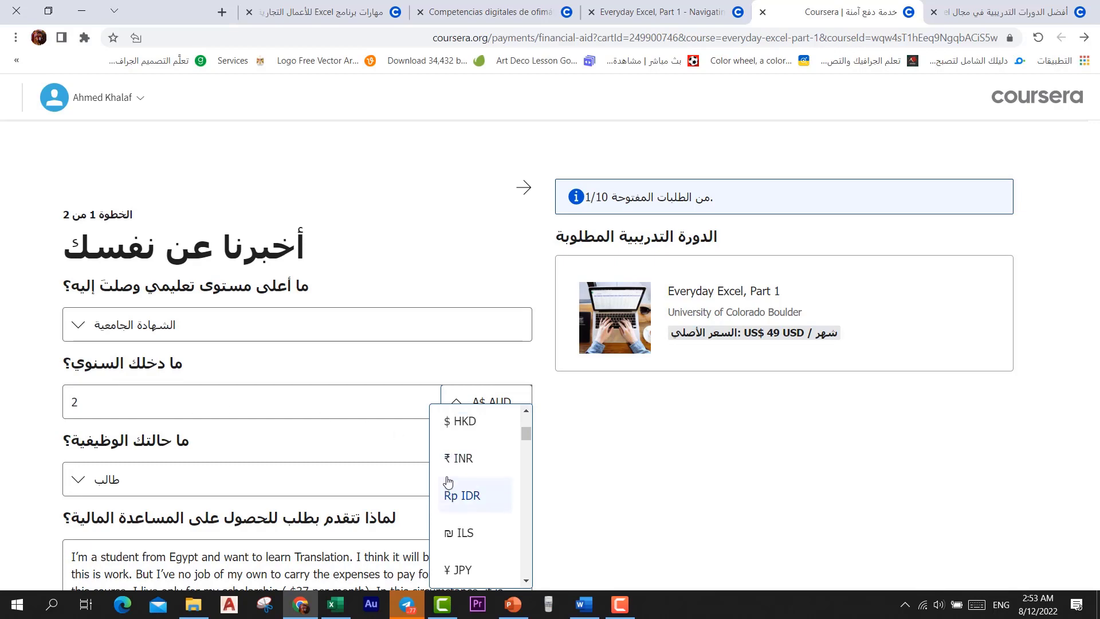
pyautogui.scroll(3, 448, 483)
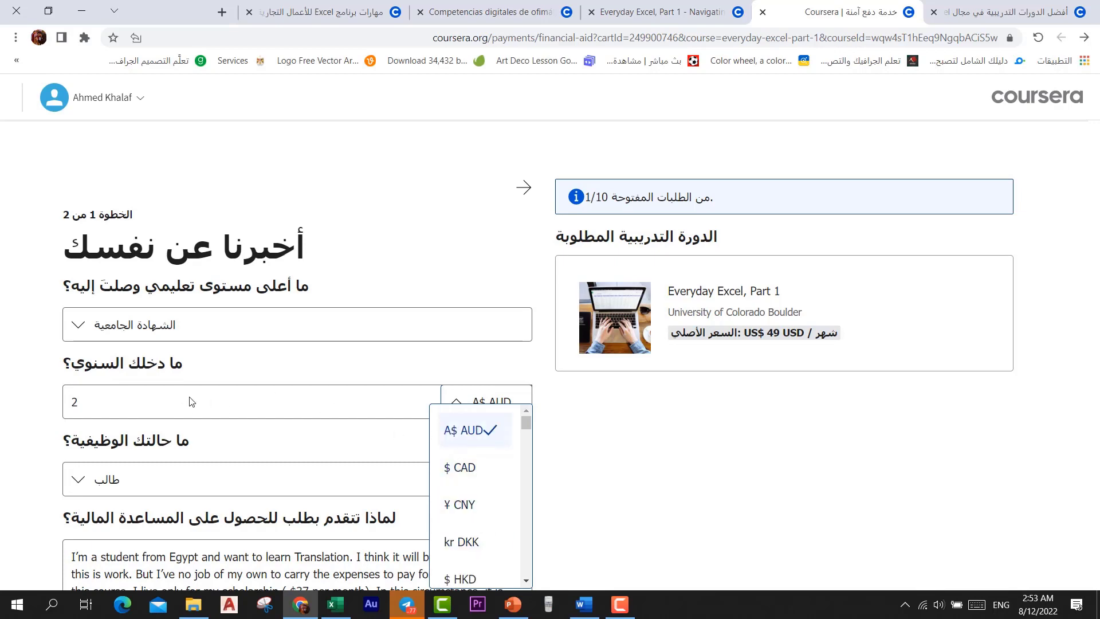
pyautogui.click(606, 431)
pyautogui.scroll(-3, 565, 450)
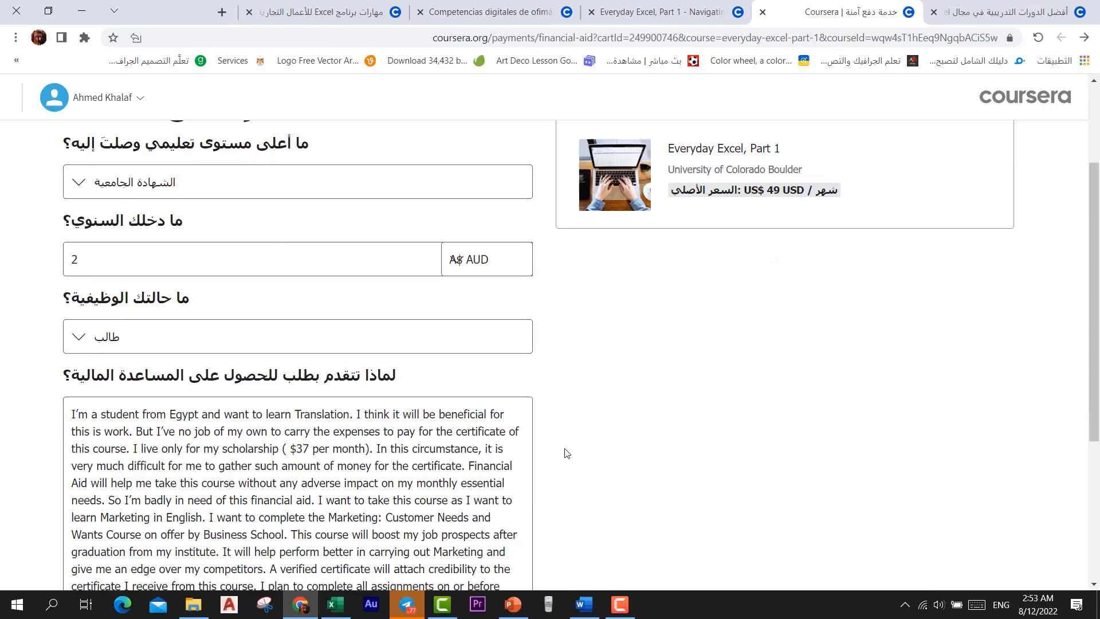
pyautogui.scroll(-3, 567, 453)
pyautogui.click(305, 543)
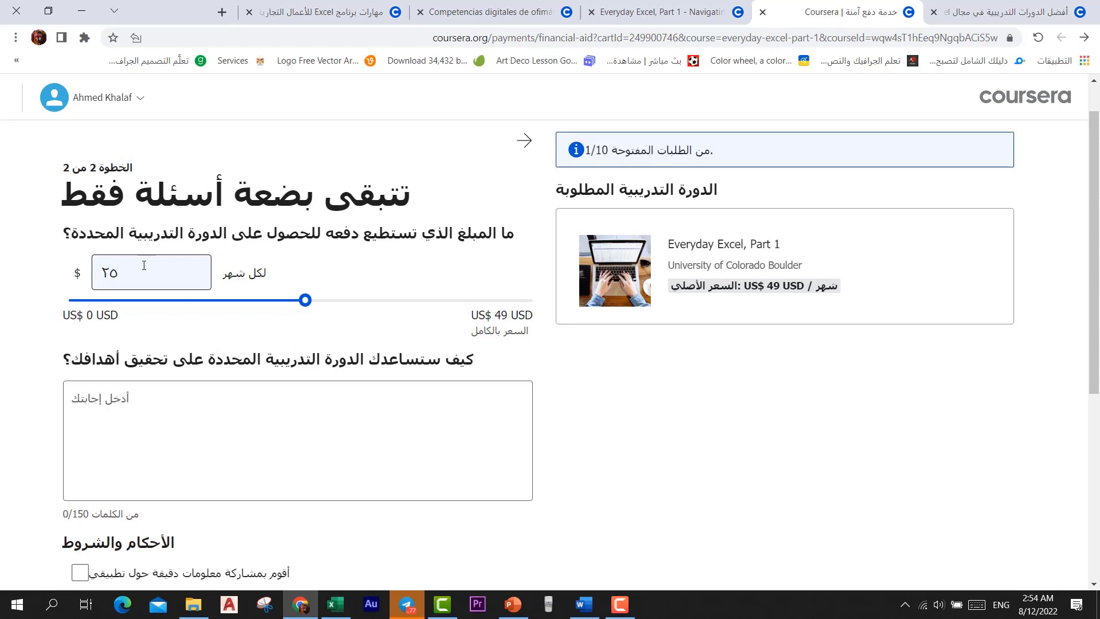
# Replace the proposed $25 monthly amount with 1, then return to the Word answers document
pyautogui.moveTo(144, 266); pyautogui.dragTo(90, 275)
pyautogui.write('1')
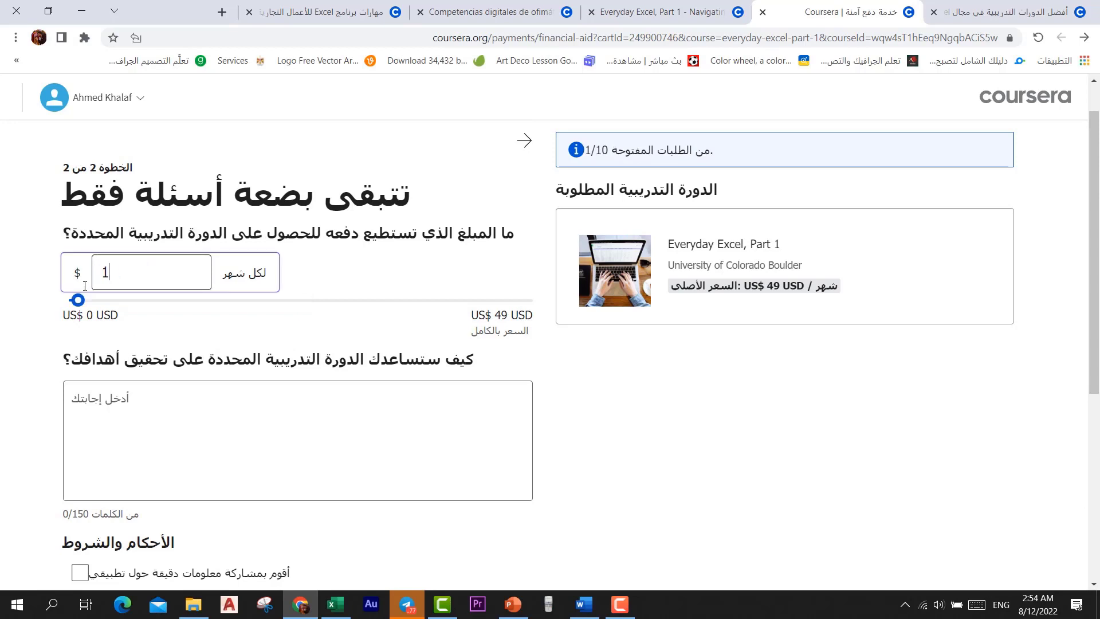
pyautogui.press('BackSpace')
pyautogui.write('1')
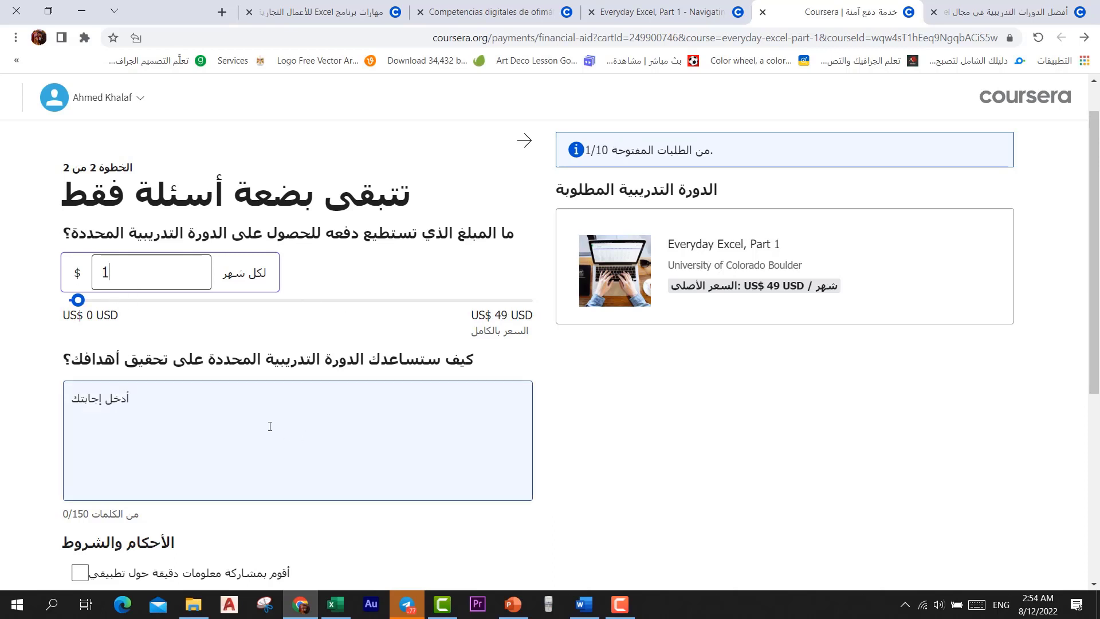
pyautogui.click(269, 426)
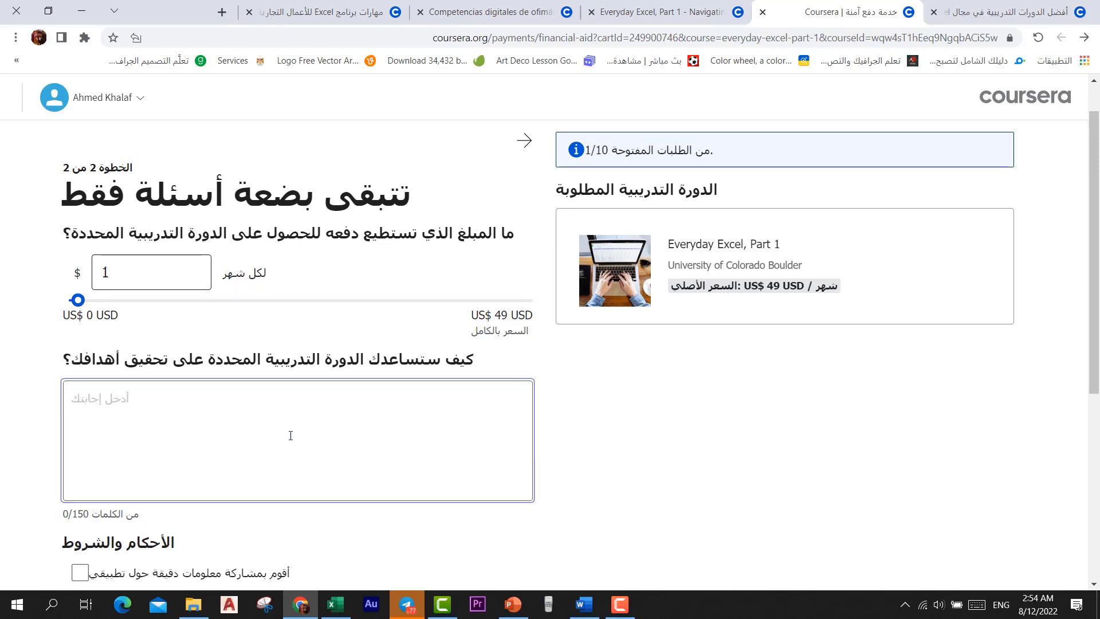
pyautogui.scroll(-3, 291, 435)
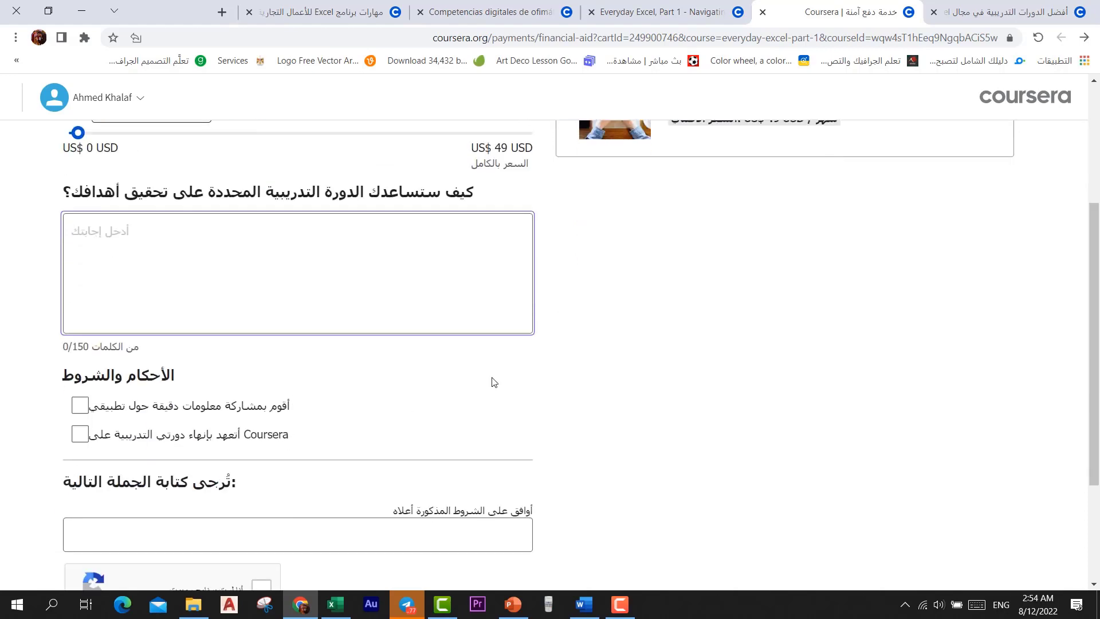
pyautogui.click(583, 604)
# Copy the question-2 answer paragraph beginning "I can't pay for this course" in Word
pyautogui.scroll(-5, 562, 409)
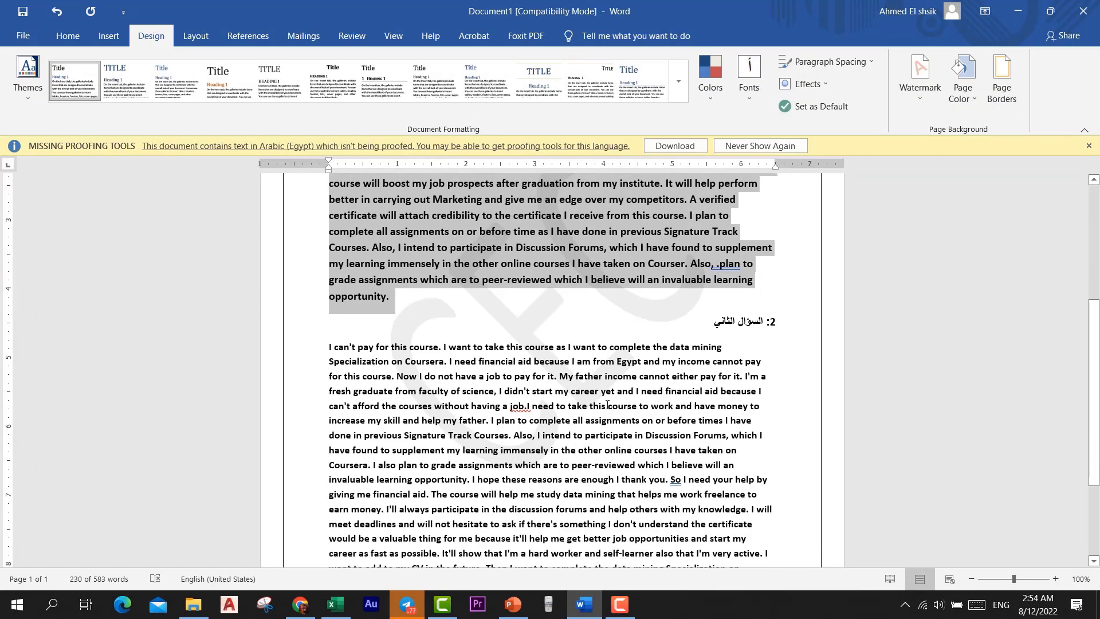
pyautogui.moveTo(328, 342); pyautogui.dragTo(687, 489)
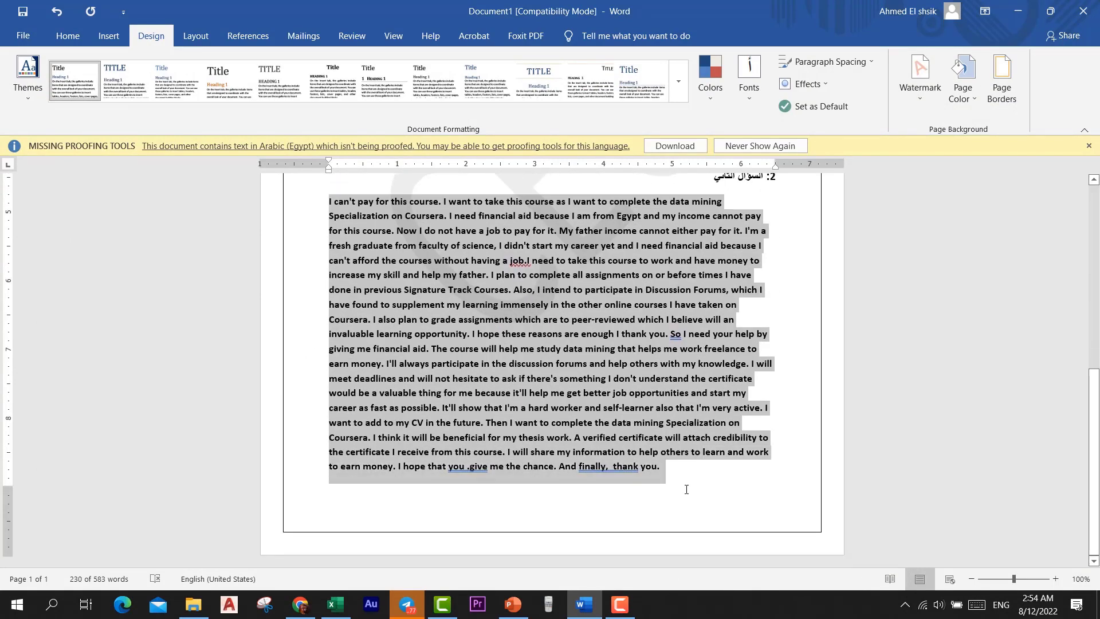
pyautogui.rightClick(640, 394)
pyautogui.click(667, 221)
# Paste the second answer into the goals box and tick both terms checkboxes
pyautogui.click(305, 611)
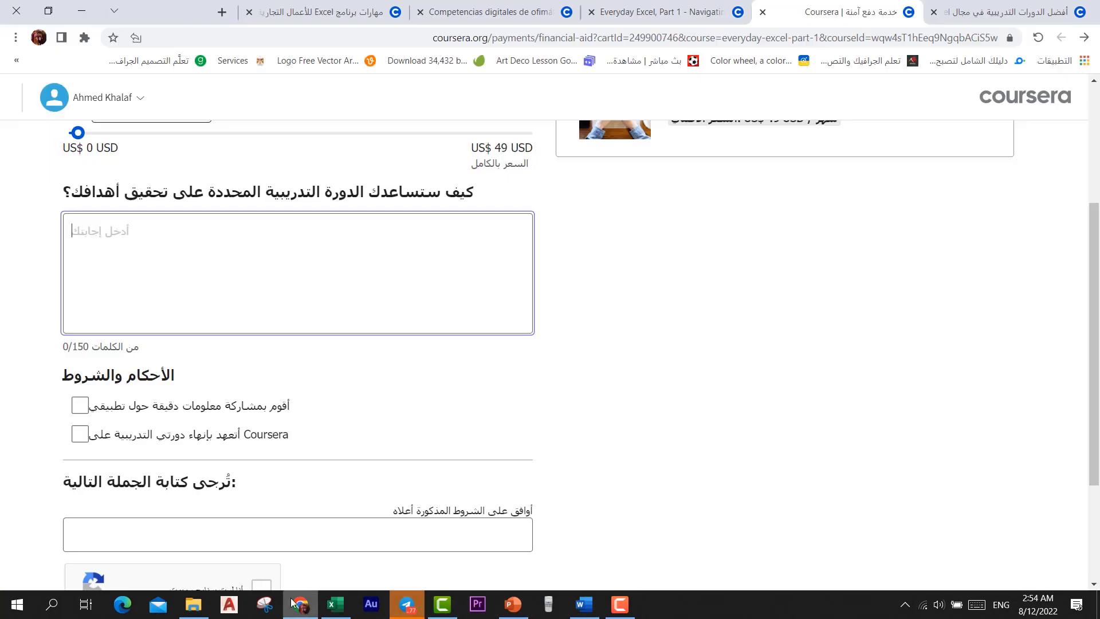
pyautogui.rightClick(173, 243)
pyautogui.click(167, 350)
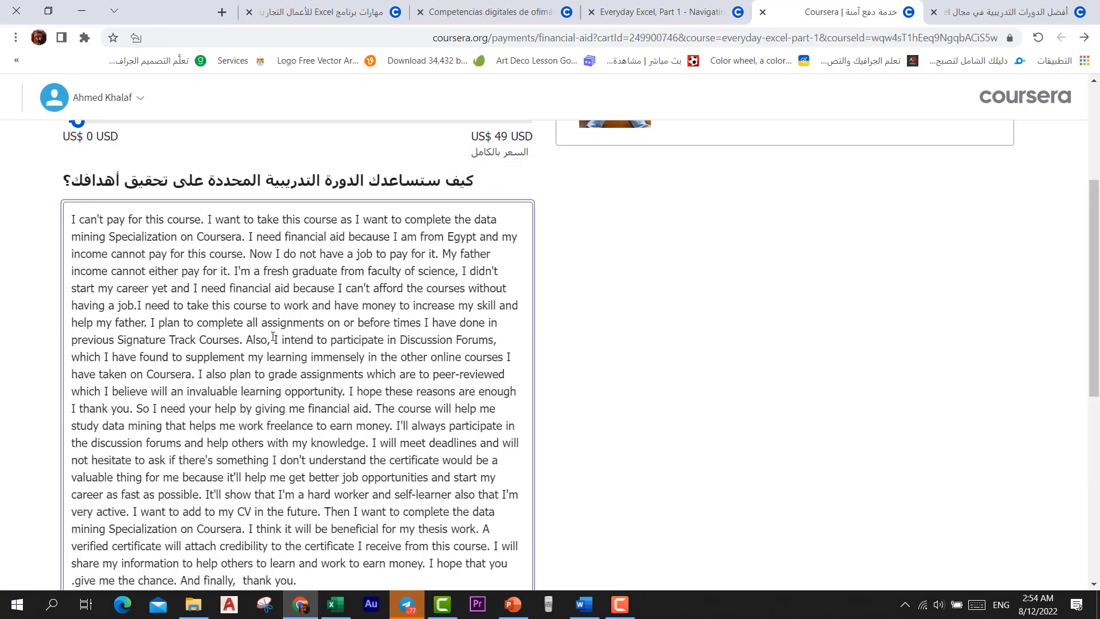
pyautogui.scroll(-8, 273, 338)
pyautogui.click(81, 235)
pyautogui.click(80, 265)
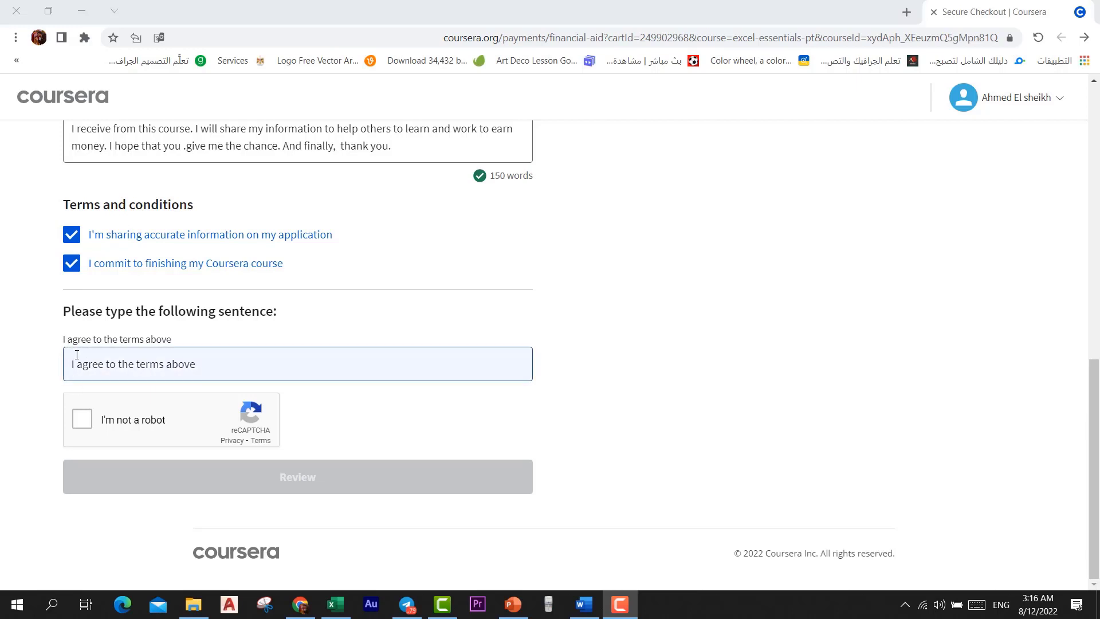
# Delete the agreement sentence's trailing space, tick "I'm not a robot", and proceed to Review
pyautogui.click(201, 369)
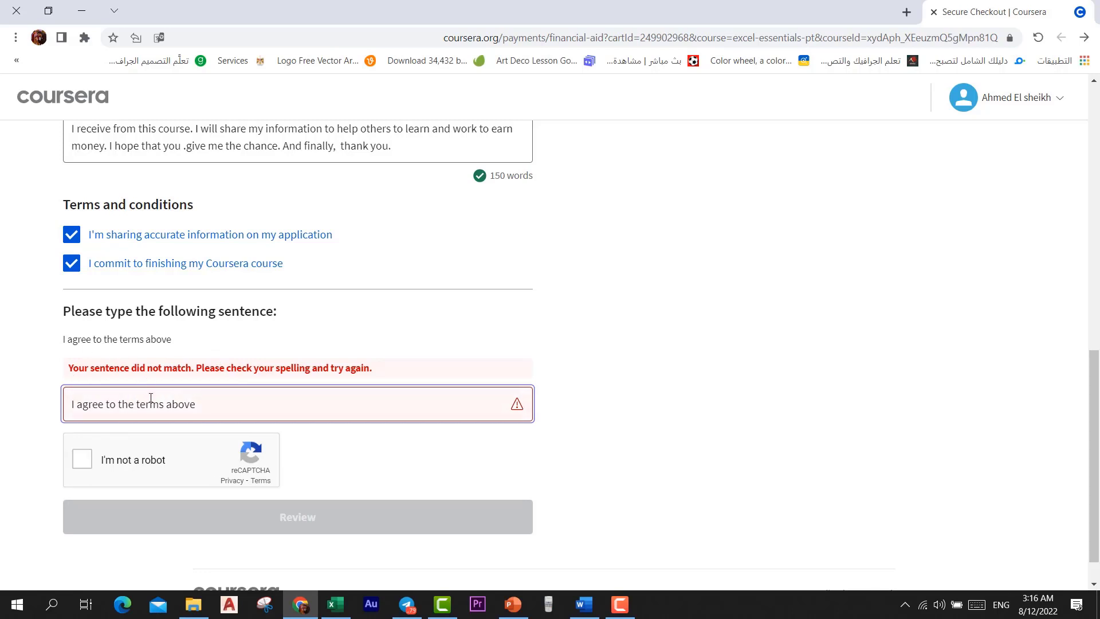
pyautogui.press('BackSpace')
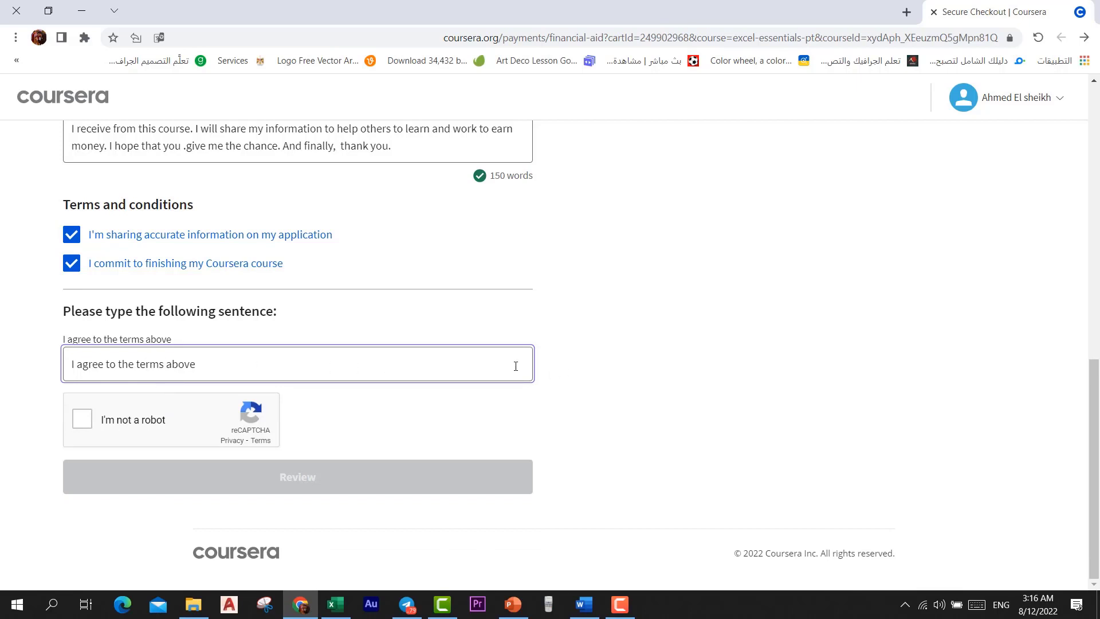
pyautogui.click(84, 423)
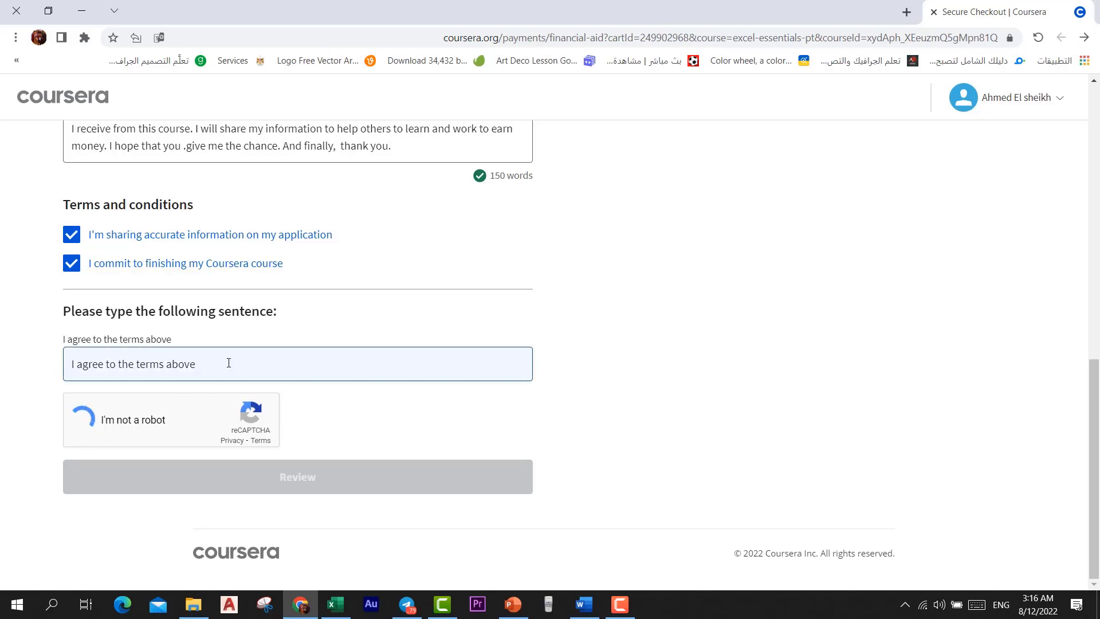
pyautogui.click(194, 359)
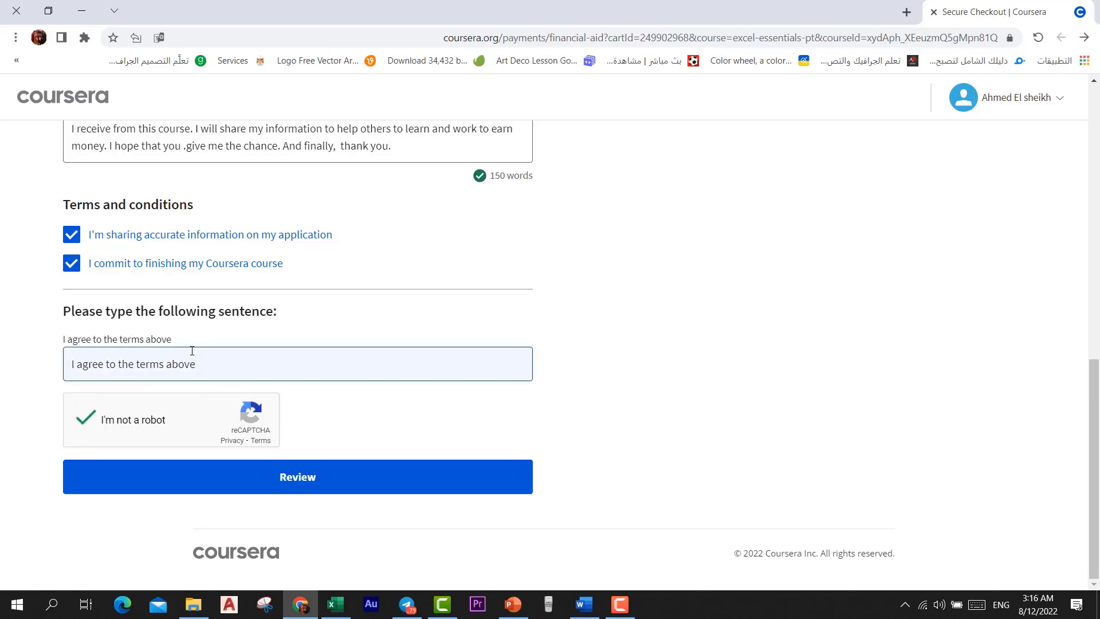
pyautogui.click(682, 322)
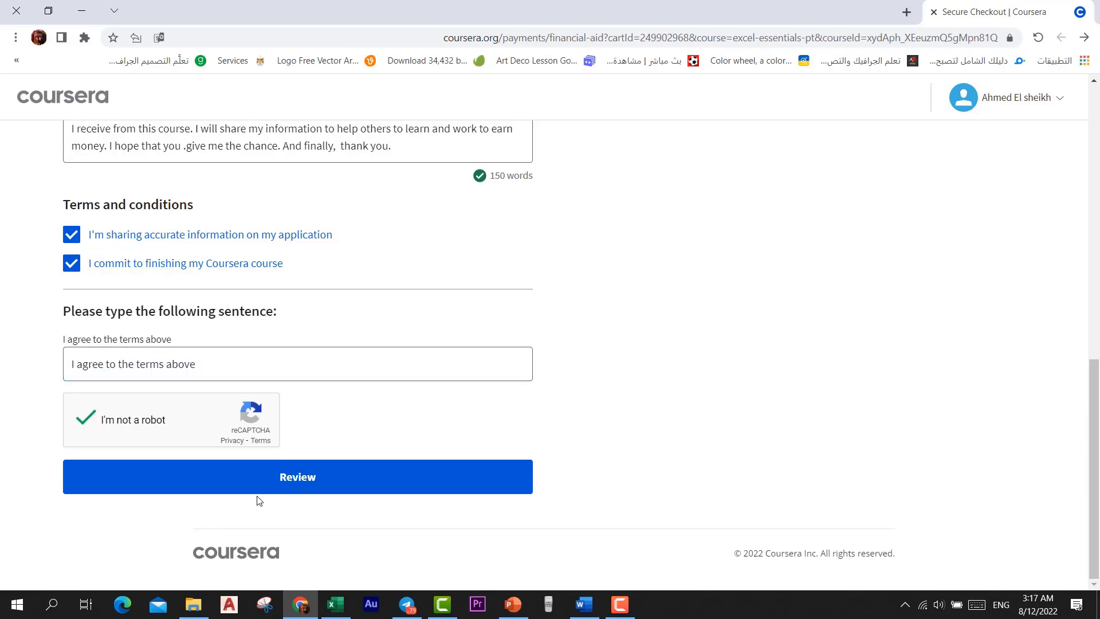
pyautogui.click(287, 477)
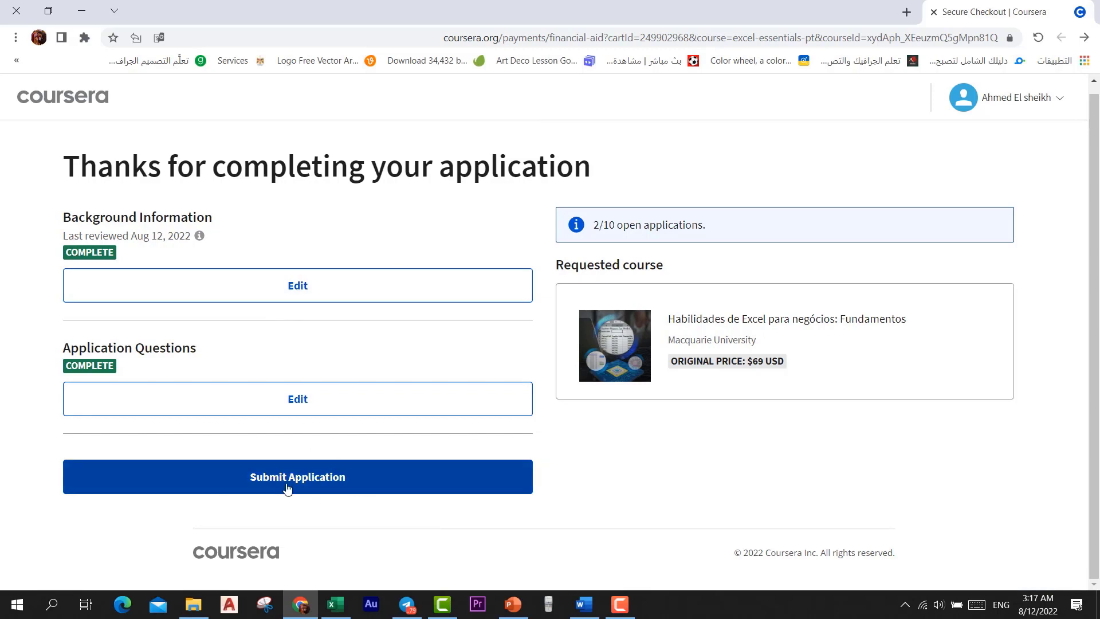
# Submit the Habilidades de Excel para negócios: Fundamentos aid application and reach the Success confirmation
pyautogui.click(276, 488)
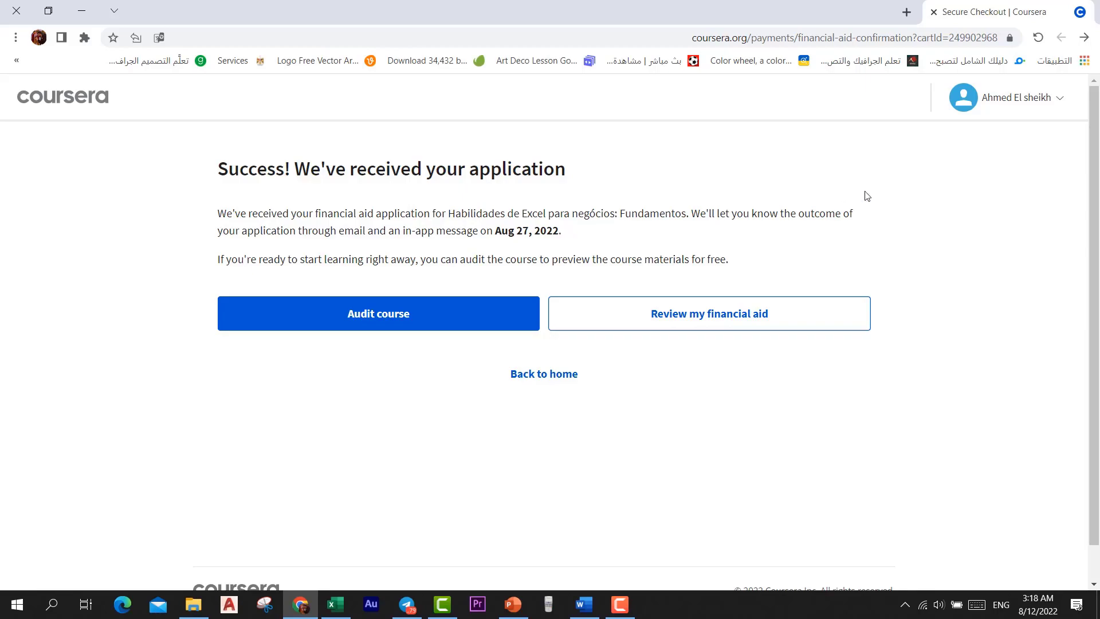
pyautogui.click(1022, 108)
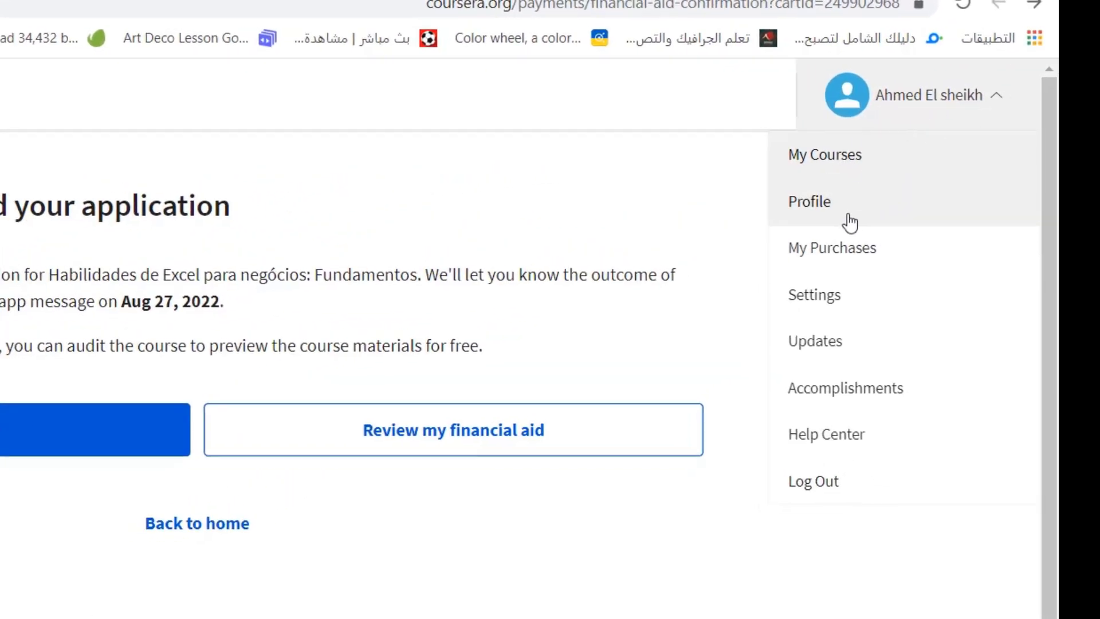
# View the Profile page, then open Accomplishments from the account menu
pyautogui.click(850, 222)
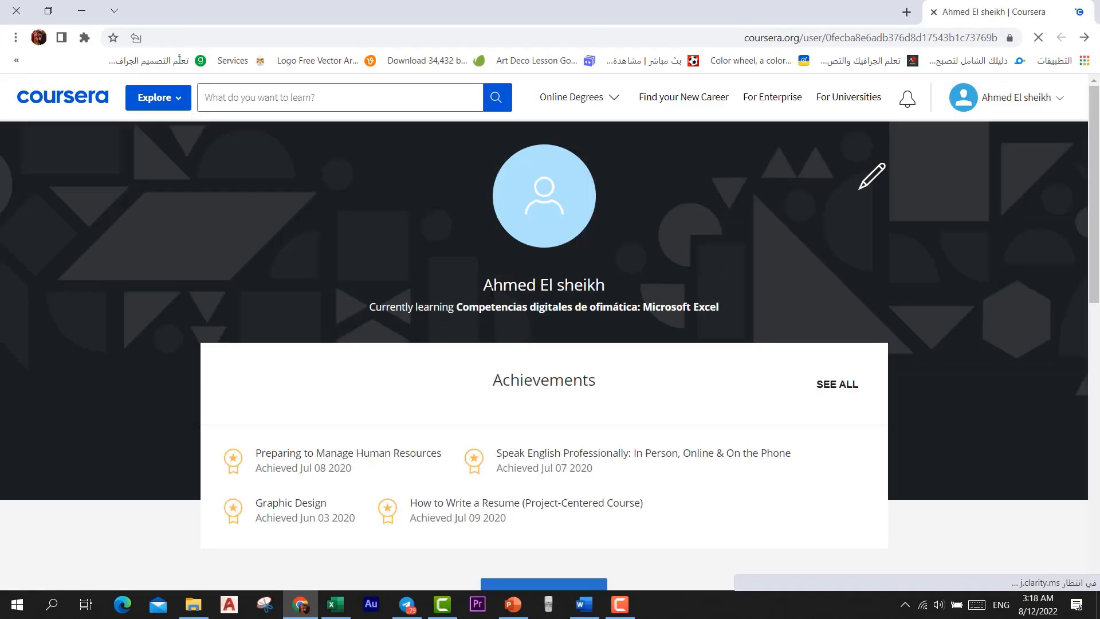
pyautogui.scroll(-10, 405, 368)
pyautogui.scroll(5, 346, 412)
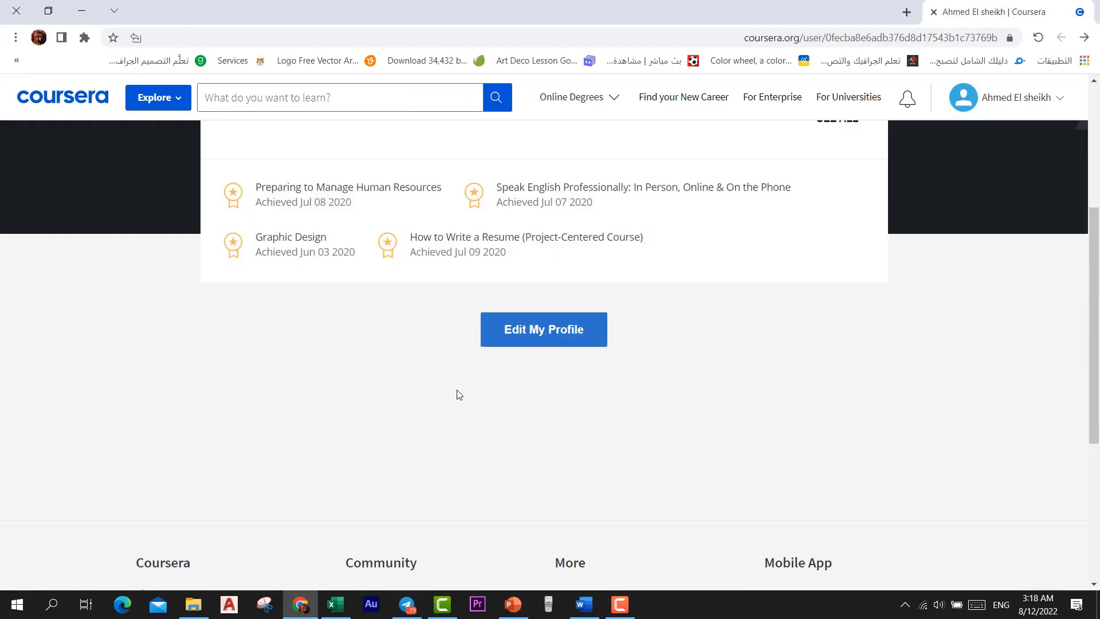
pyautogui.scroll(3, 458, 394)
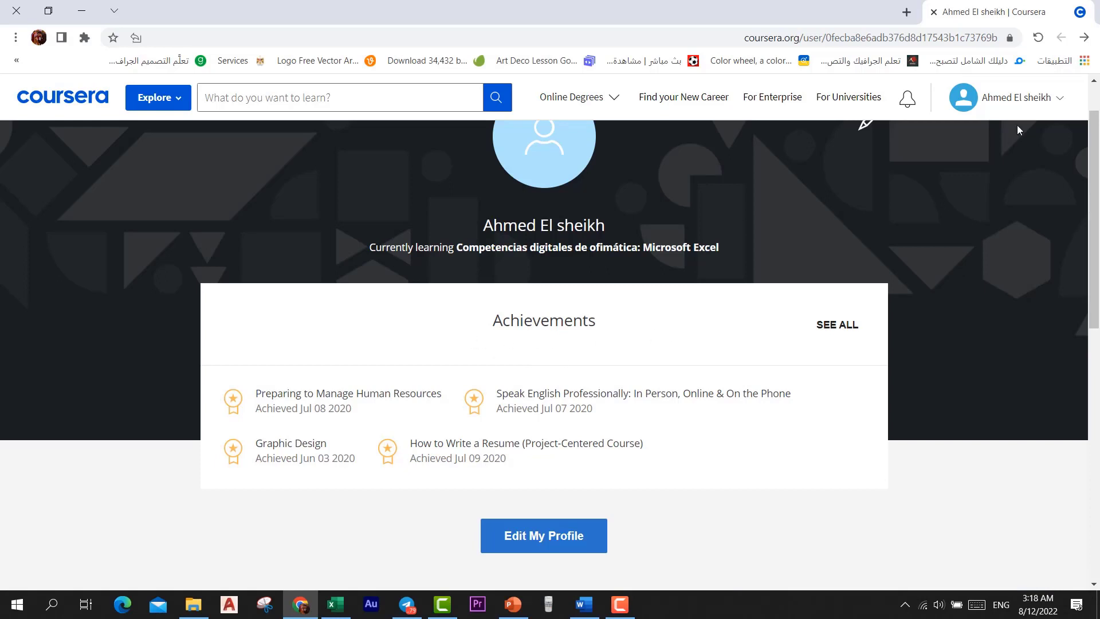
pyautogui.click(1026, 102)
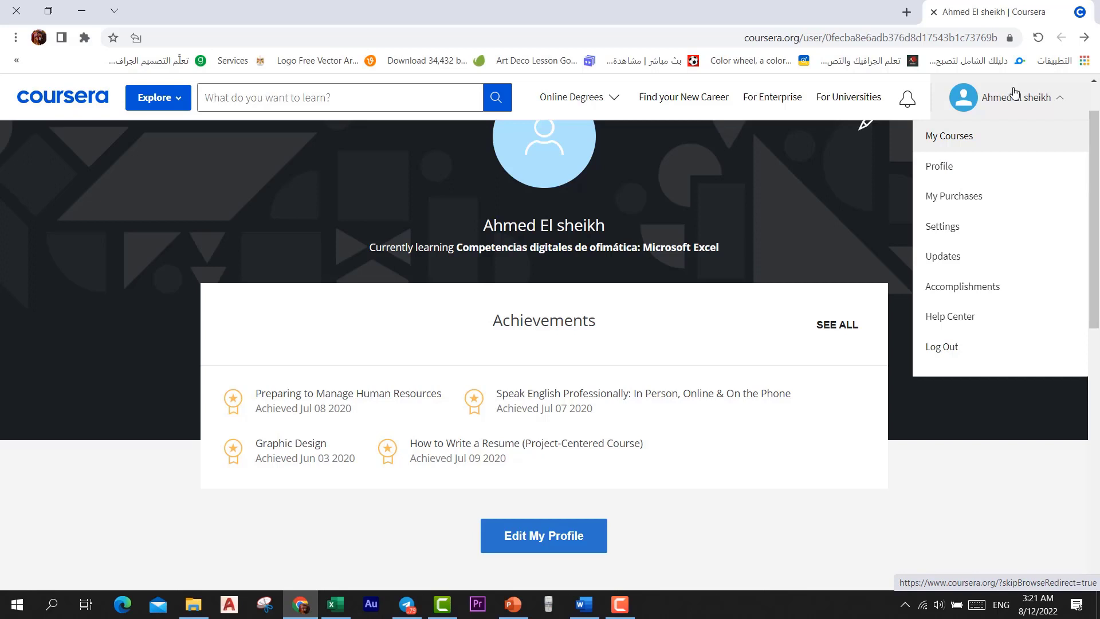
pyautogui.click(953, 299)
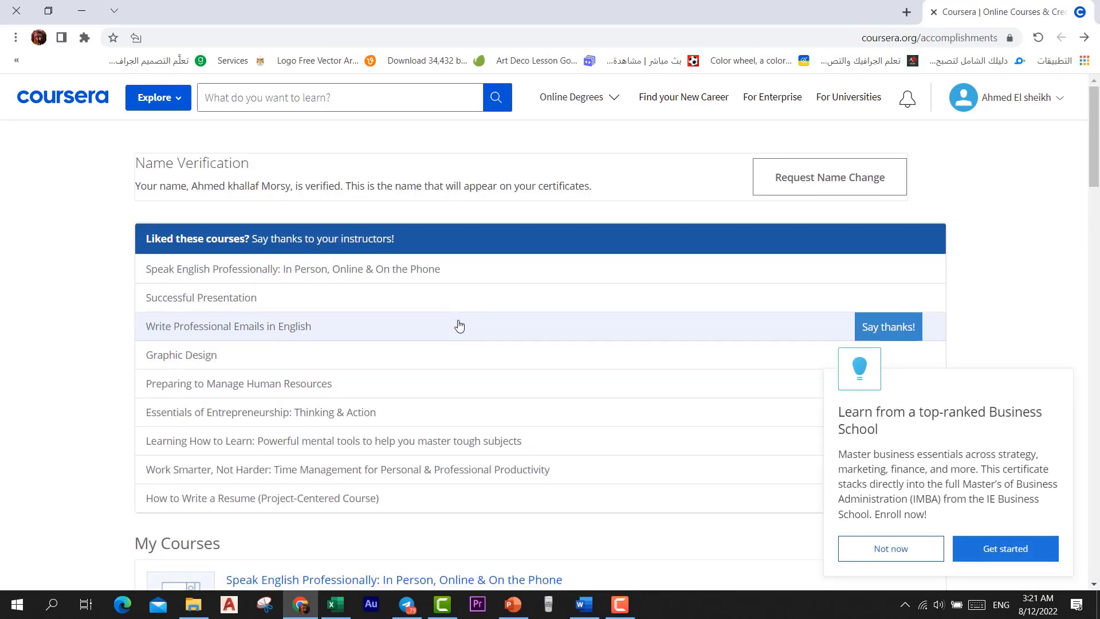
# View the Successful Presentation certificate and return to the Accomplishments list
pyautogui.scroll(-9, 457, 324)
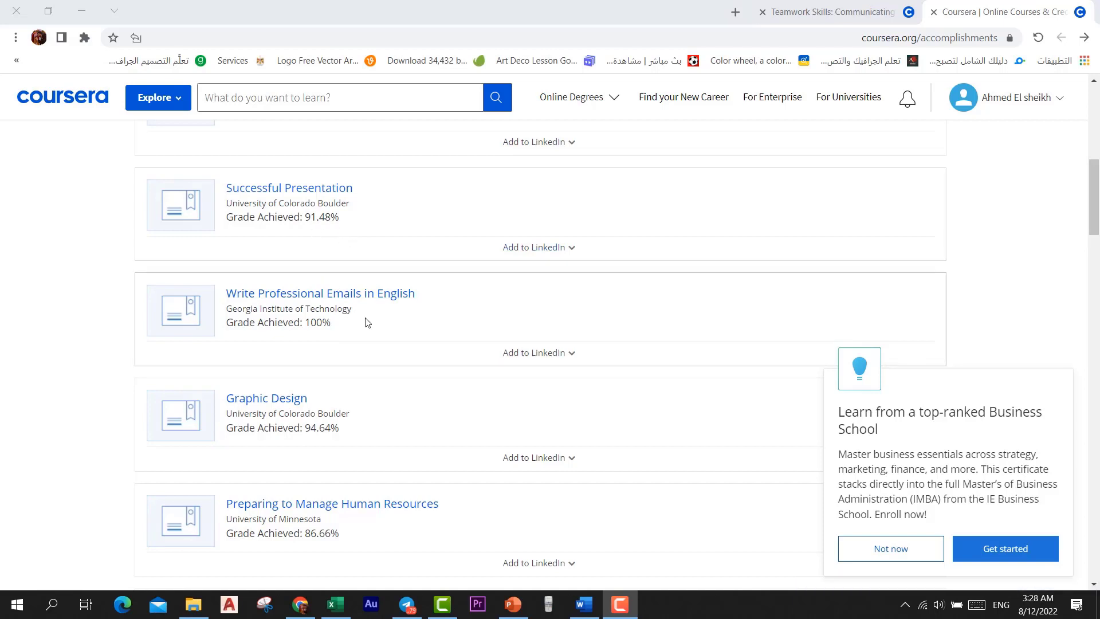
pyautogui.click(317, 193)
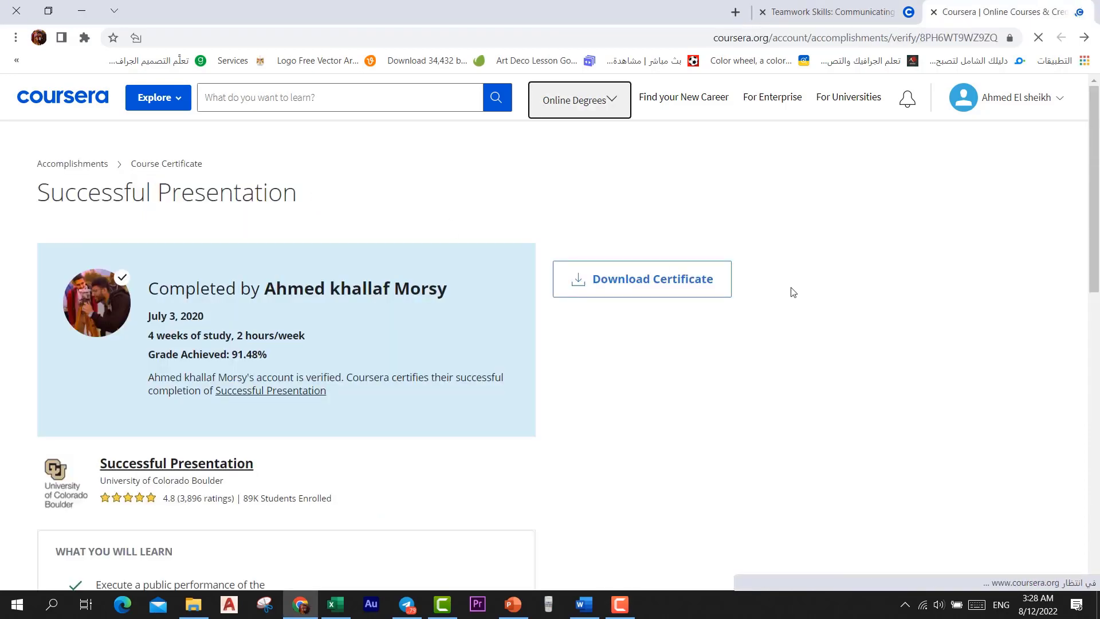
pyautogui.scroll(-5, 806, 431)
pyautogui.scroll(3, 796, 421)
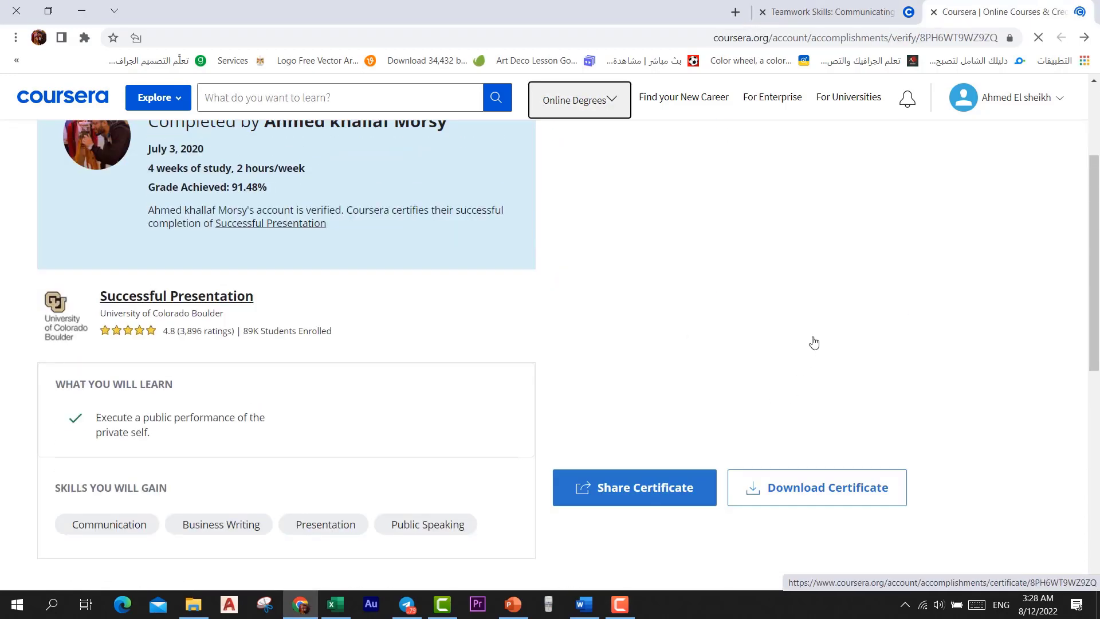
pyautogui.click(1083, 39)
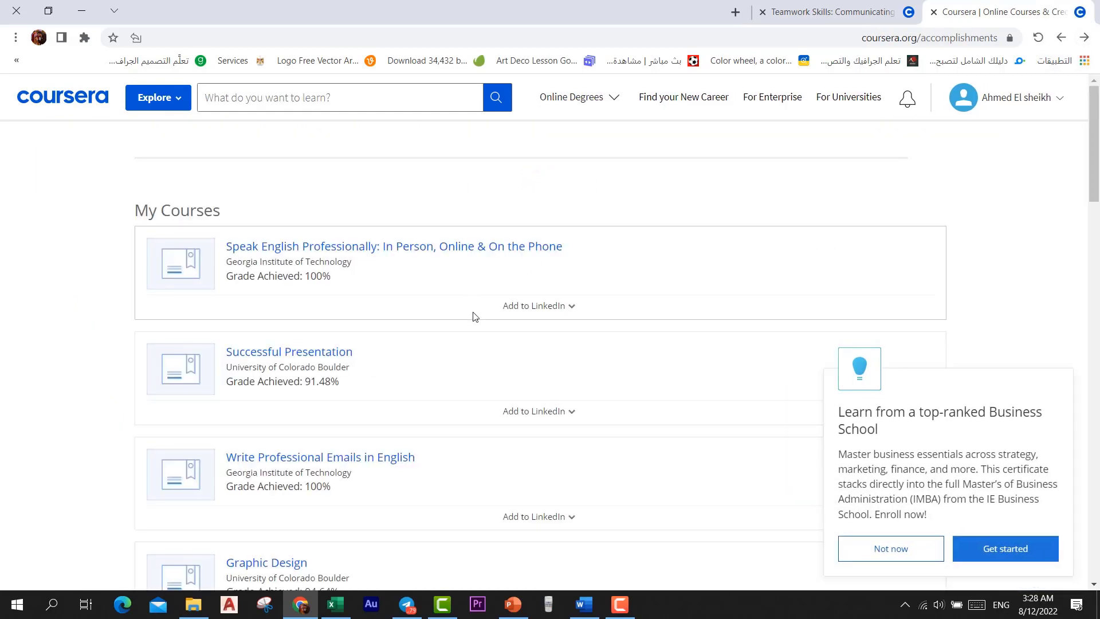
# Look through the Write Professional Emails in English certificate, then go to My Courses
pyautogui.scroll(-3, 461, 374)
pyautogui.scroll(-3, 461, 373)
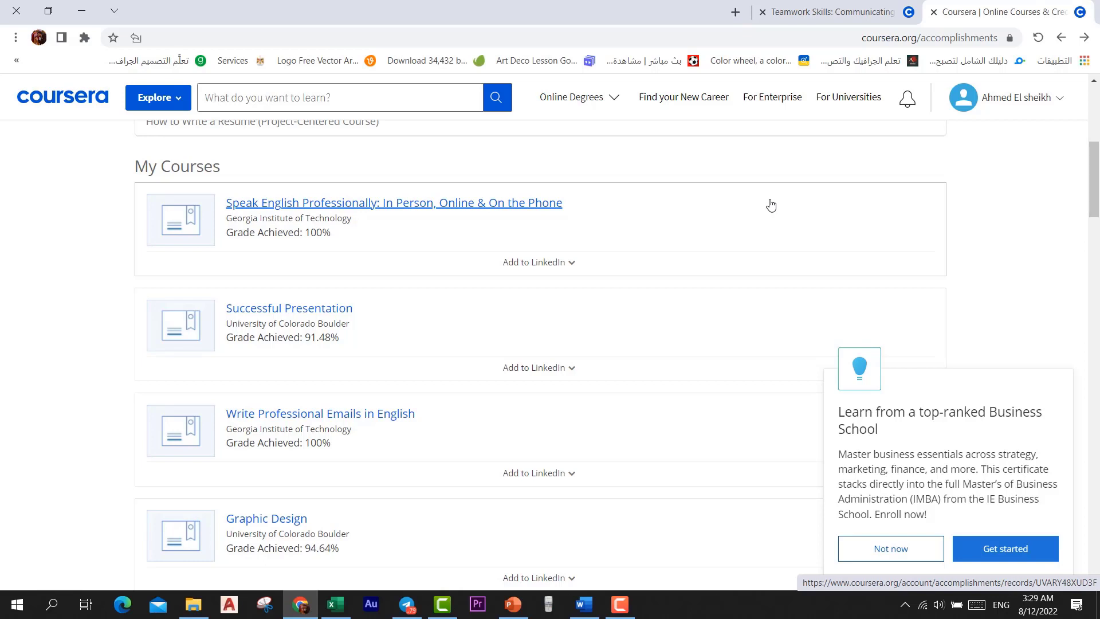
pyautogui.scroll(-2, 771, 205)
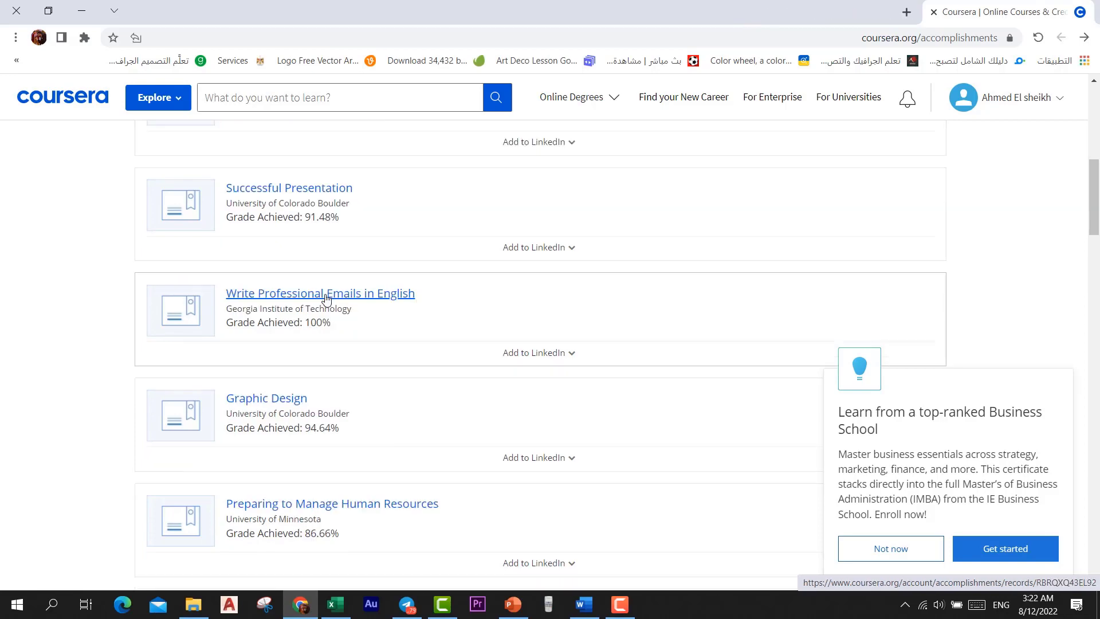
pyautogui.click(319, 294)
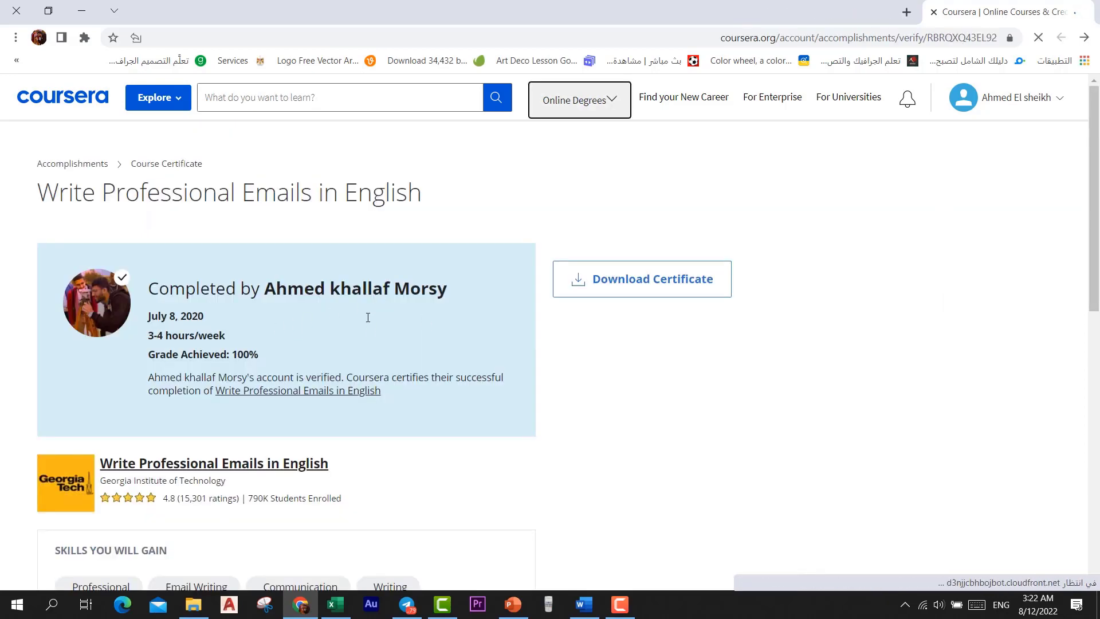
pyautogui.scroll(-3, 749, 390)
pyautogui.scroll(-3, 749, 389)
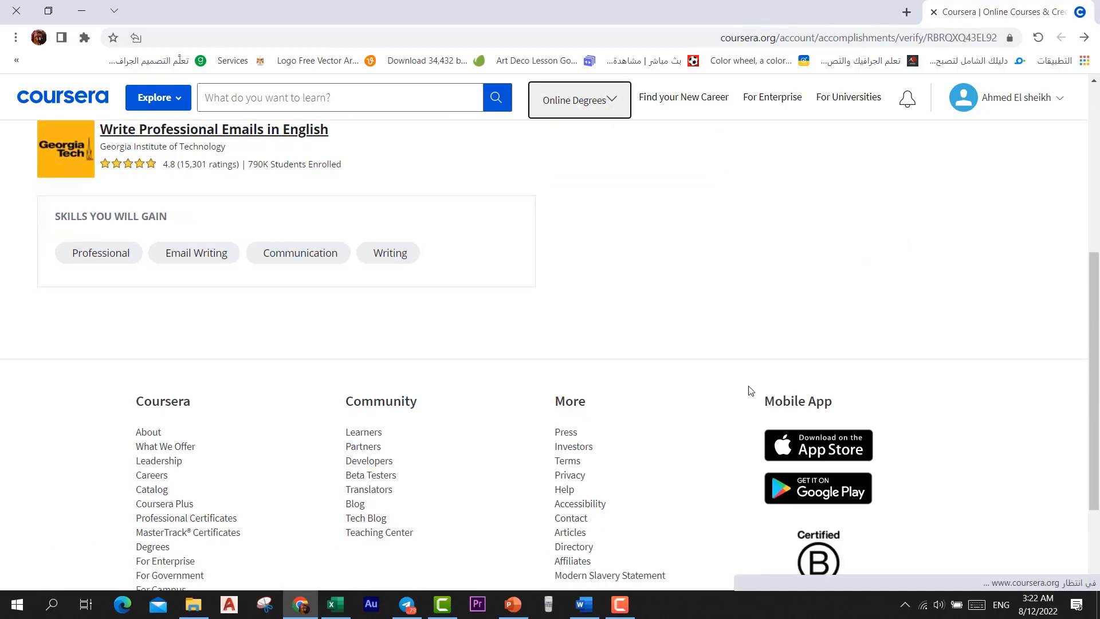
pyautogui.scroll(3, 749, 389)
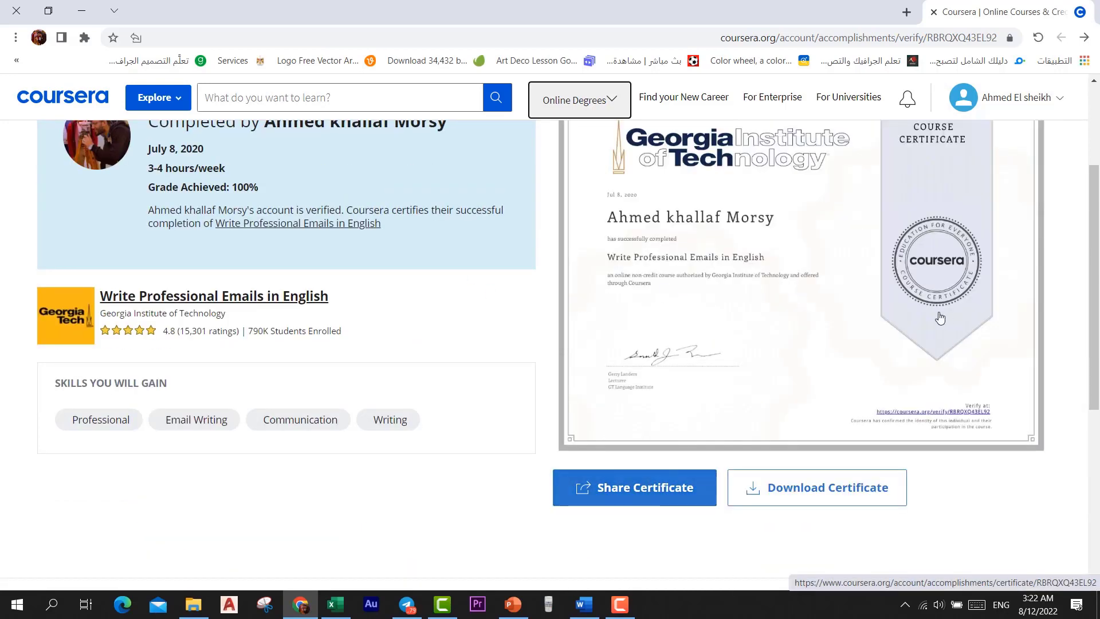
pyautogui.scroll(3, 862, 292)
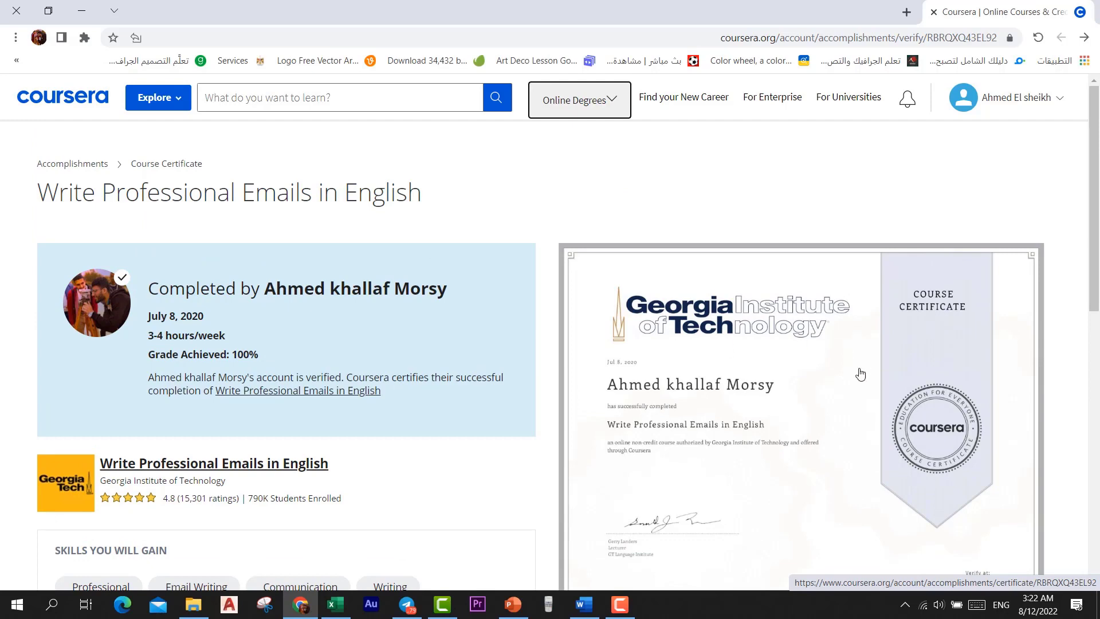
pyautogui.scroll(-3, 860, 373)
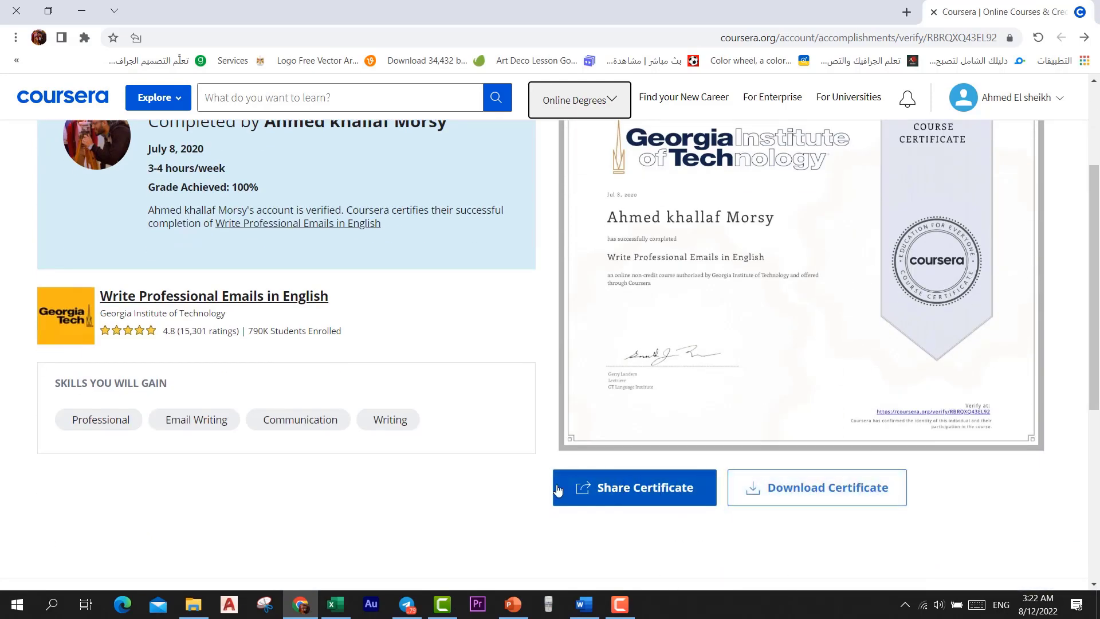
pyautogui.scroll(3, 449, 300)
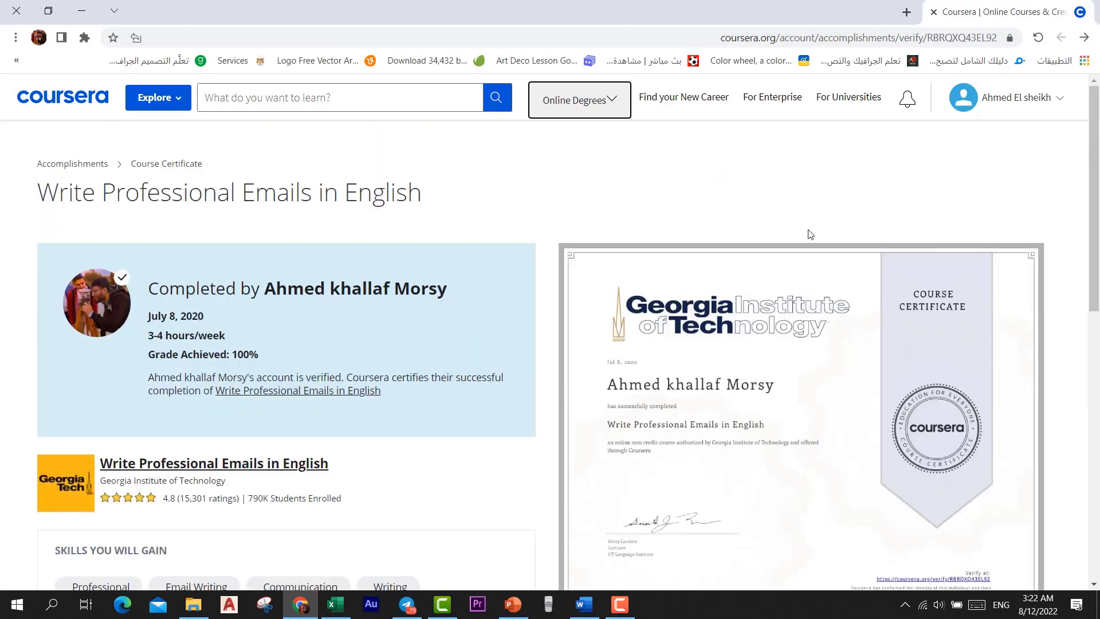
pyautogui.click(1032, 115)
pyautogui.click(957, 142)
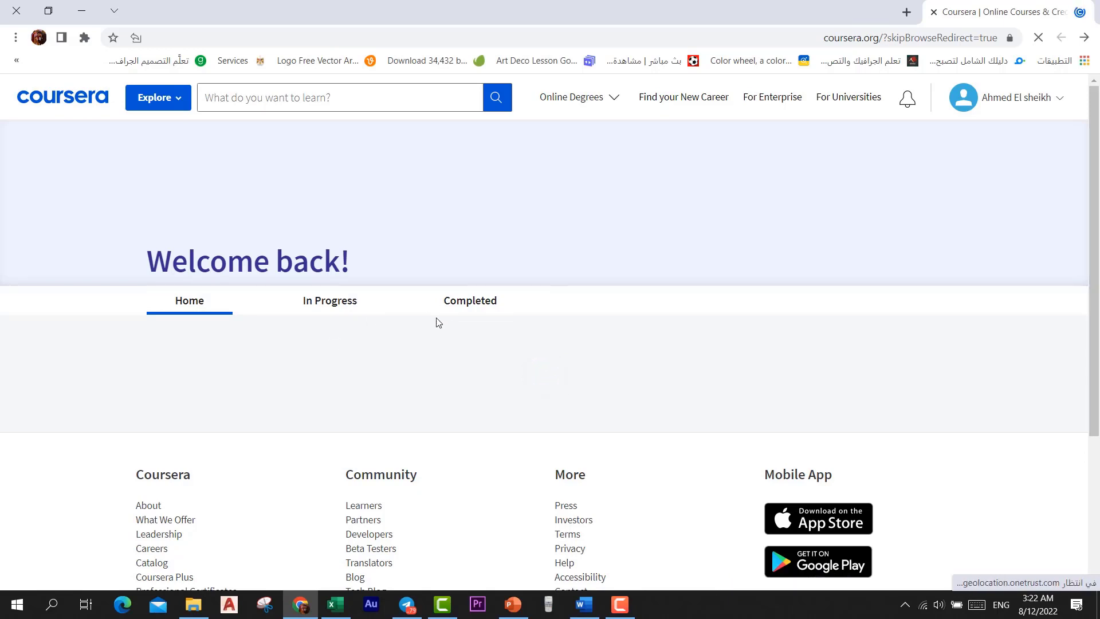
# From the In Progress courses list, go to the Teamwork Skills: Communicating Effectively in Groups course
pyautogui.click(331, 300)
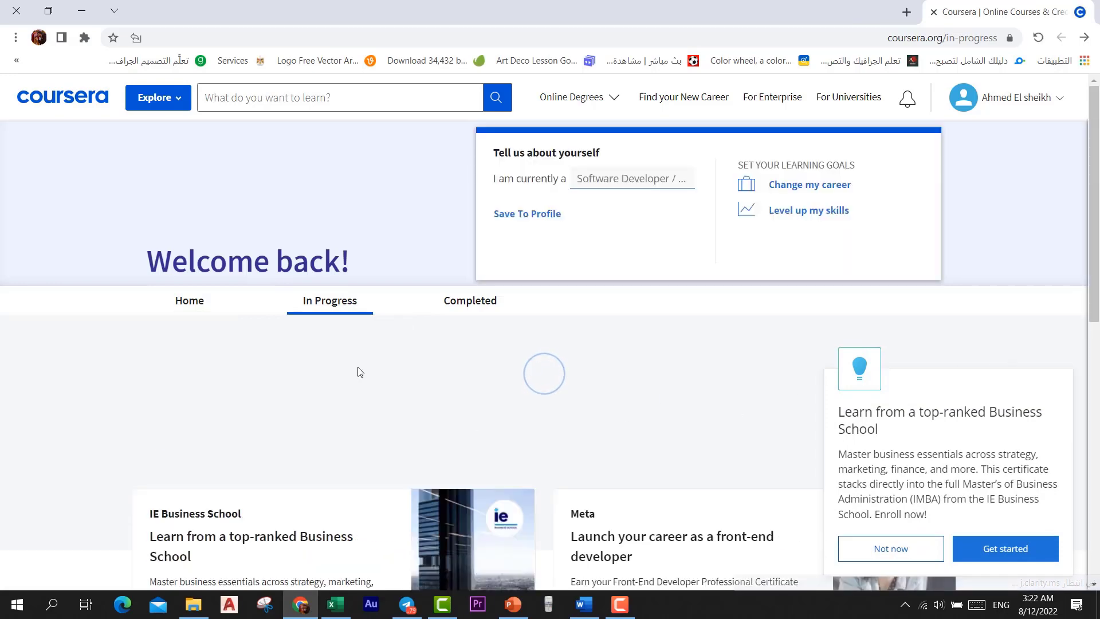
pyautogui.scroll(-6, 487, 259)
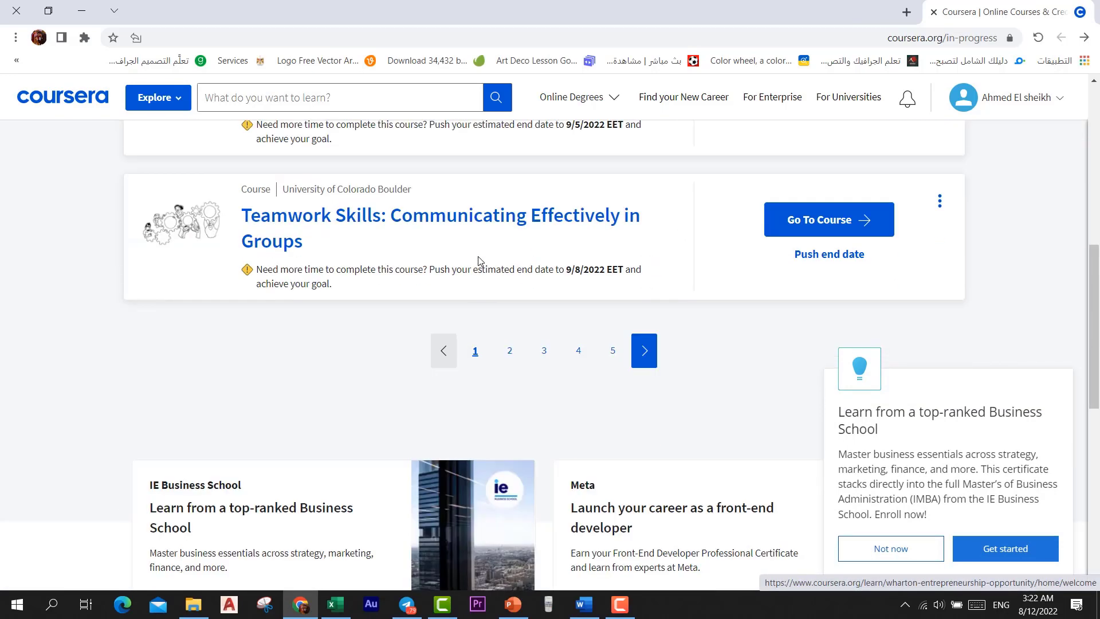
pyautogui.scroll(3, 721, 245)
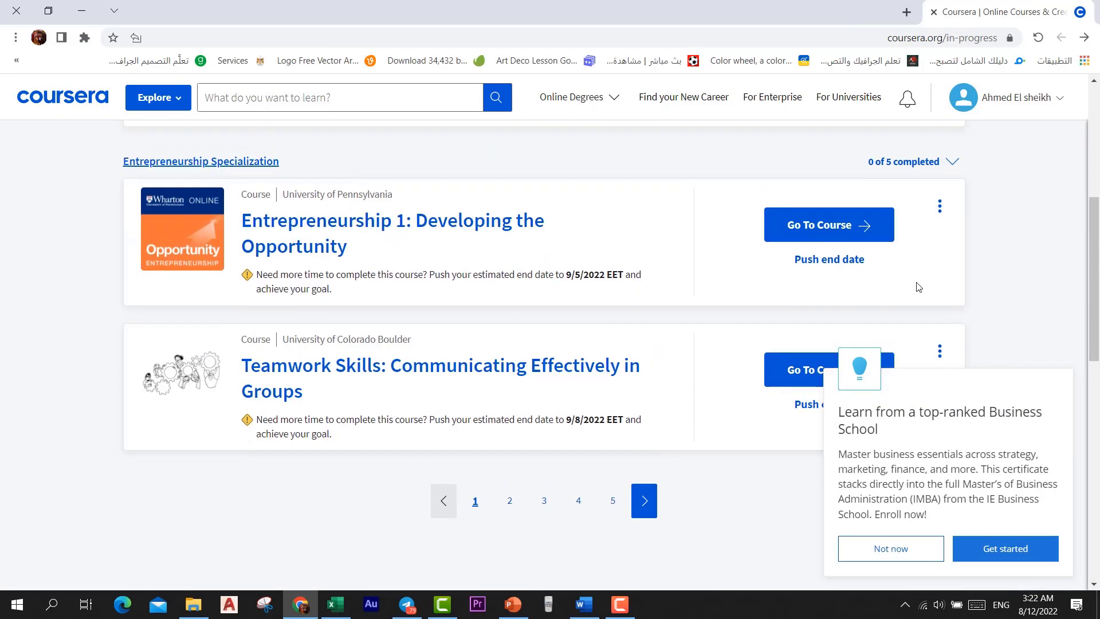
pyautogui.scroll(-3, 831, 275)
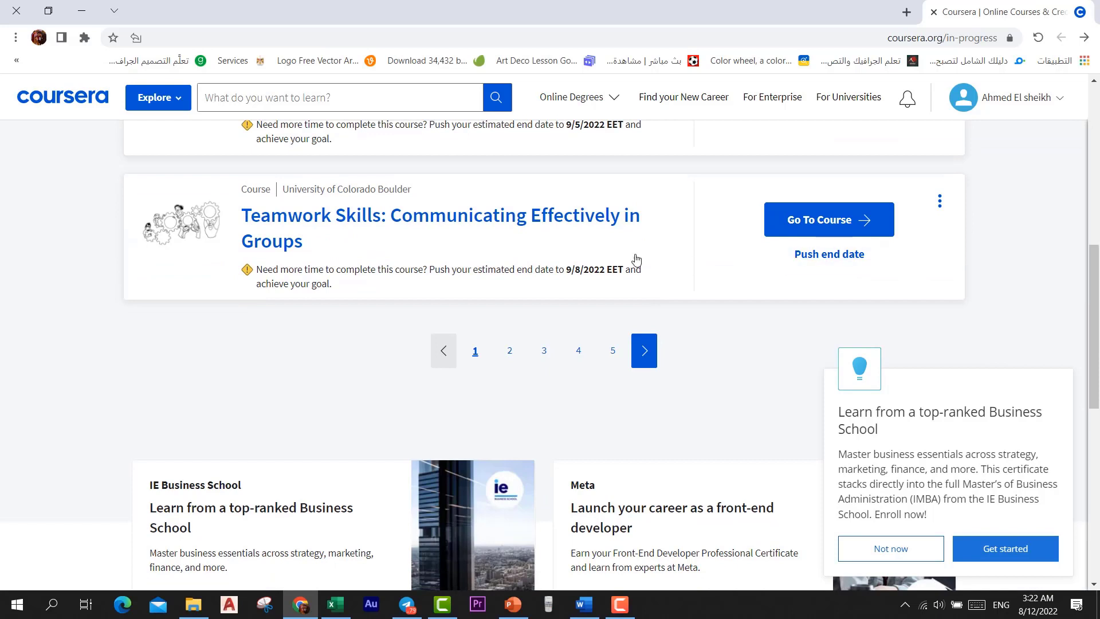
pyautogui.click(839, 232)
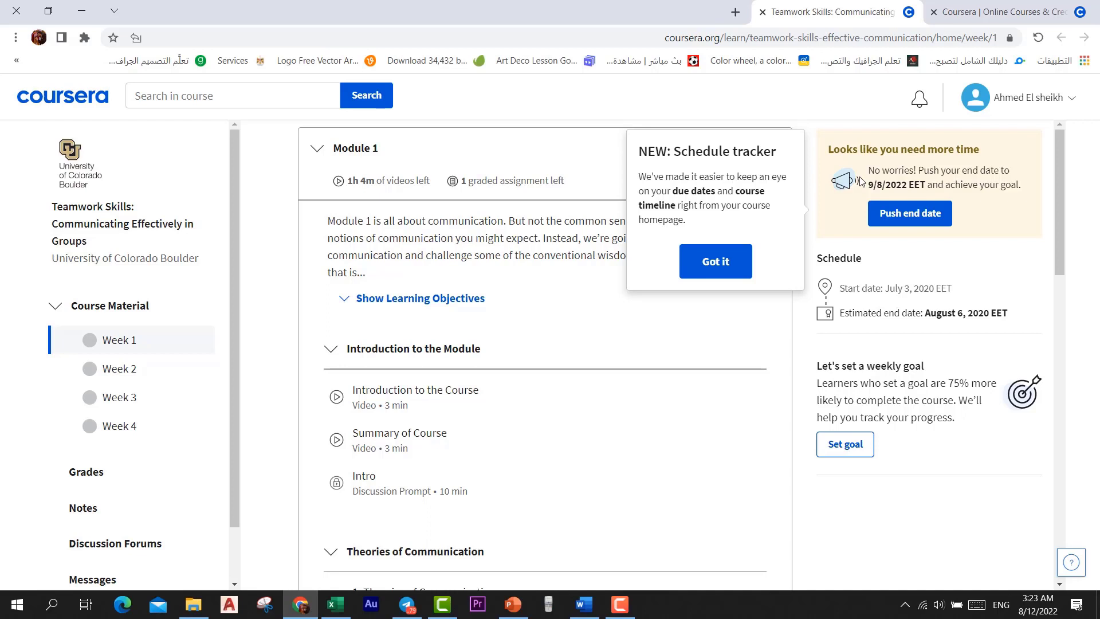
# Show the course's Week 1 material, listing the Module 1 items and the overdue assessment
pyautogui.scroll(-9, 630, 344)
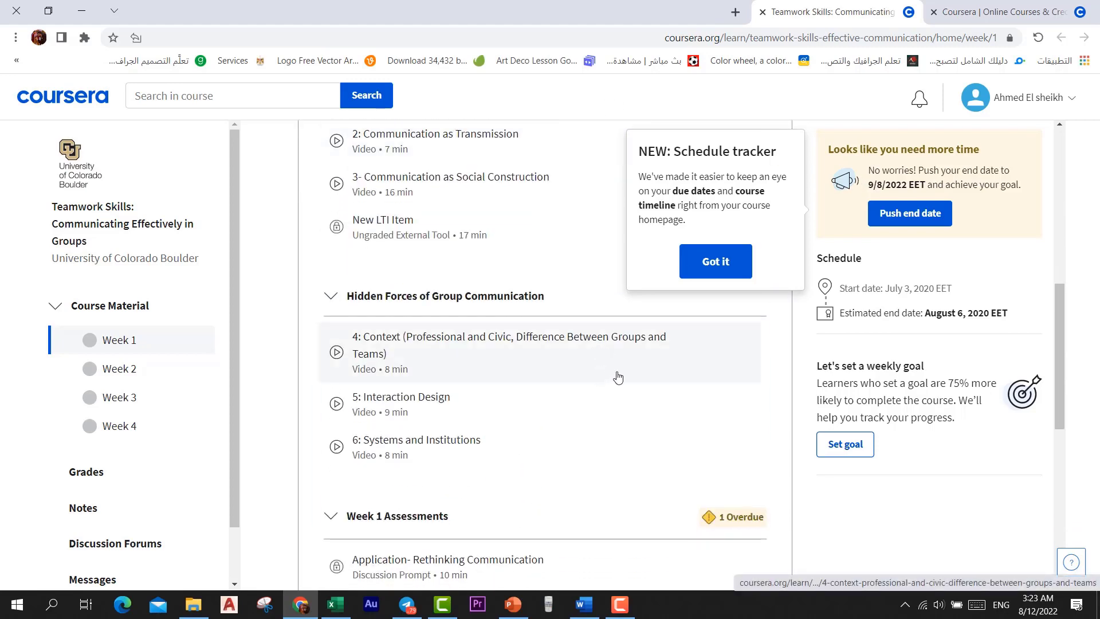
pyautogui.scroll(5, 544, 376)
pyautogui.scroll(-14, 435, 396)
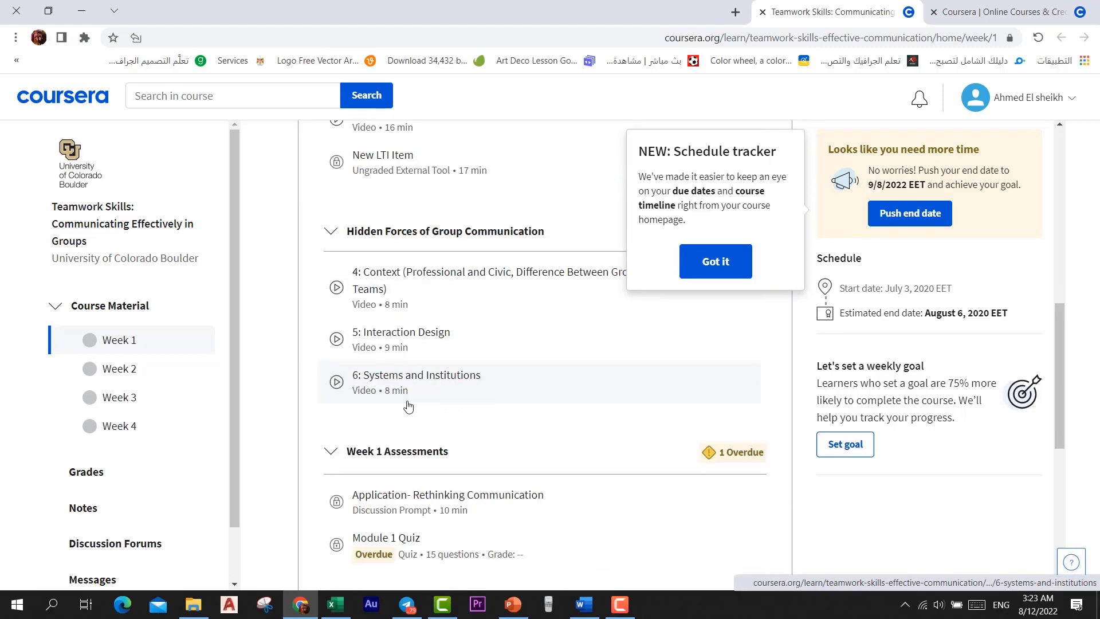
pyautogui.click(103, 344)
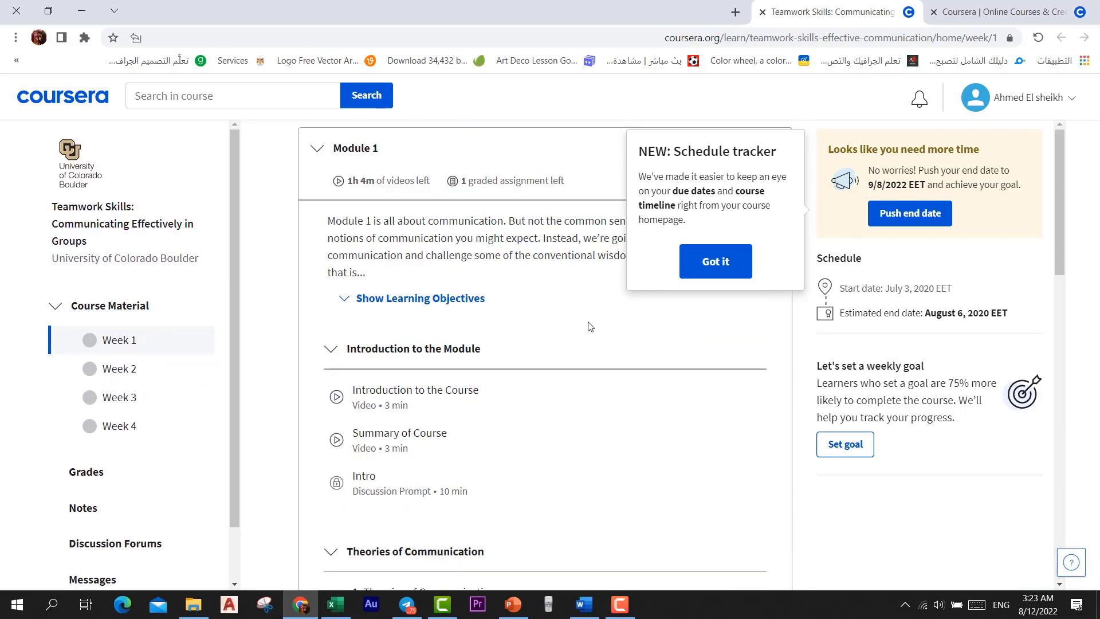